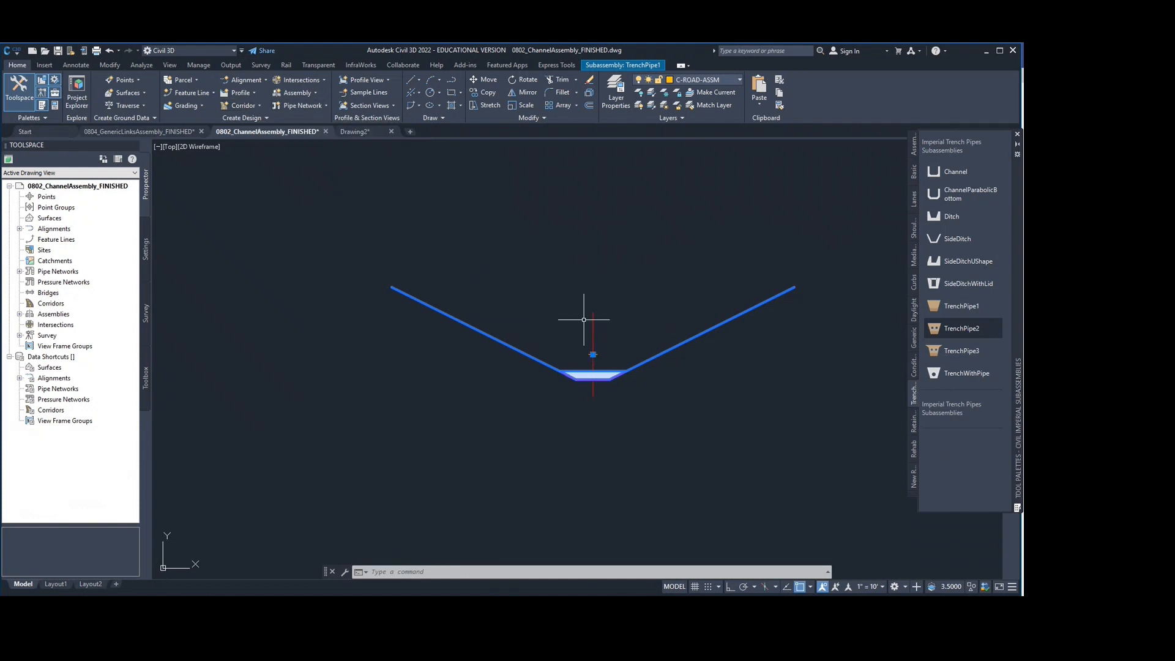
Open the recent drawing S1-E2.dwg containing the surface contours
scroll(462, 291, down, 2)
middle_drag(461, 292, 349, 284)
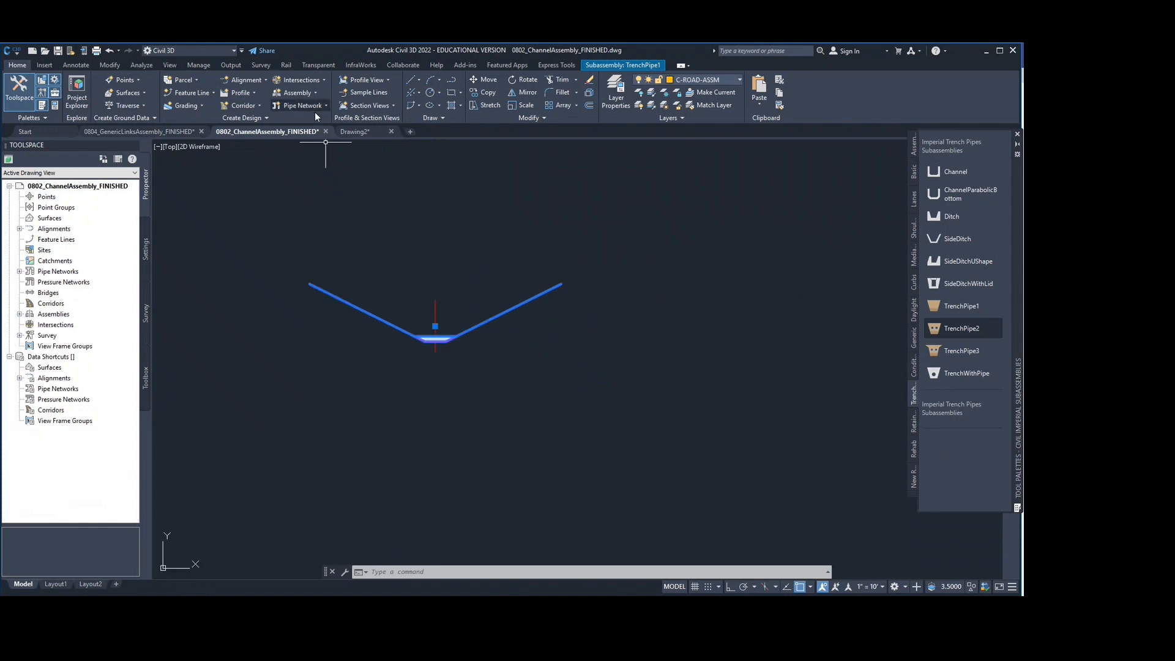
click(7, 51)
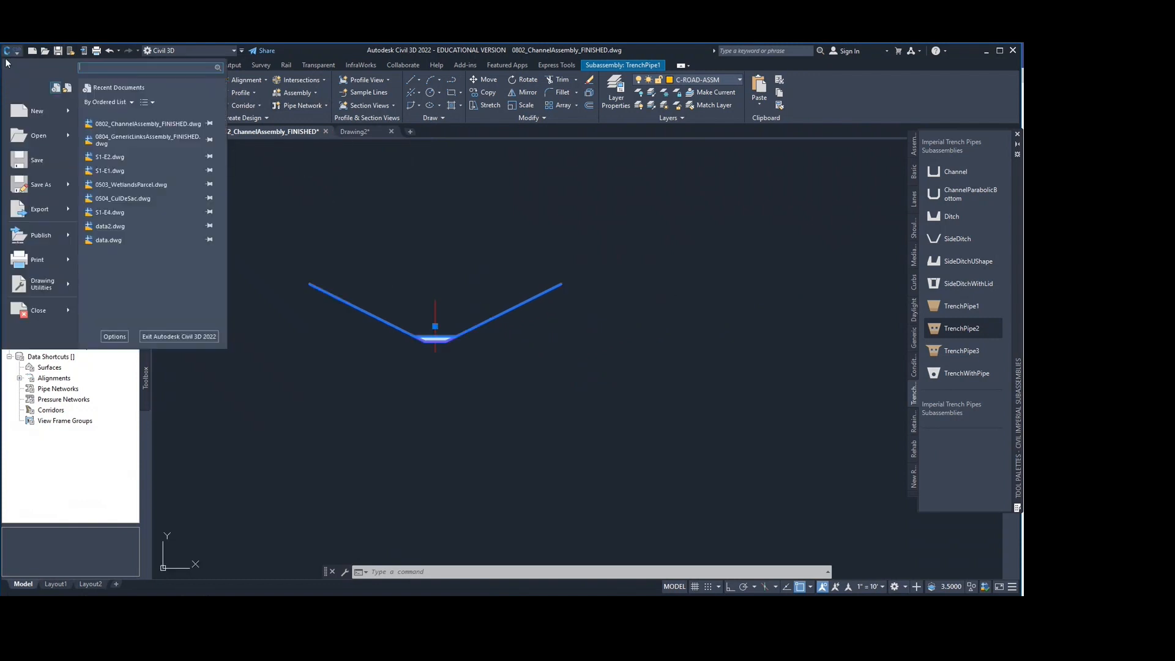
click(139, 157)
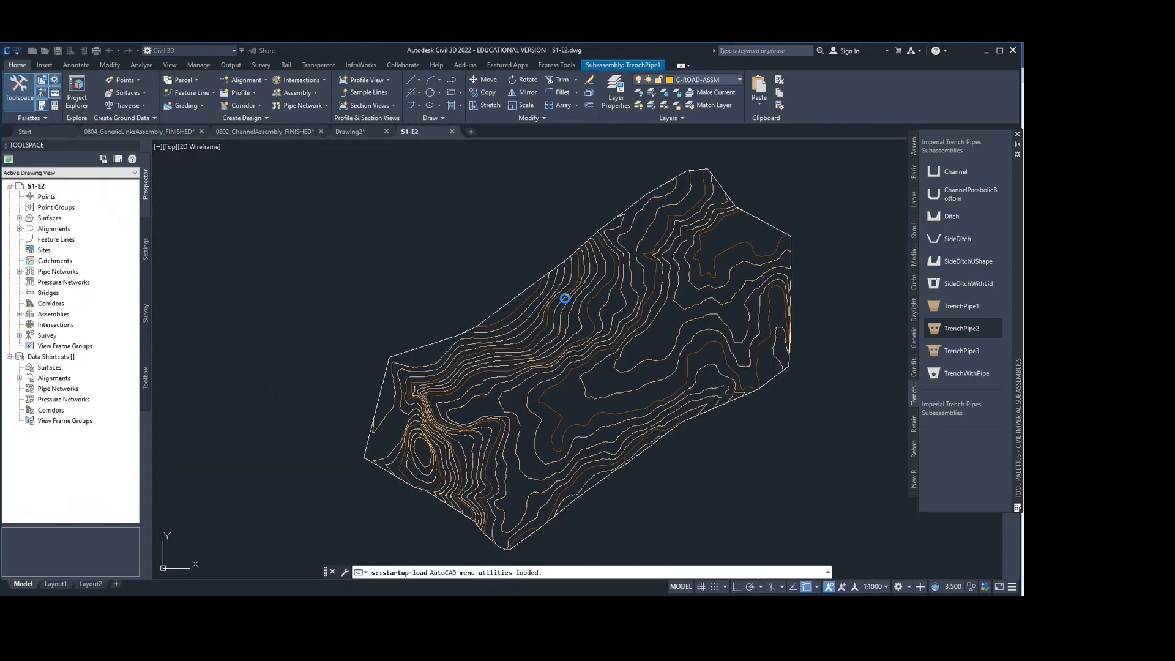
middle_drag(511, 298, 383, 251)
mouse_move(293, 300)
middle_down()
mouse_move(317, 306)
mouse_move(309, 293)
middle_up()
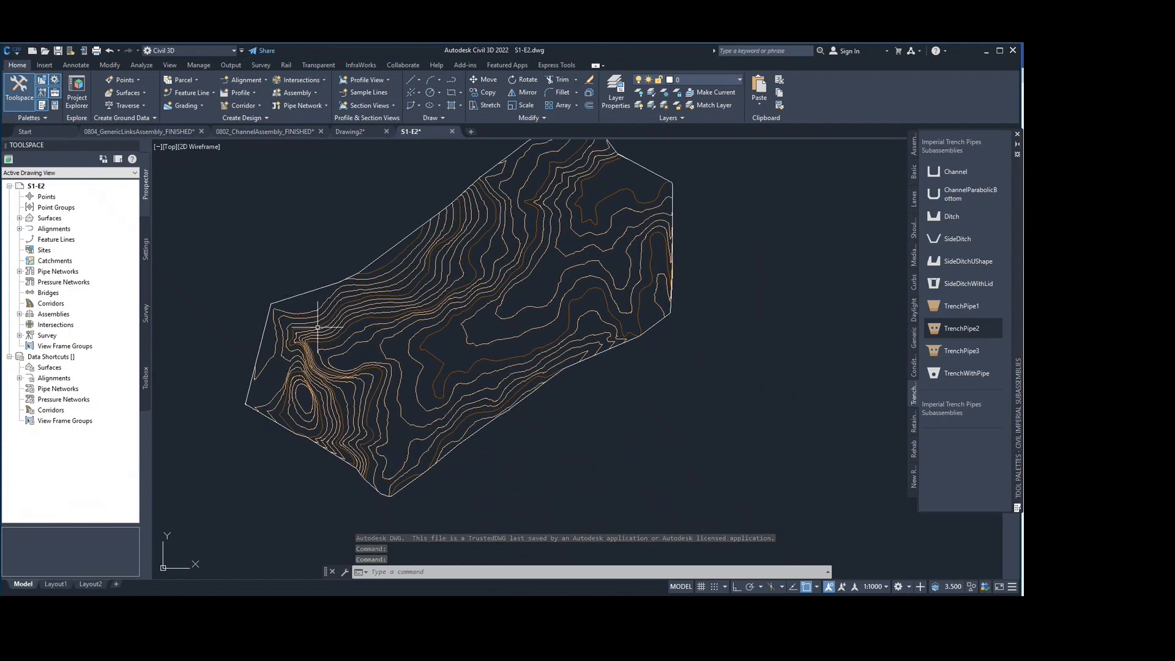
click(263, 80)
click(280, 98)
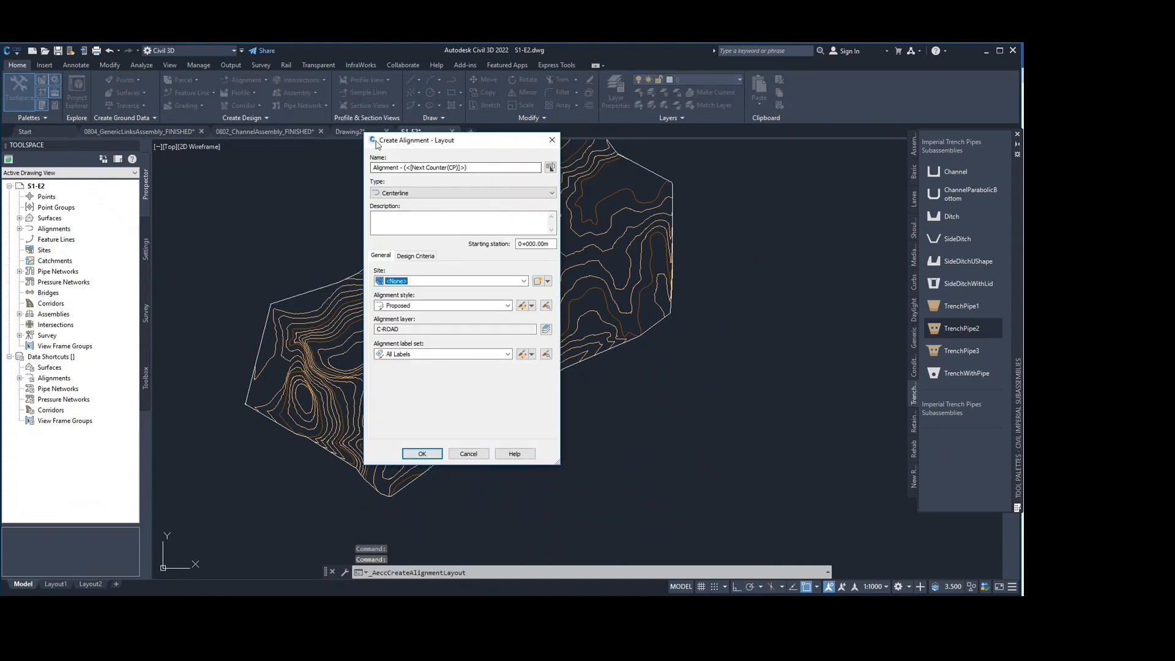
click(552, 141)
Set up a new centerline alignment layout named Road1 with the Proposed style and the All Labels label set
click(246, 80)
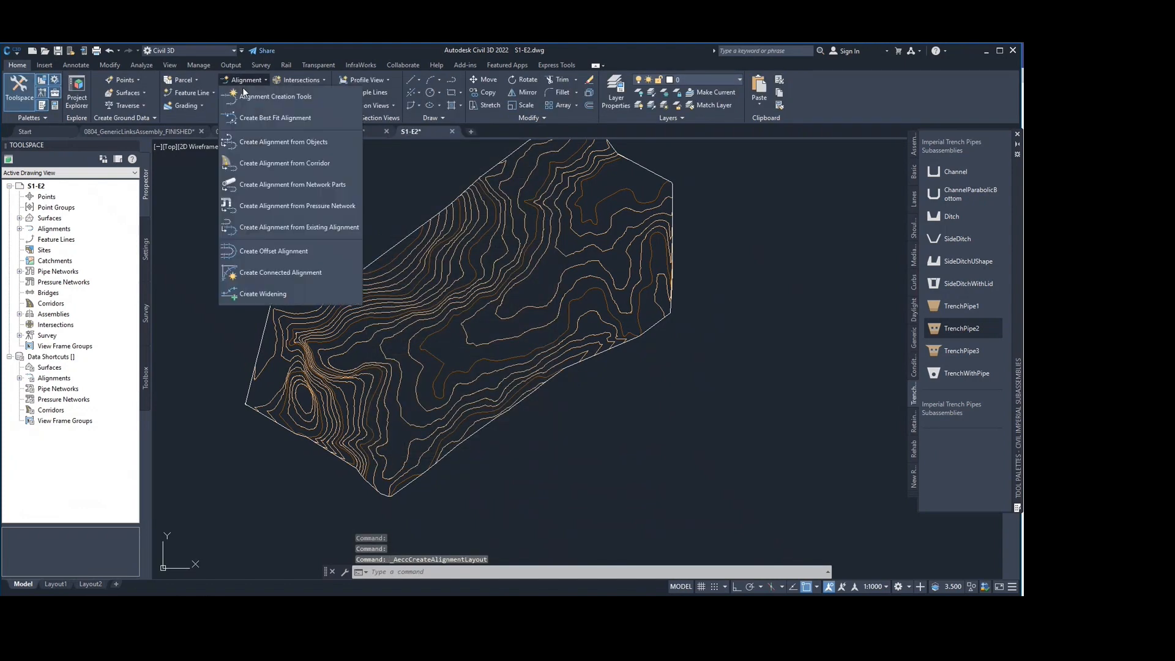
click(276, 96)
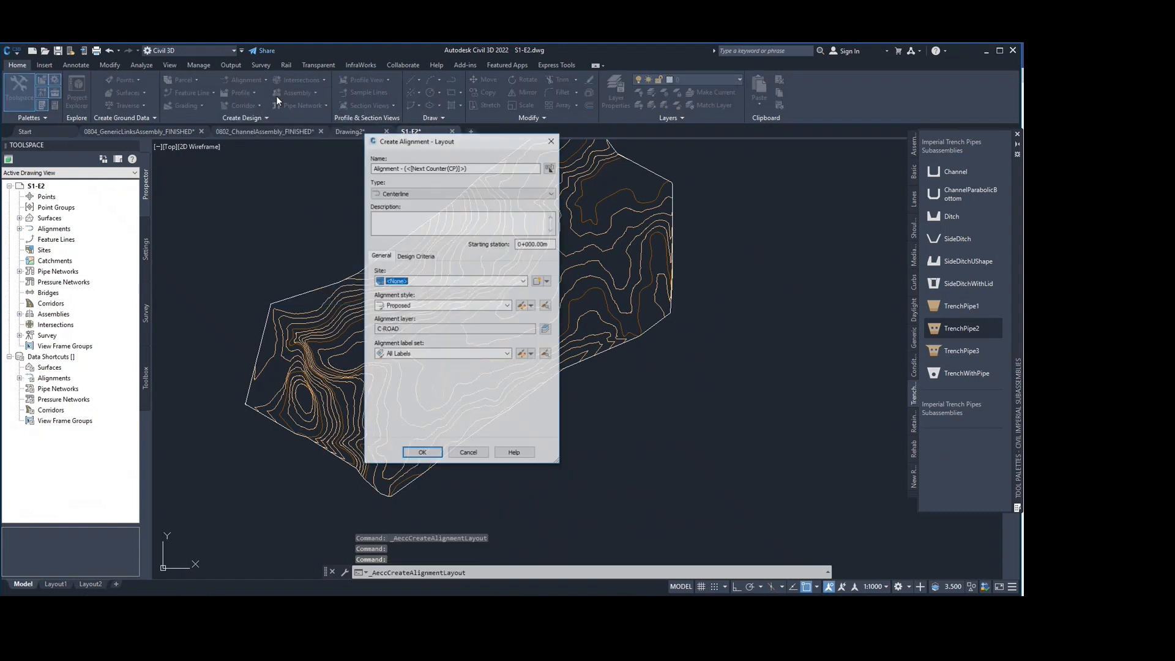
drag(485, 168, 391, 169)
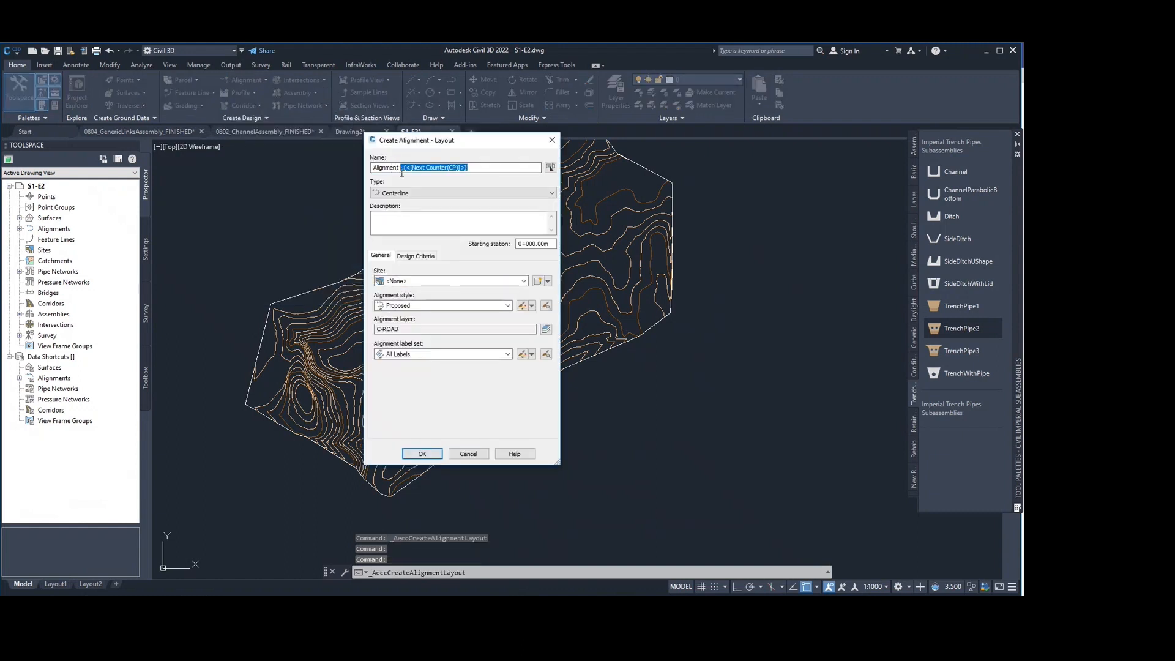
text(Road1)
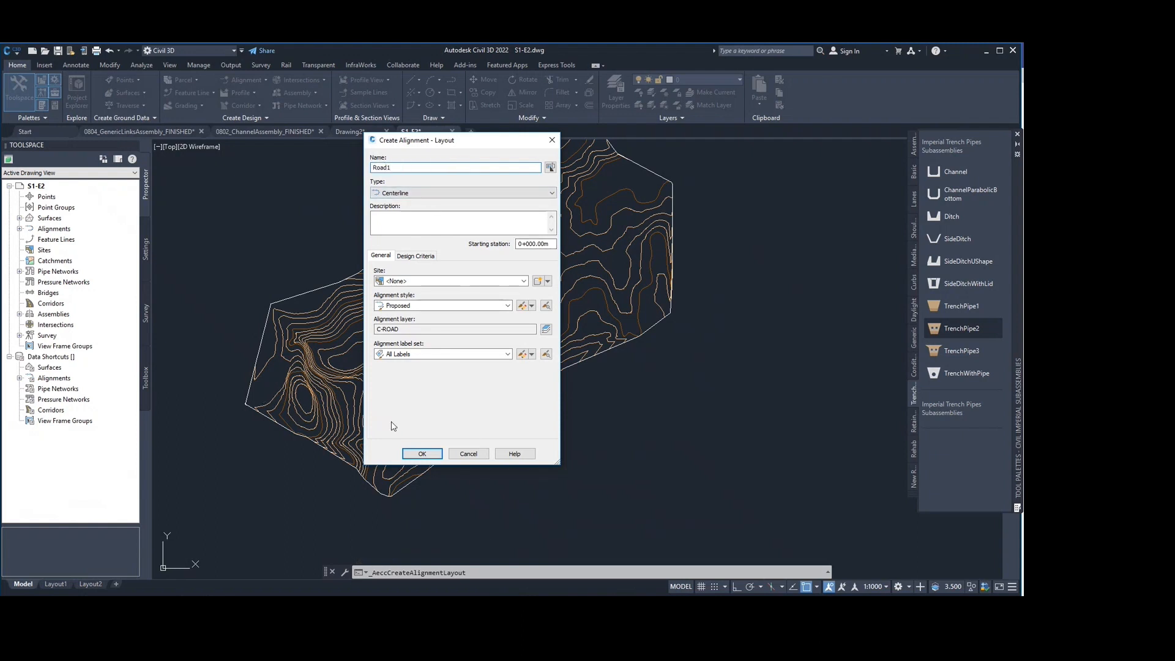
mouse_move(486, 136)
mouse_down()
mouse_move(450, 138)
mouse_move(475, 138)
mouse_up()
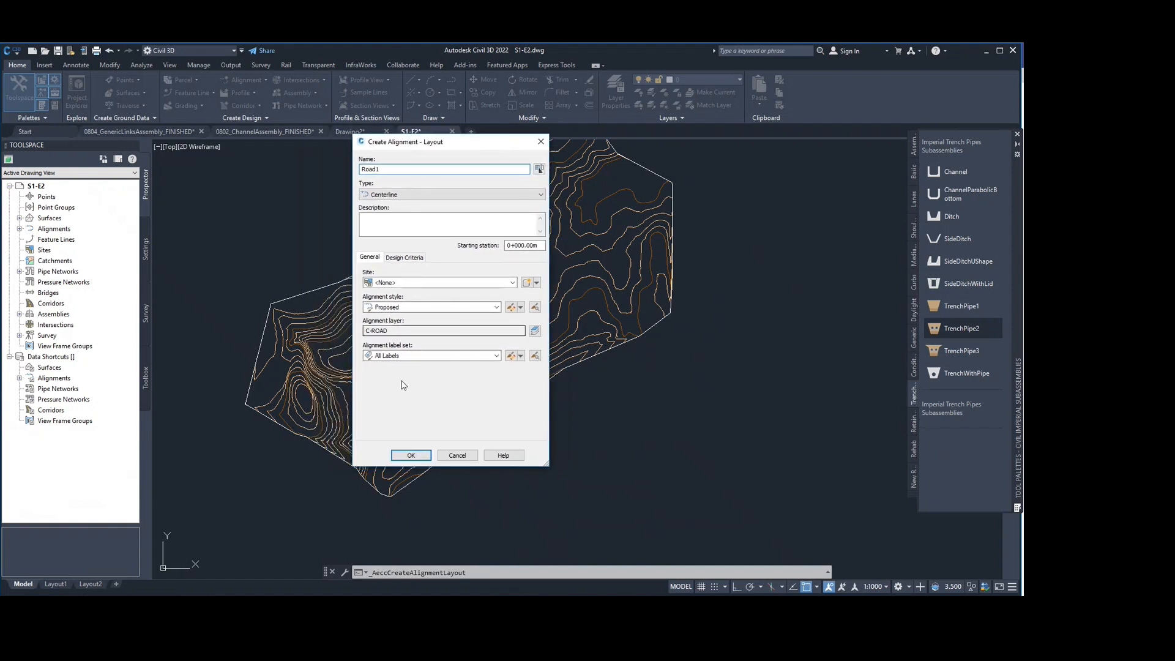
click(411, 455)
Draw the Road1 alignment with Tangent-Tangent (No curves) through eight points, from the surface's southeastern edge around to the northwestern slope
click(595, 169)
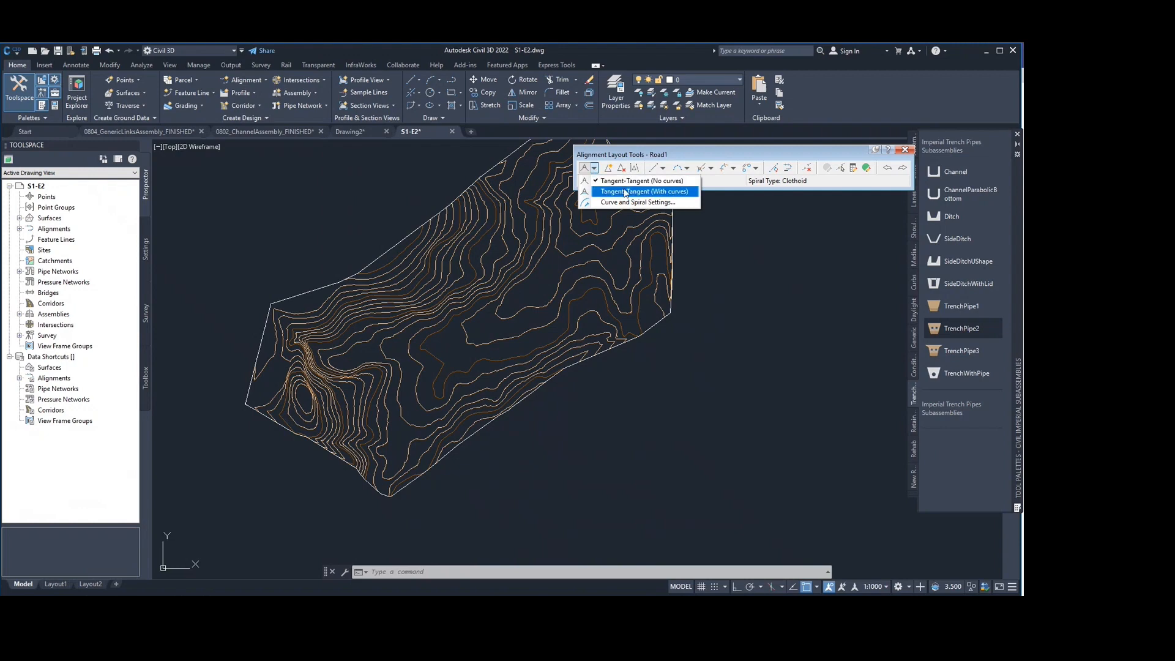
click(680, 182)
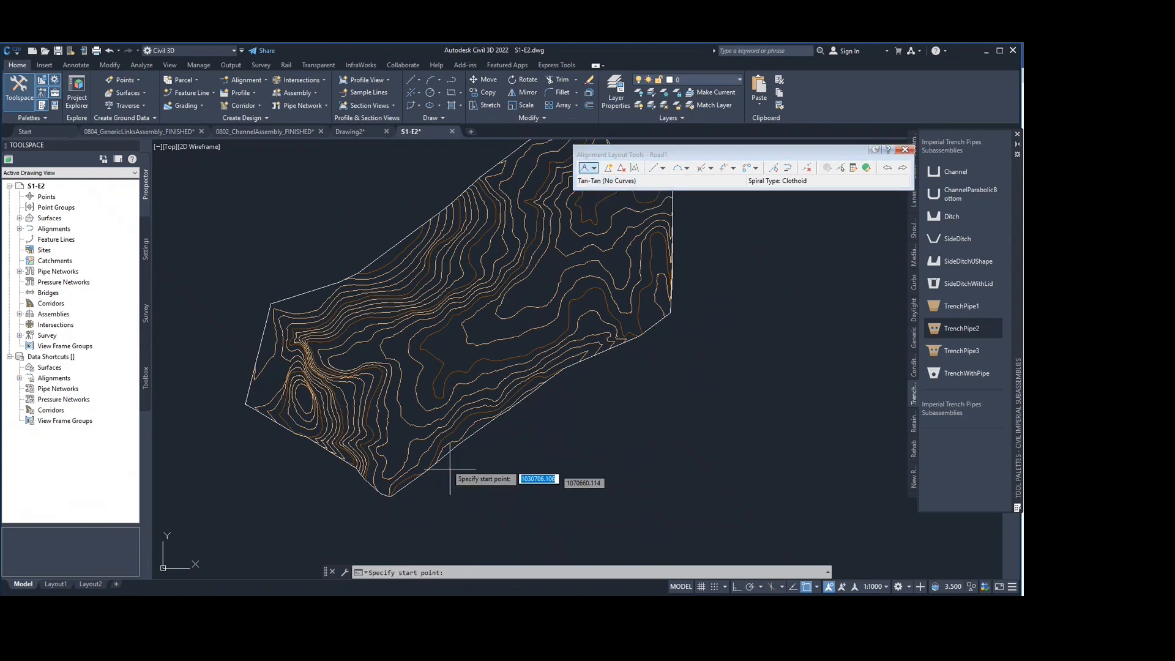
scroll(459, 478, up, 3)
scroll(501, 404, down, 5)
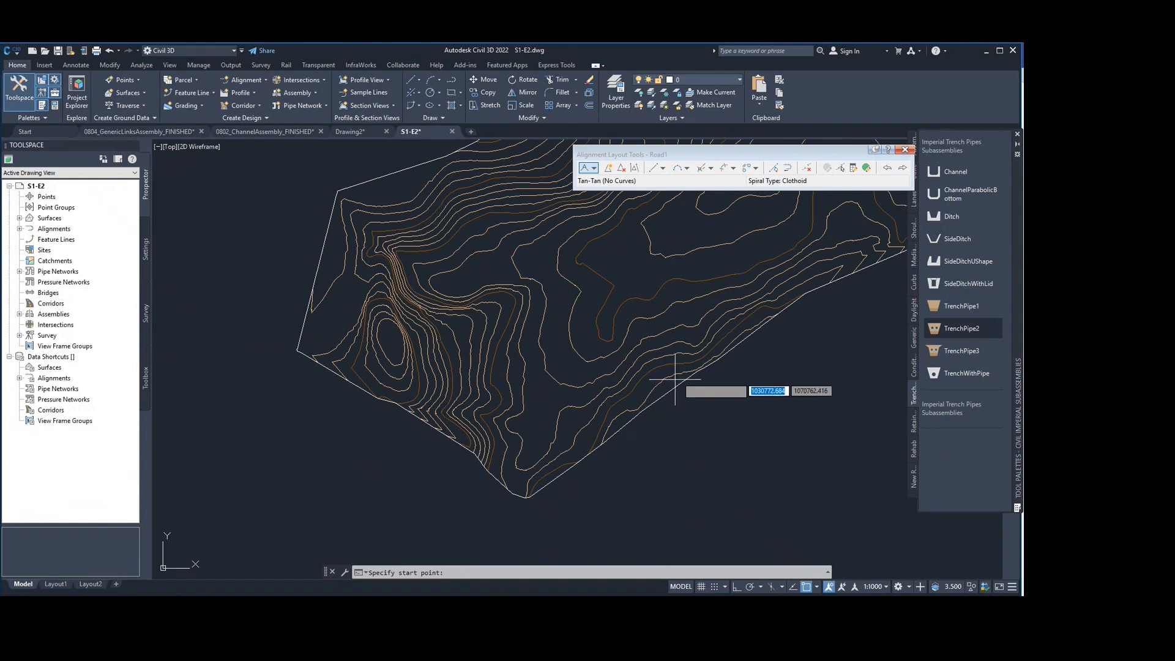
click(664, 380)
click(580, 406)
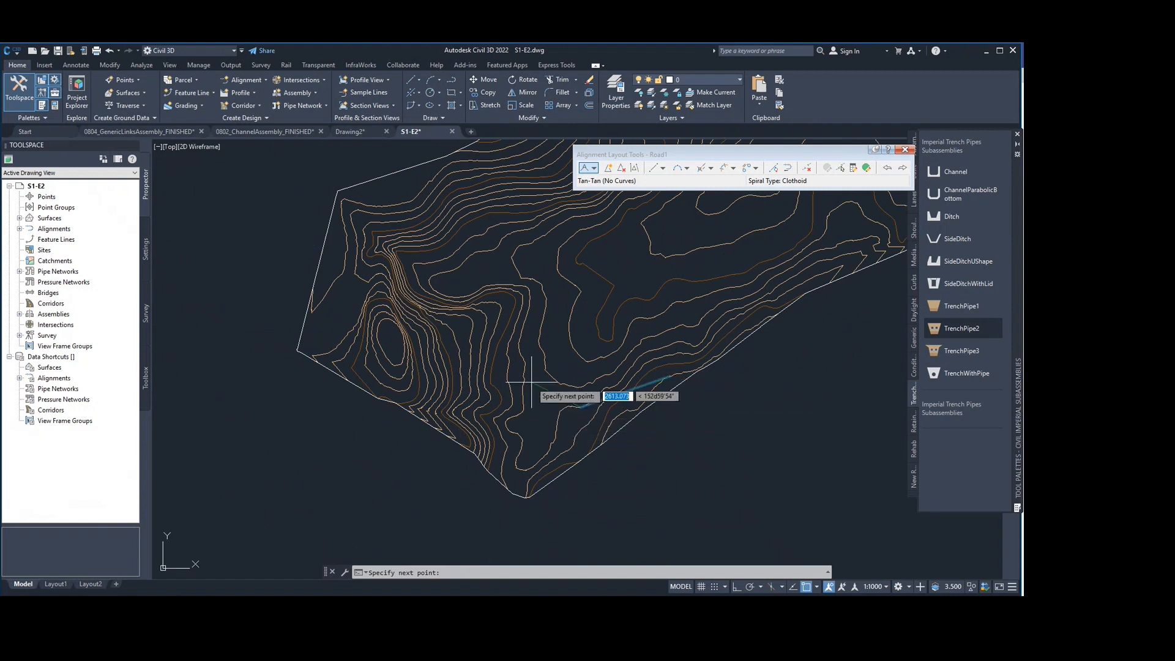
click(531, 383)
click(523, 321)
click(492, 275)
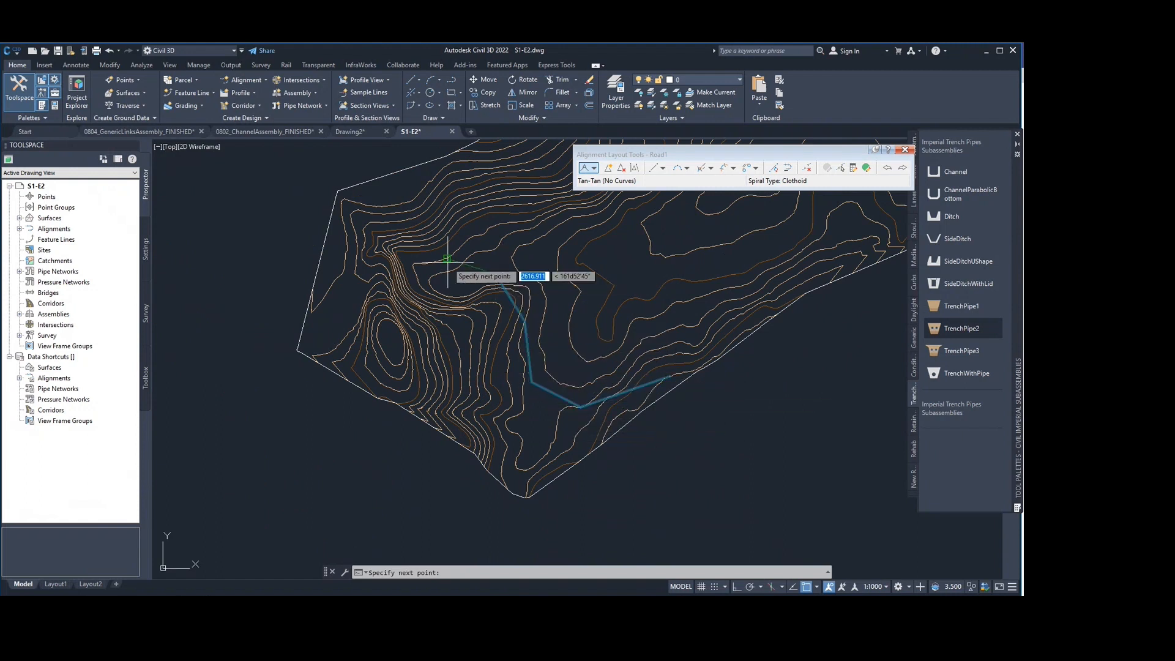
click(462, 245)
middle_drag(474, 243, 393, 302)
click(398, 301)
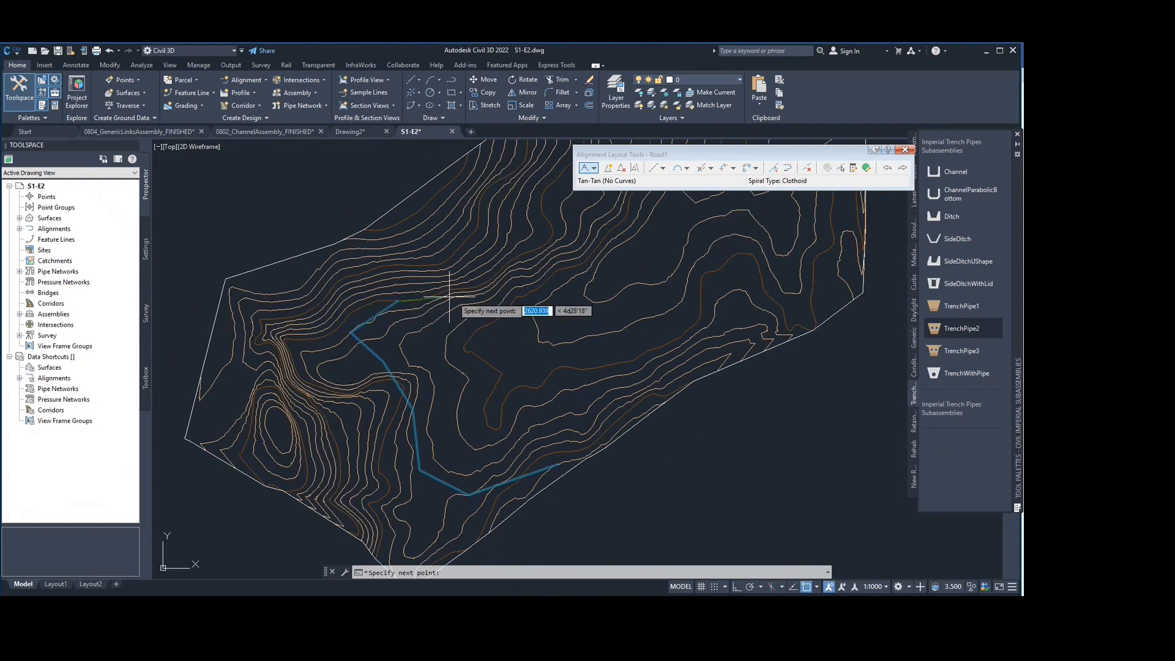
click(459, 293)
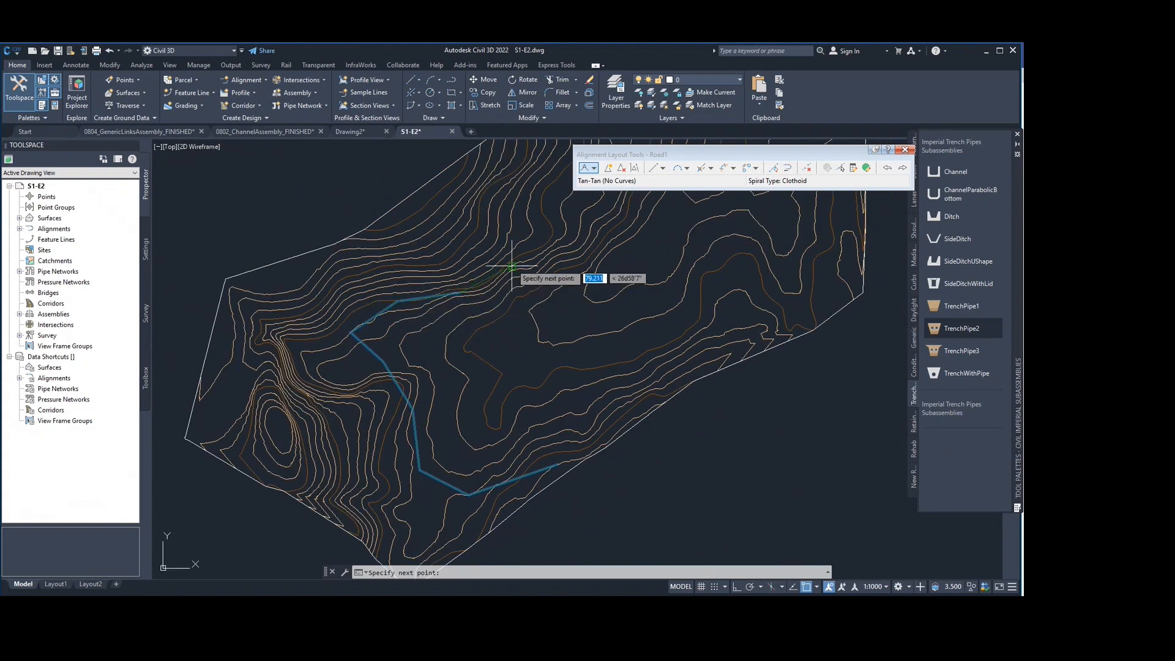
key(Return)
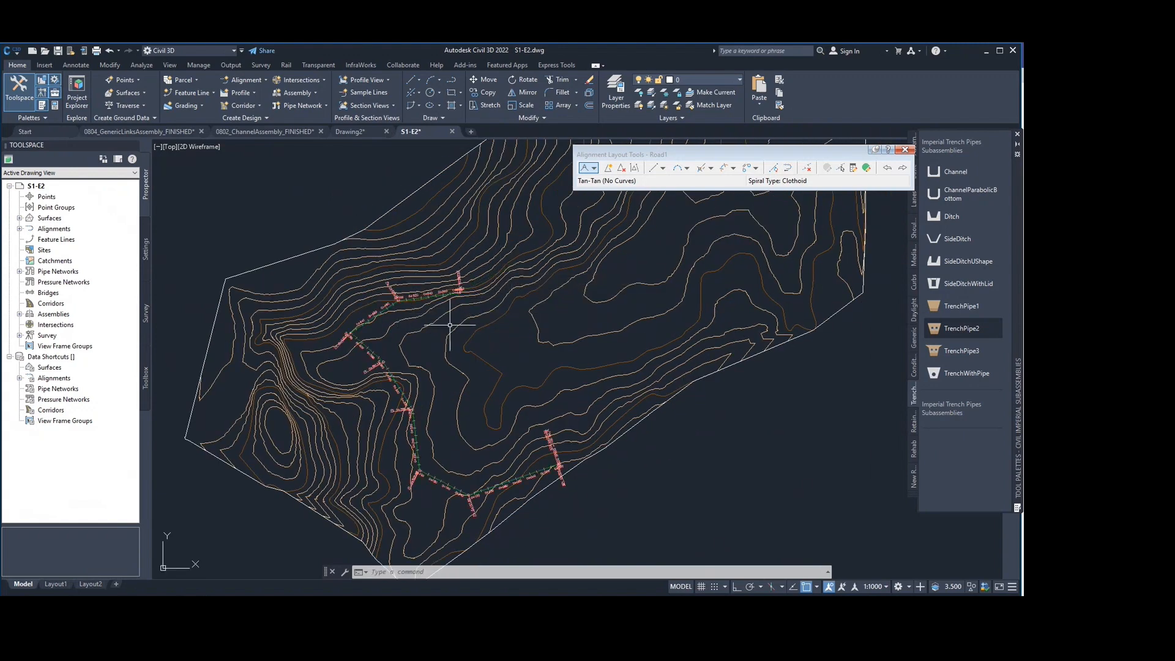
click(384, 359)
key(Escape)
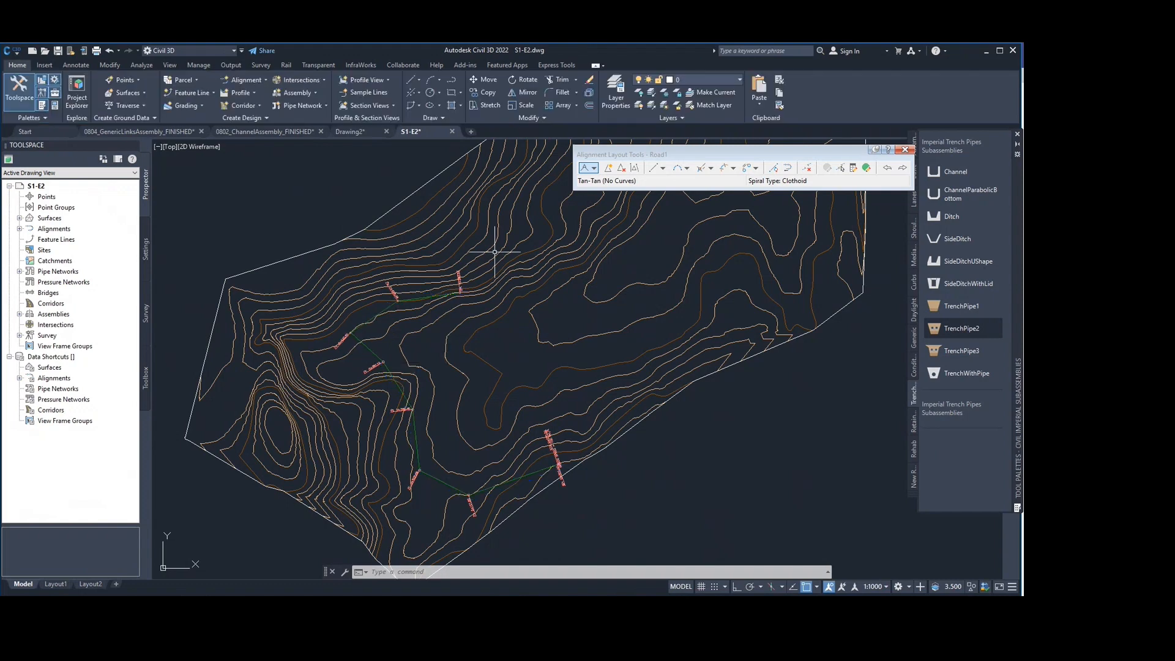
Delete the Road1 alignment drawn without curves
click(595, 168)
click(627, 192)
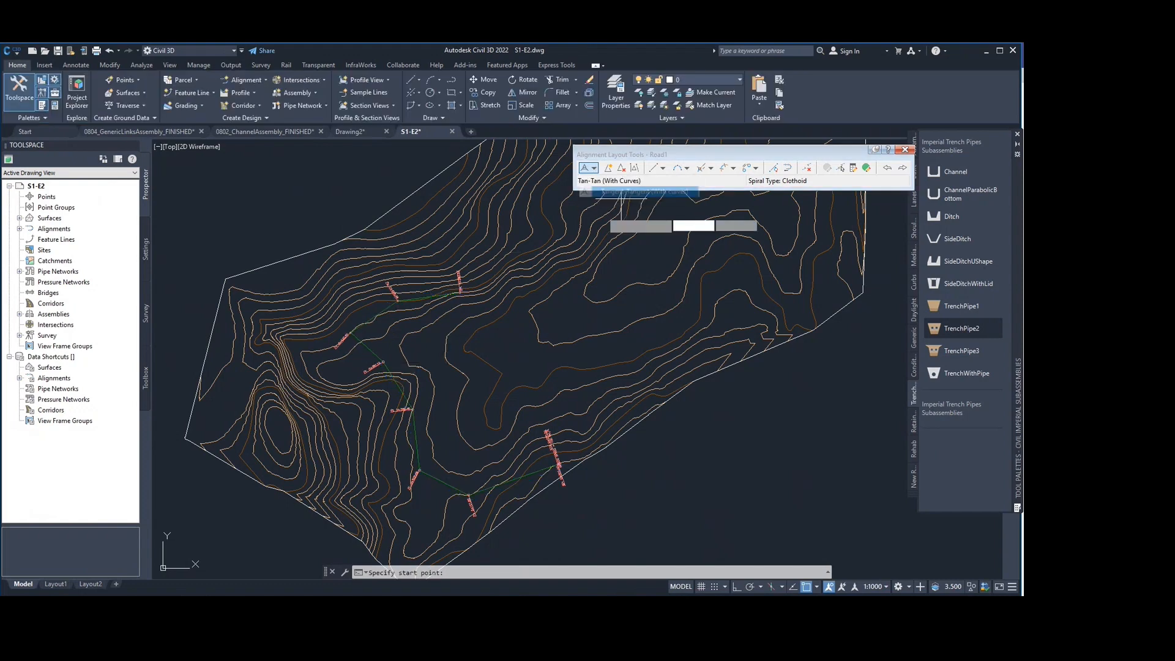
key(Escape)
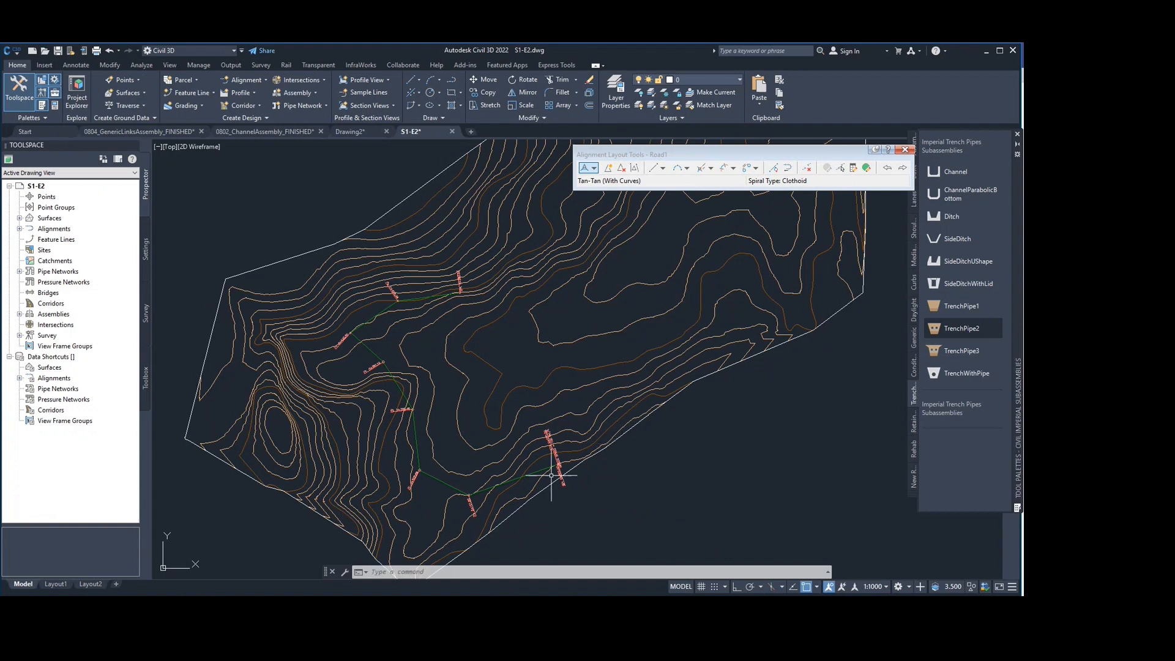
click(538, 470)
key(Escape)
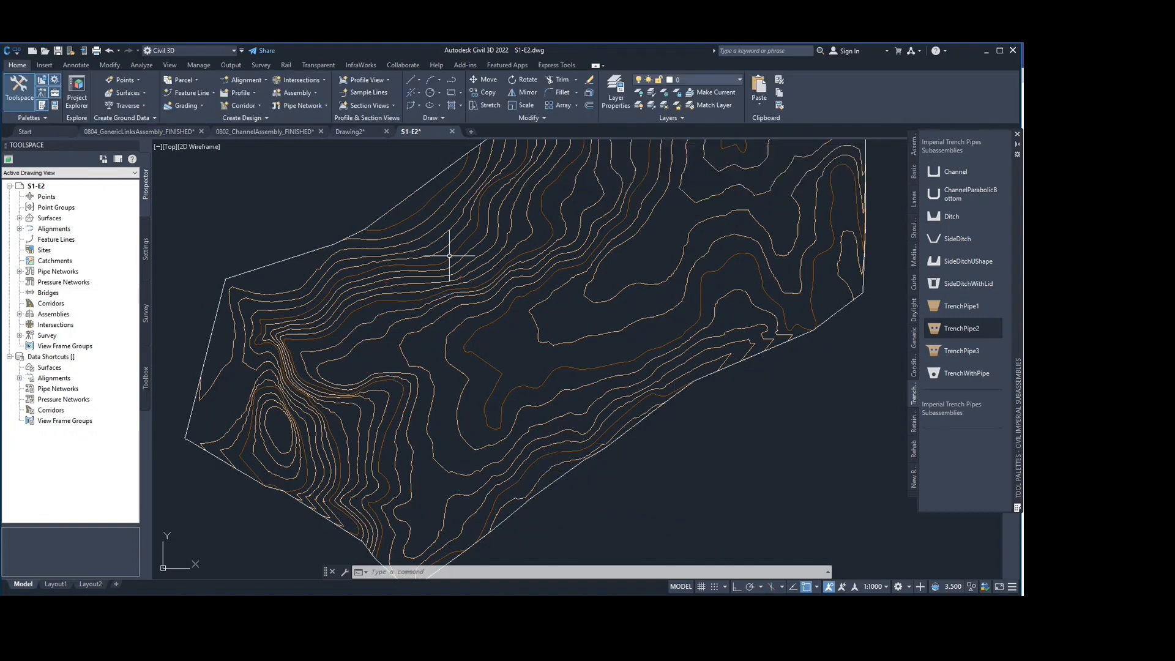
Set up the centerline alignment layout Road1 again with the same style and label settings
click(246, 79)
click(259, 94)
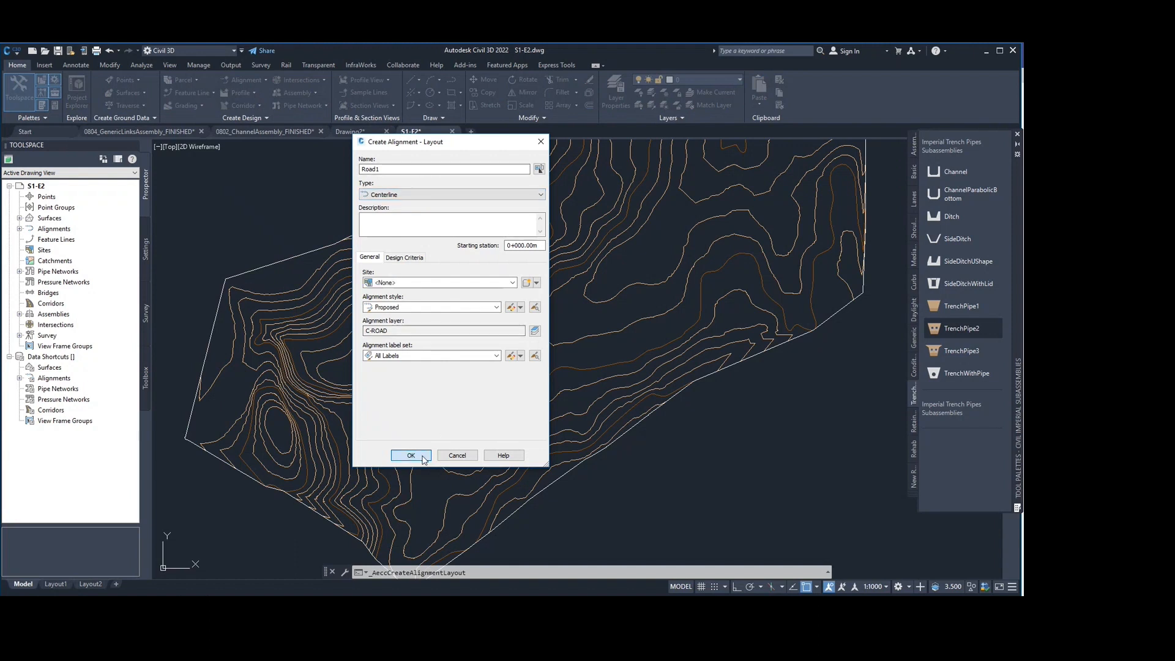
click(410, 455)
Draw Road1 with Tangent-Tangent (With curves) from the surface's southeastern edge, around the western bend, up to its northwestern boundary
click(594, 168)
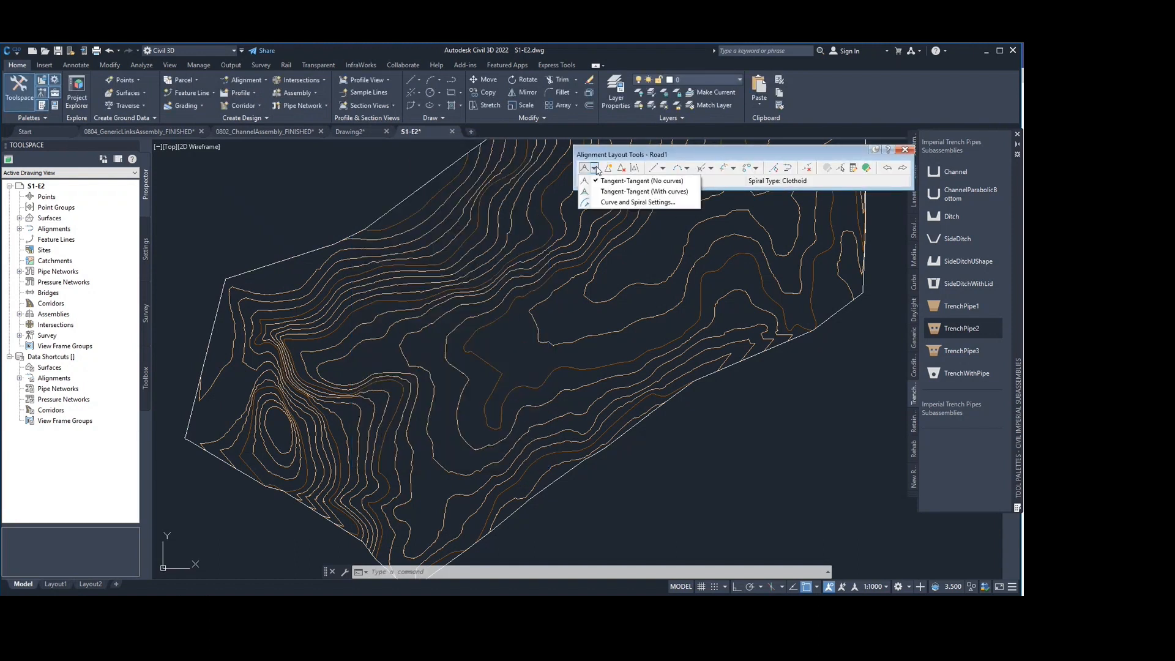
click(637, 192)
click(621, 427)
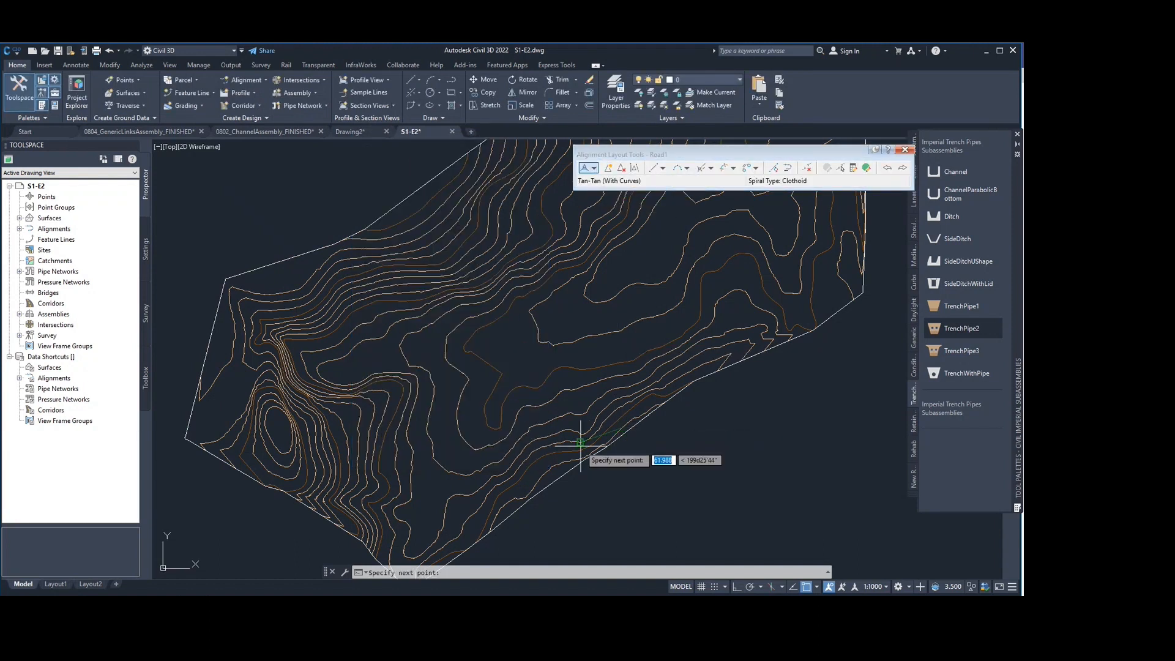
click(427, 434)
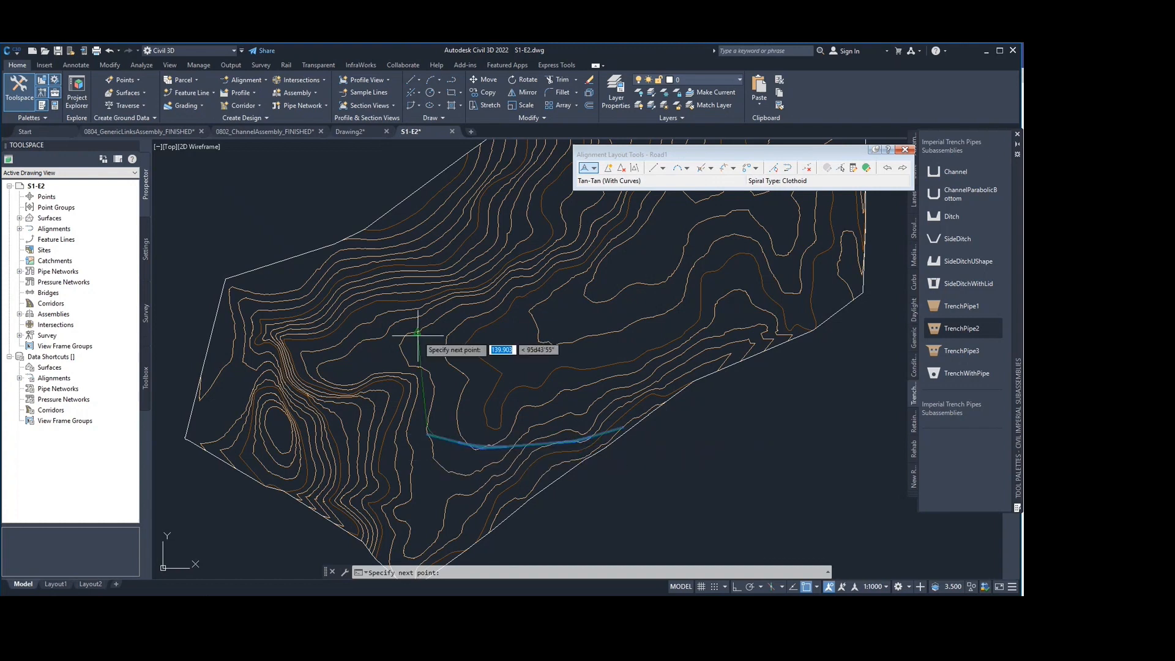
click(529, 276)
middle_drag(557, 249, 485, 354)
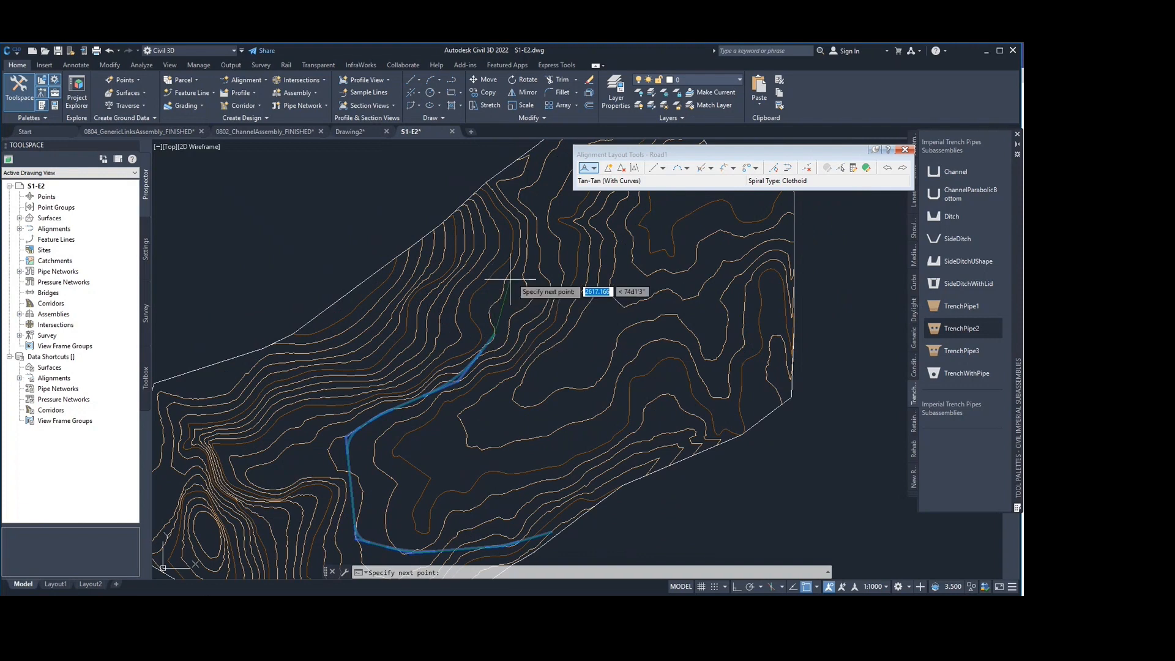
click(524, 219)
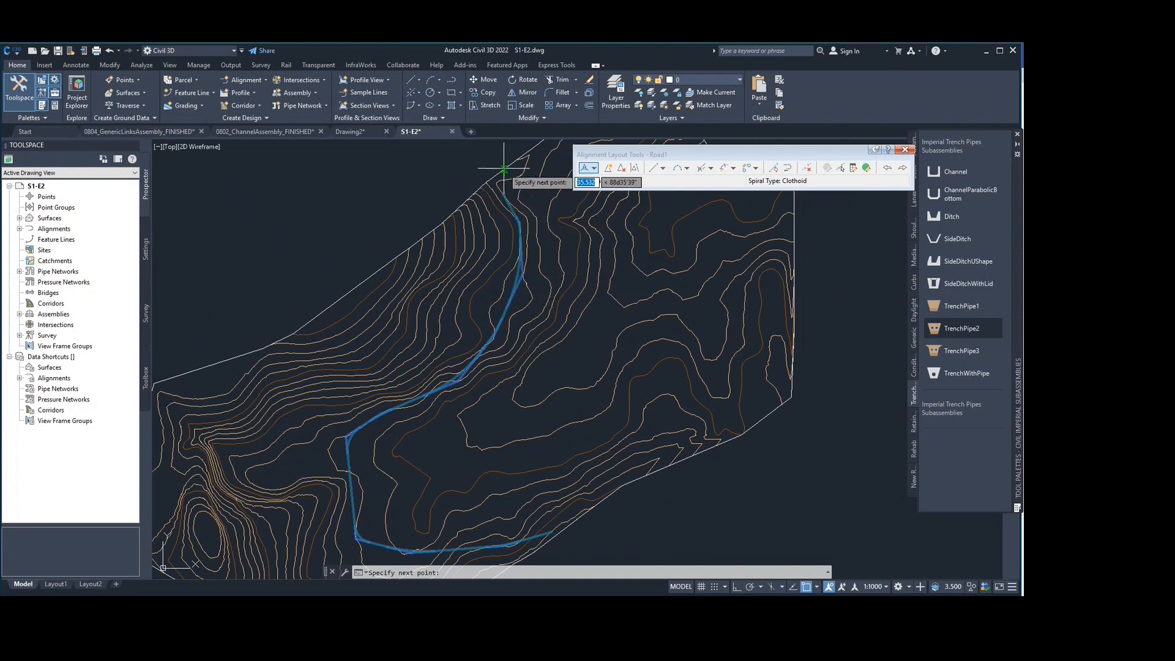
key(Return)
Examine the curves and station labels along the Road1 alignment
scroll(491, 335, down, 3)
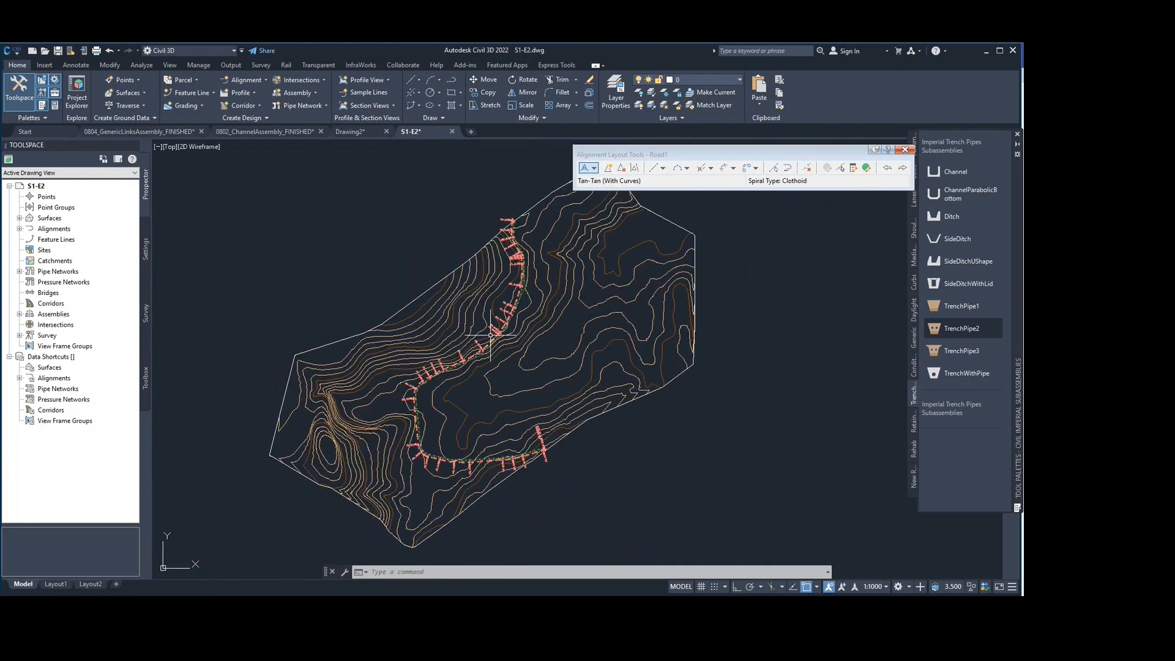
middle_drag(423, 452, 482, 442)
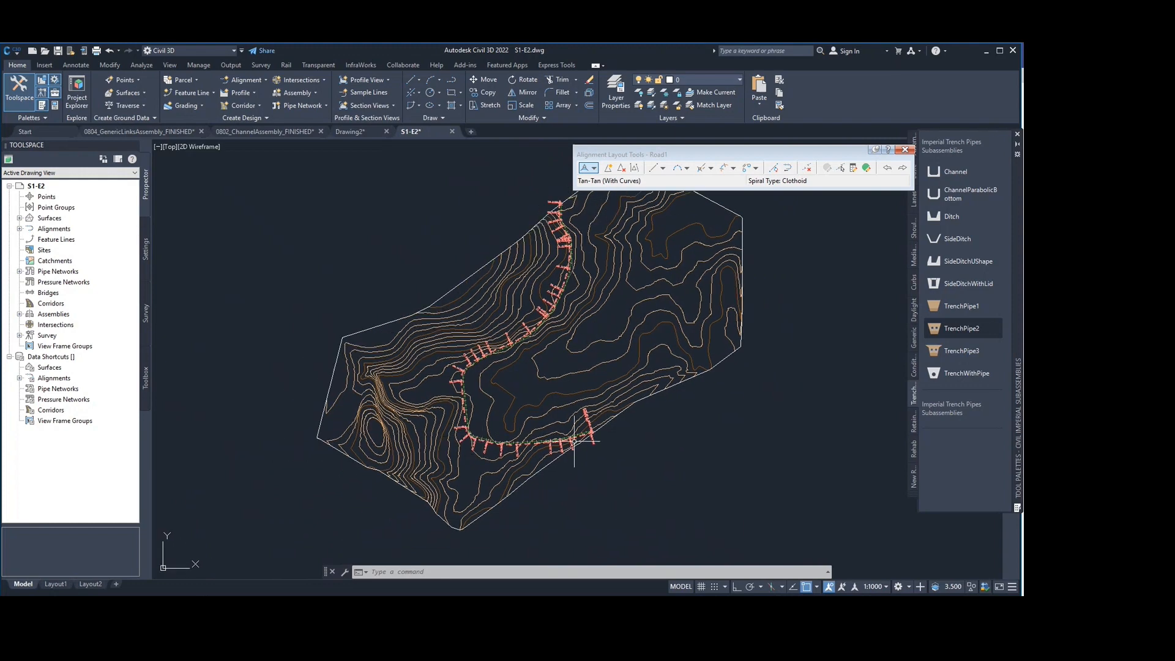
scroll(574, 441, up, 5)
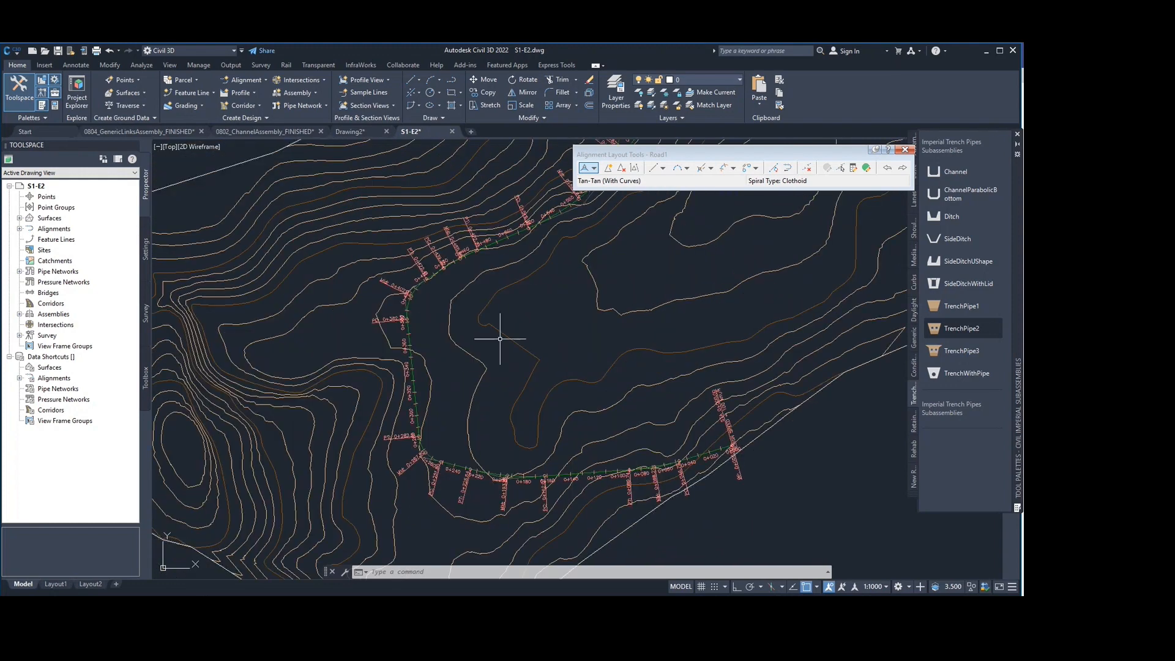
scroll(500, 339, down, 4)
middle_drag(477, 227, 417, 286)
scroll(418, 286, down, 3)
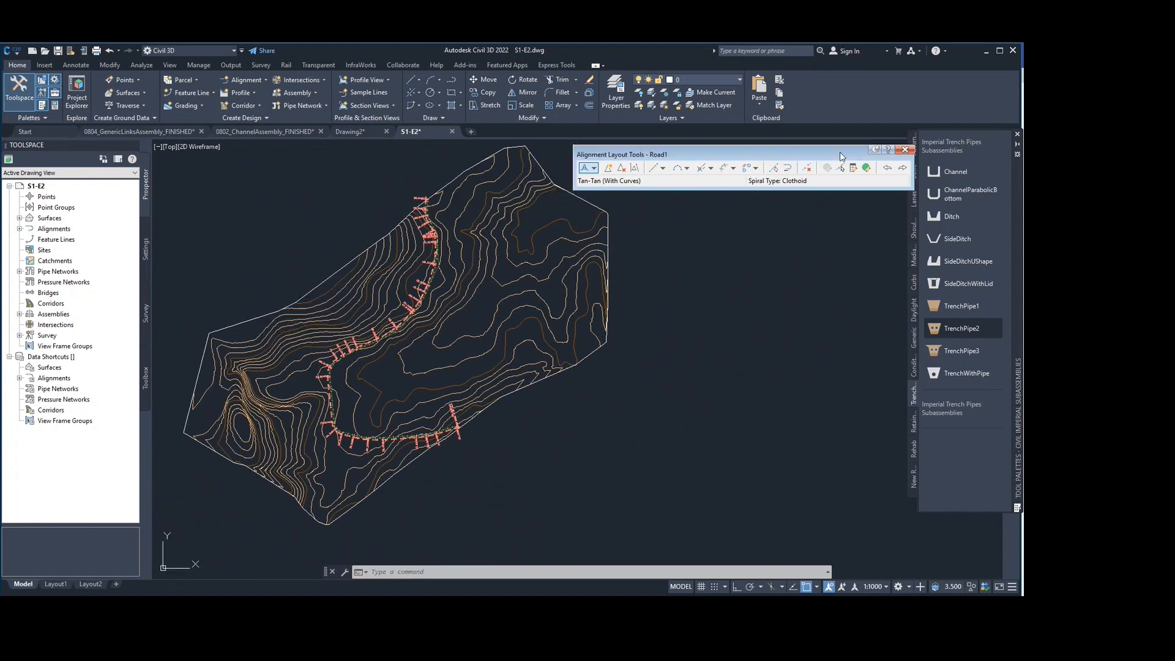
Sample Surface1 (1) along the full station range of Road1 and add it to the surface profile list
mouse_move(839, 153)
mouse_down()
mouse_move(795, 138)
mouse_move(847, 99)
mouse_move(904, 96)
mouse_up()
mouse_move(626, 238)
middle_down()
mouse_move(675, 286)
mouse_move(618, 245)
mouse_move(586, 238)
middle_up()
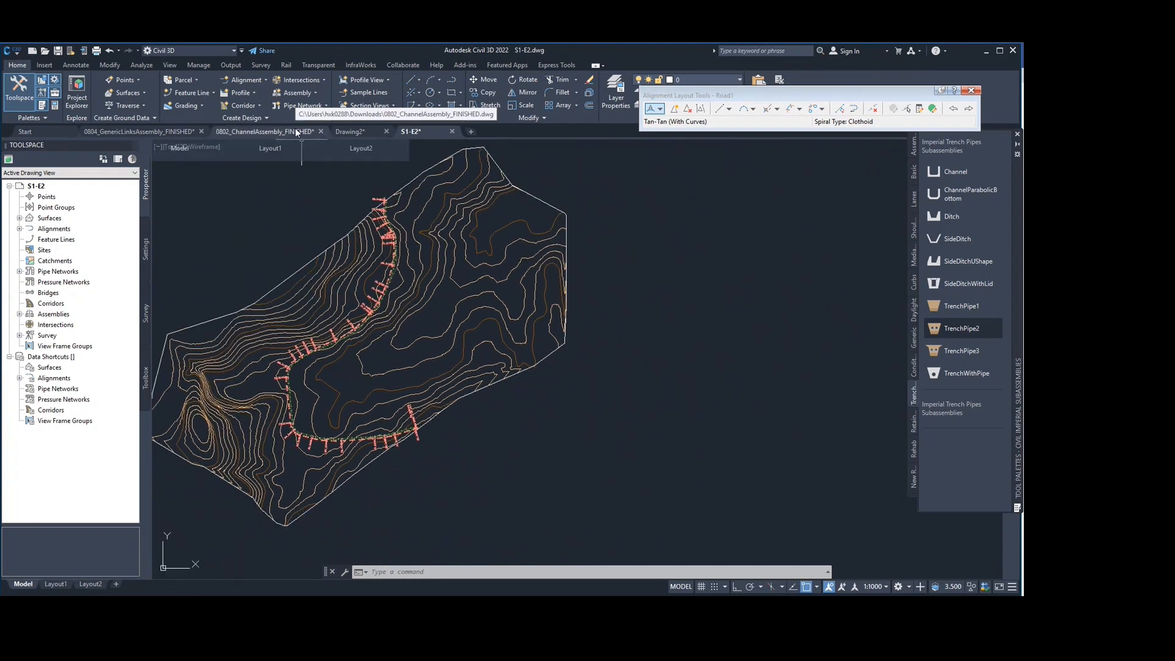
click(248, 92)
click(265, 109)
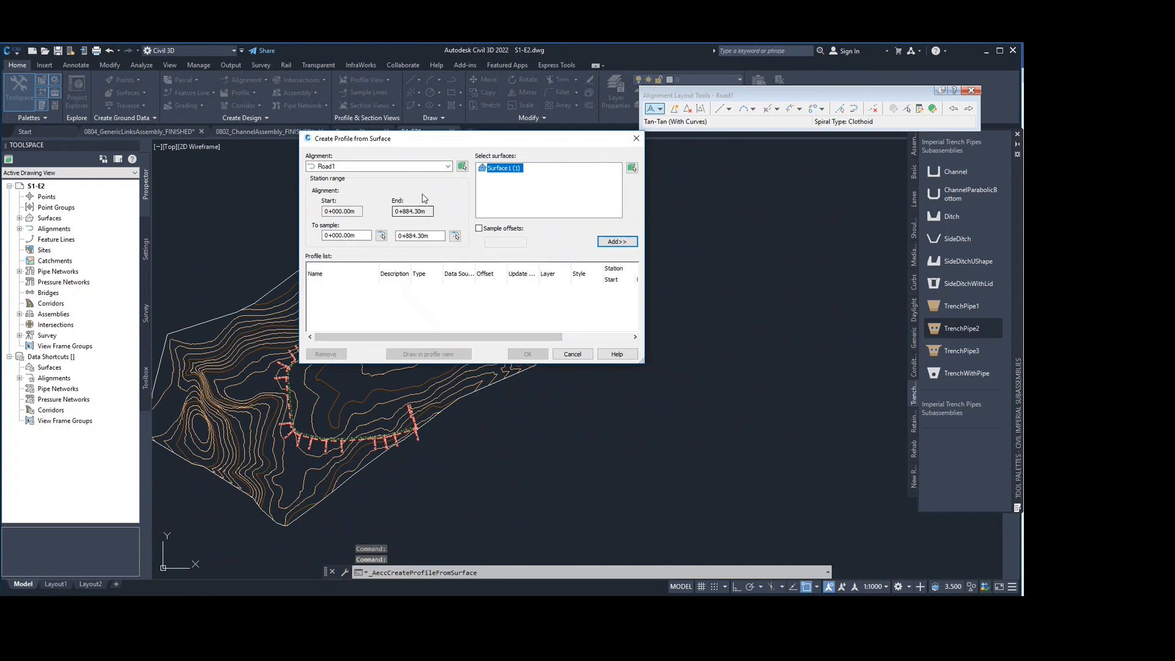
drag(392, 138, 573, 130)
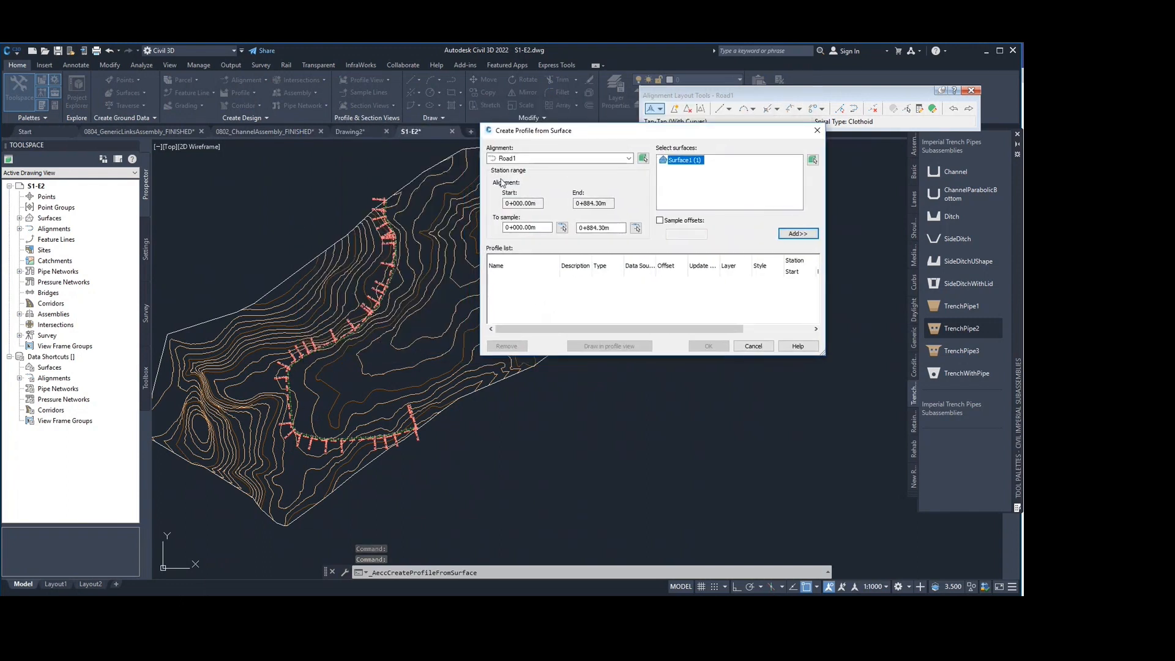
click(796, 235)
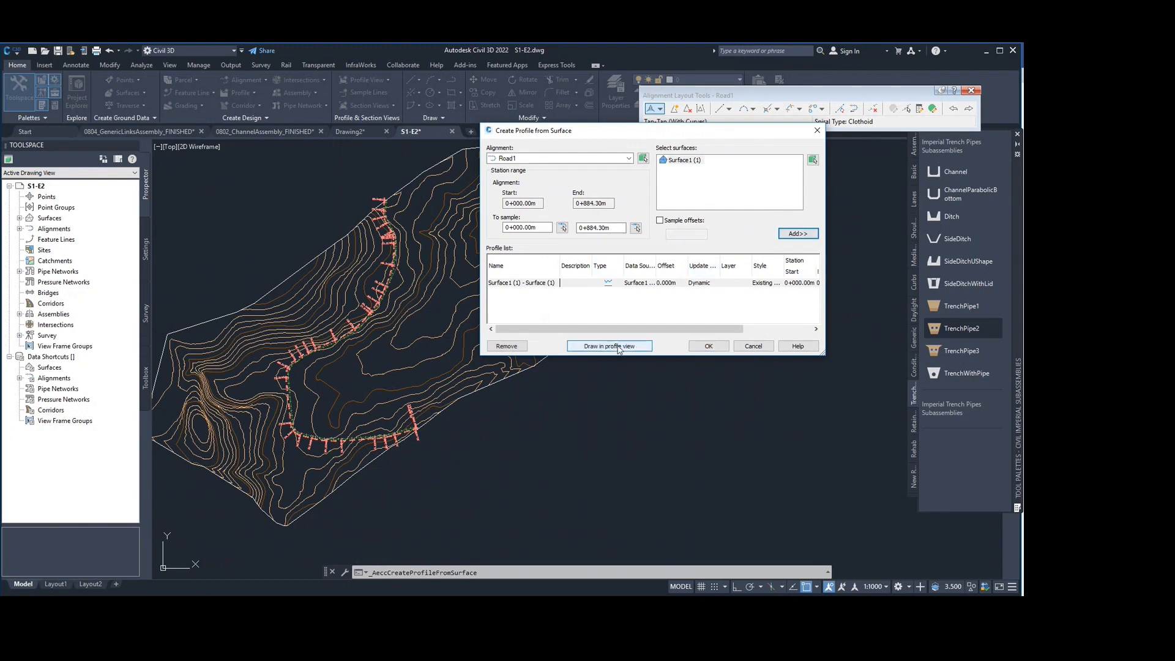
Create the Road1 profile view with the Profile View style and place it in the empty area east of the surface
click(612, 347)
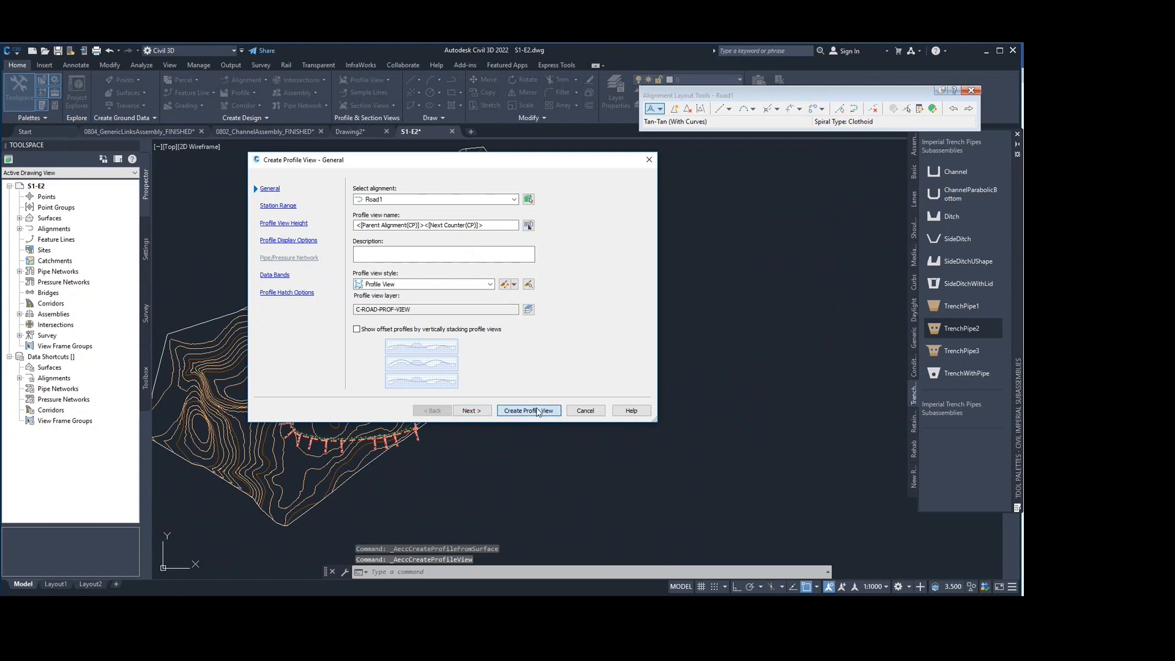
click(537, 412)
click(704, 307)
scroll(680, 335, down, 2)
middle_drag(679, 335, 591, 322)
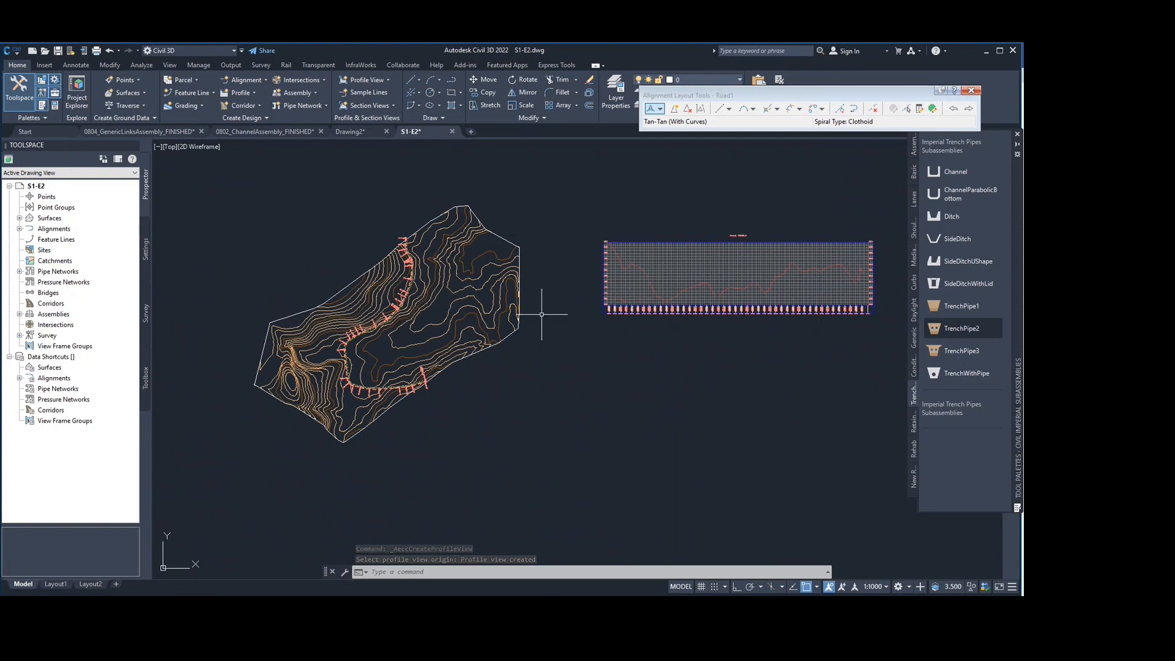
Examine the Road1 ground profile alongside the alignment in plan
middle_drag(661, 317, 608, 310)
scroll(608, 305, up, 2)
mouse_move(537, 221)
middle_down()
mouse_move(386, 232)
mouse_move(550, 226)
mouse_move(473, 232)
middle_up()
scroll(385, 232, up, 4)
scroll(374, 211, down, 4)
middle_drag(365, 276, 617, 248)
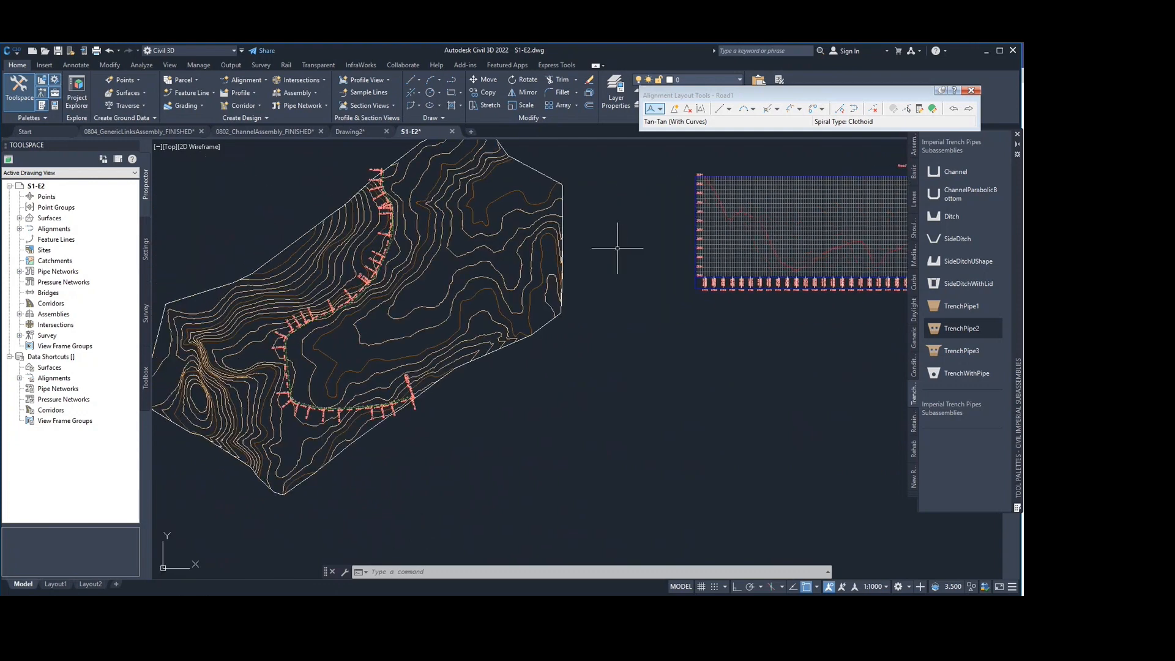
mouse_move(533, 257)
middle_down()
mouse_move(468, 270)
mouse_move(523, 272)
mouse_move(416, 258)
mouse_move(260, 268)
middle_up()
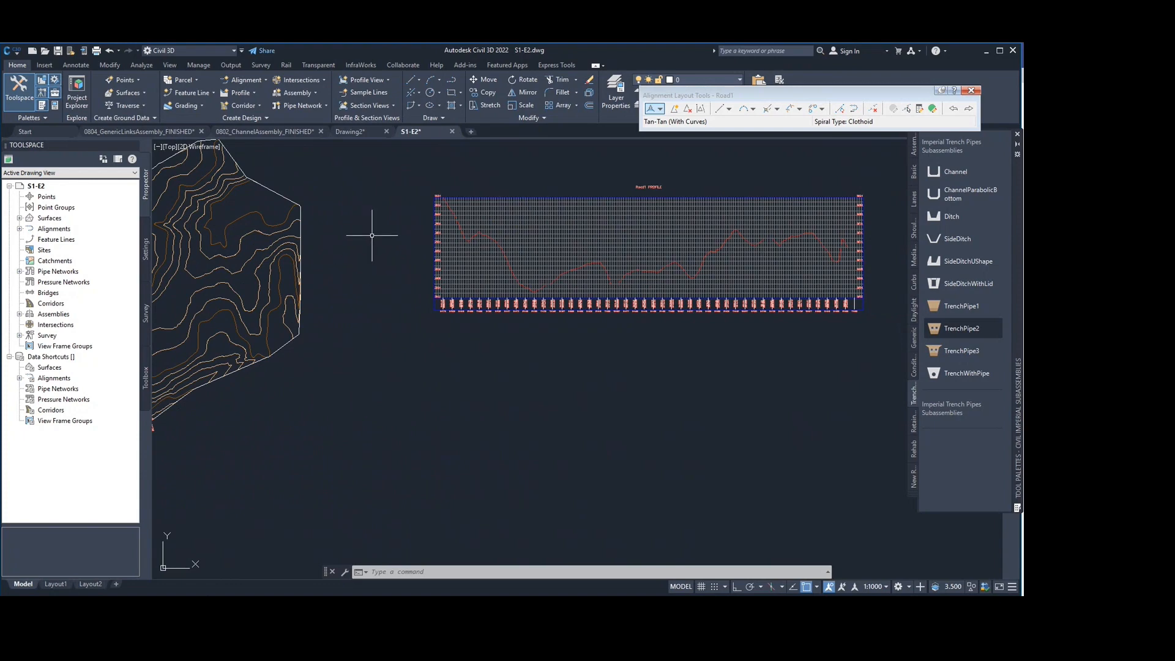
mouse_move(524, 237)
middle_down()
mouse_move(826, 228)
mouse_move(669, 244)
middle_up()
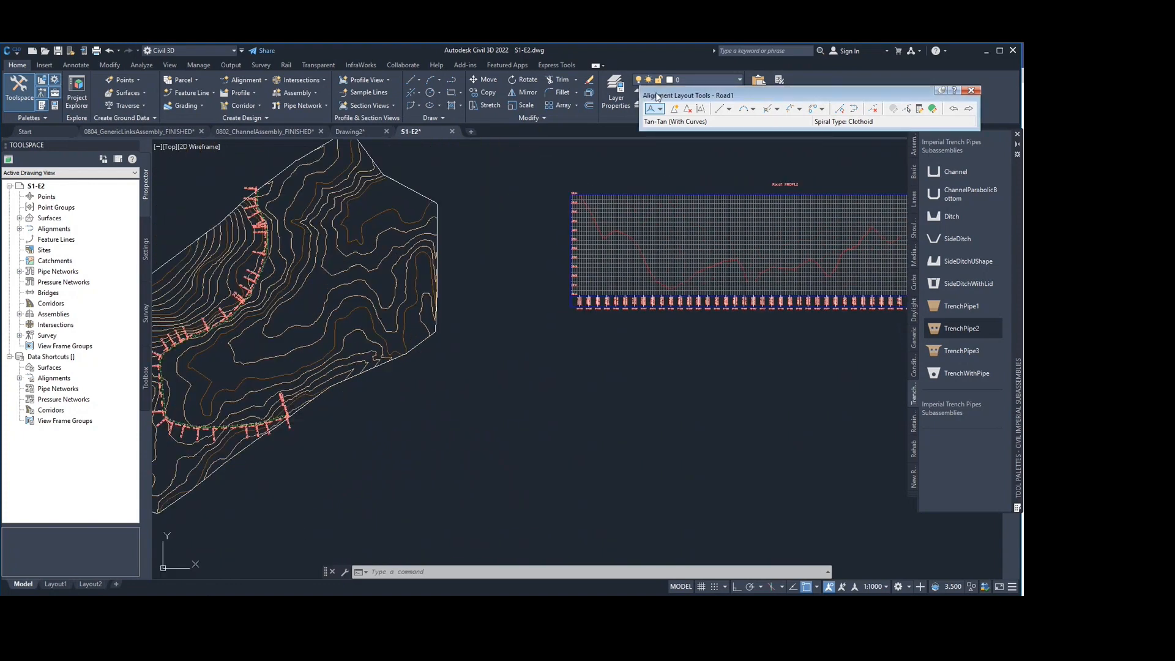
Set up a new layout profile on the Road1 profile view with the Design Profile style and Complete Label Set
drag(689, 98, 637, 103)
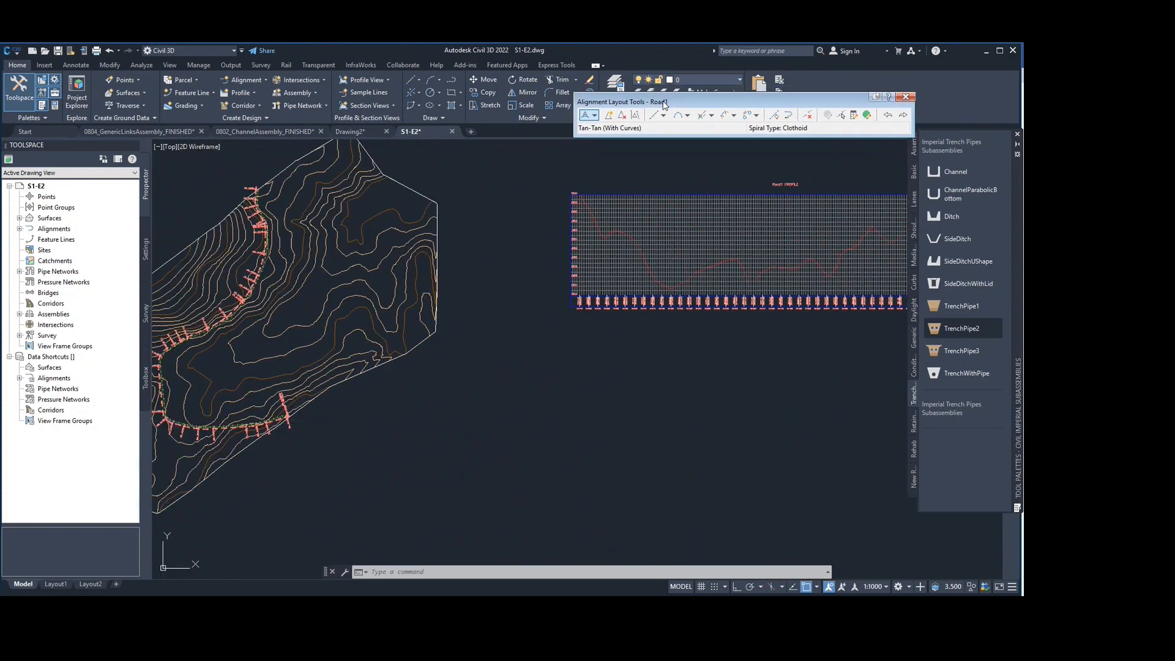
middle_drag(581, 224, 480, 251)
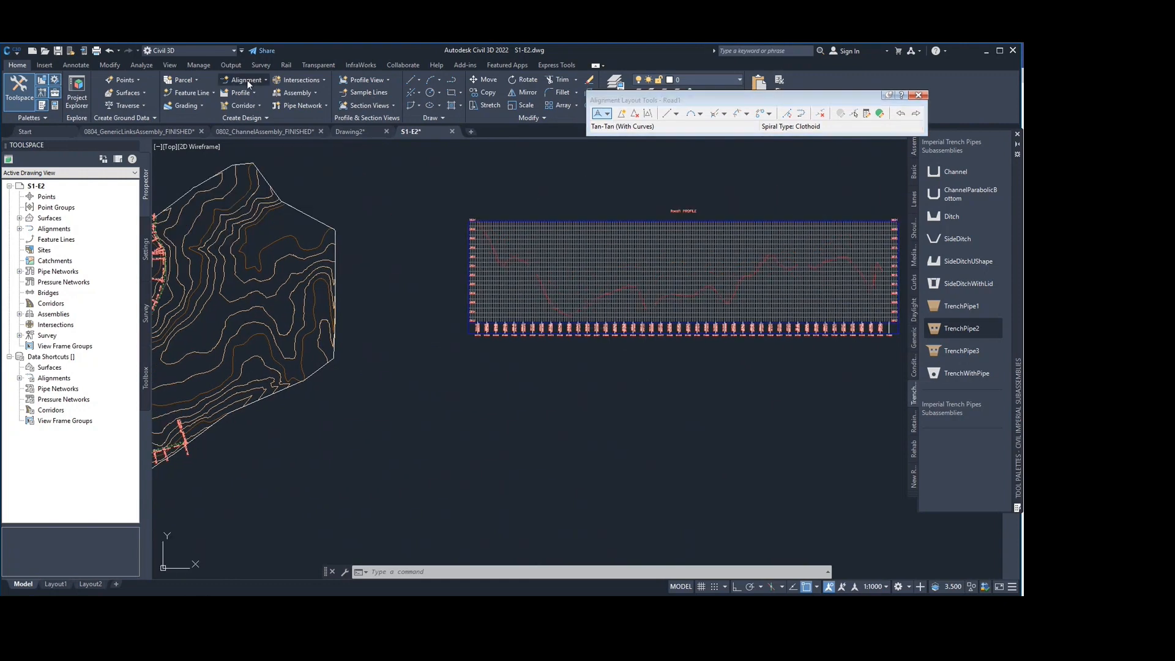
click(248, 93)
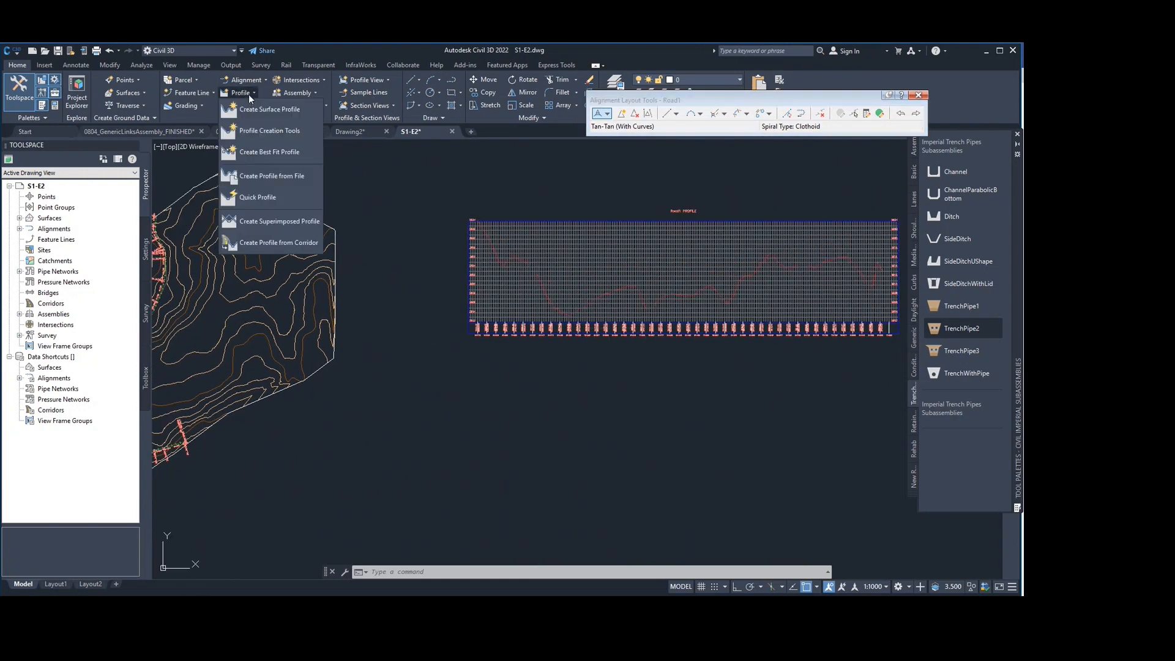
click(281, 133)
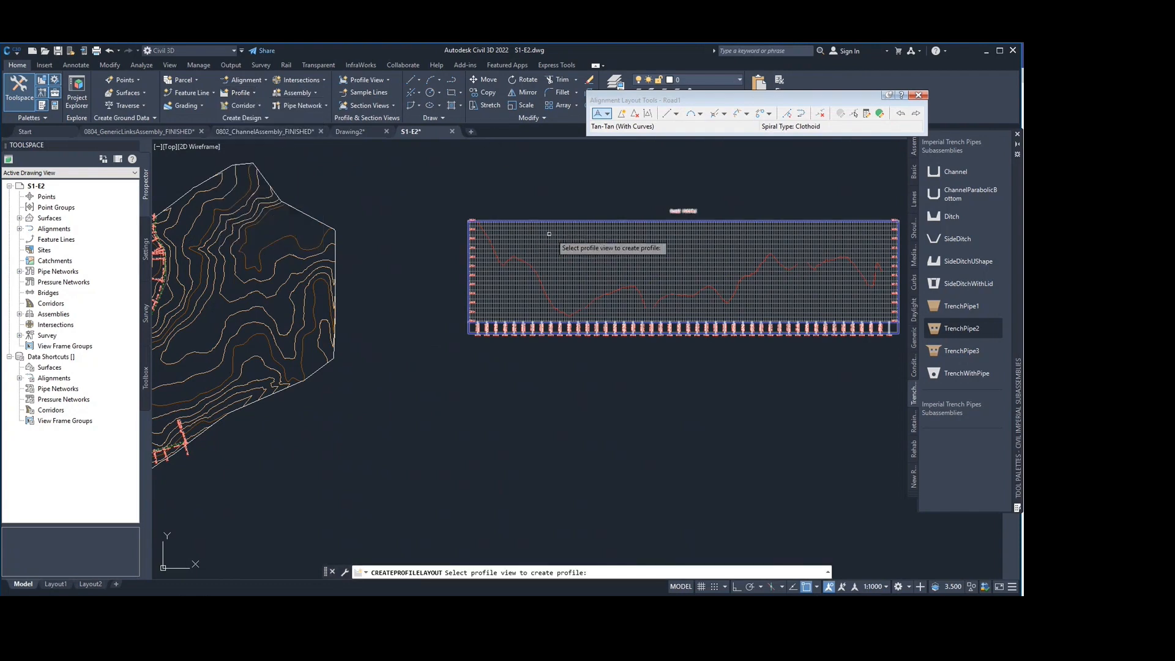
click(696, 222)
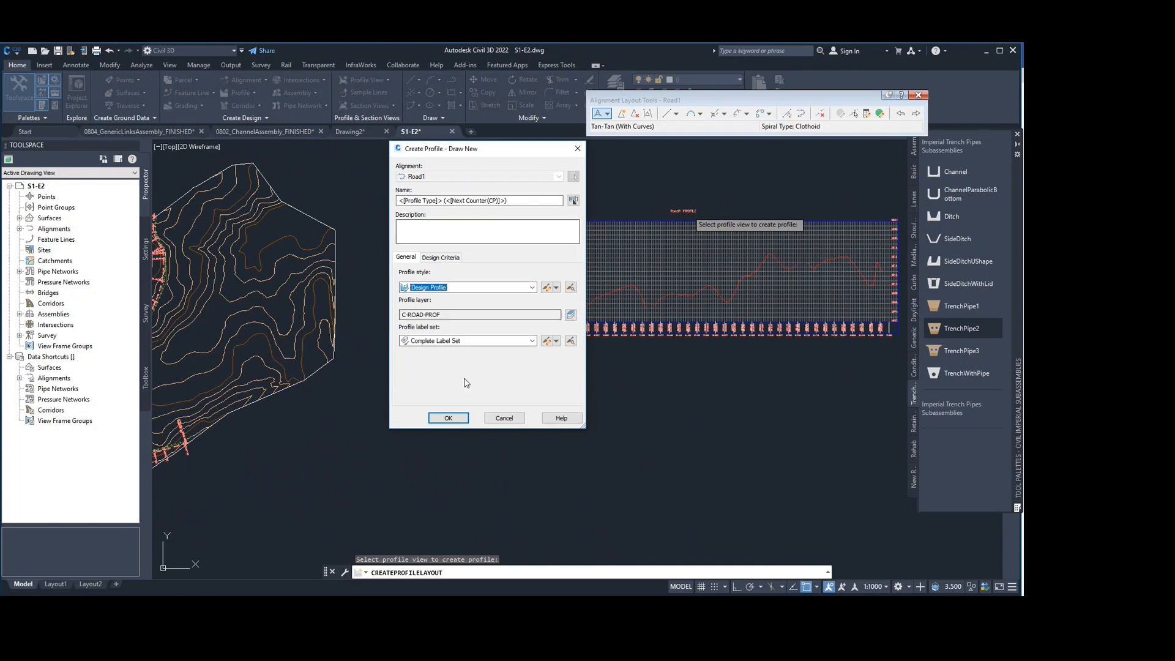
click(449, 419)
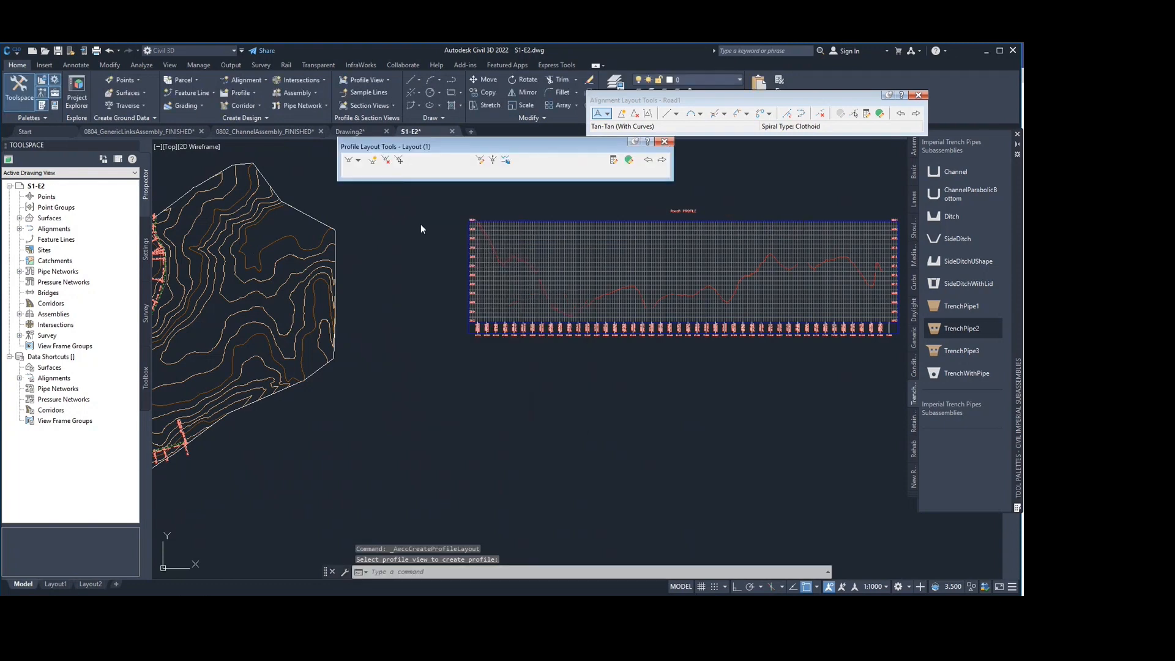
Draw the design profile using Draw Tangents With Curves, from the ground line's start at elevation 2624 across its main crests to about elevation 2615 at the end
click(359, 160)
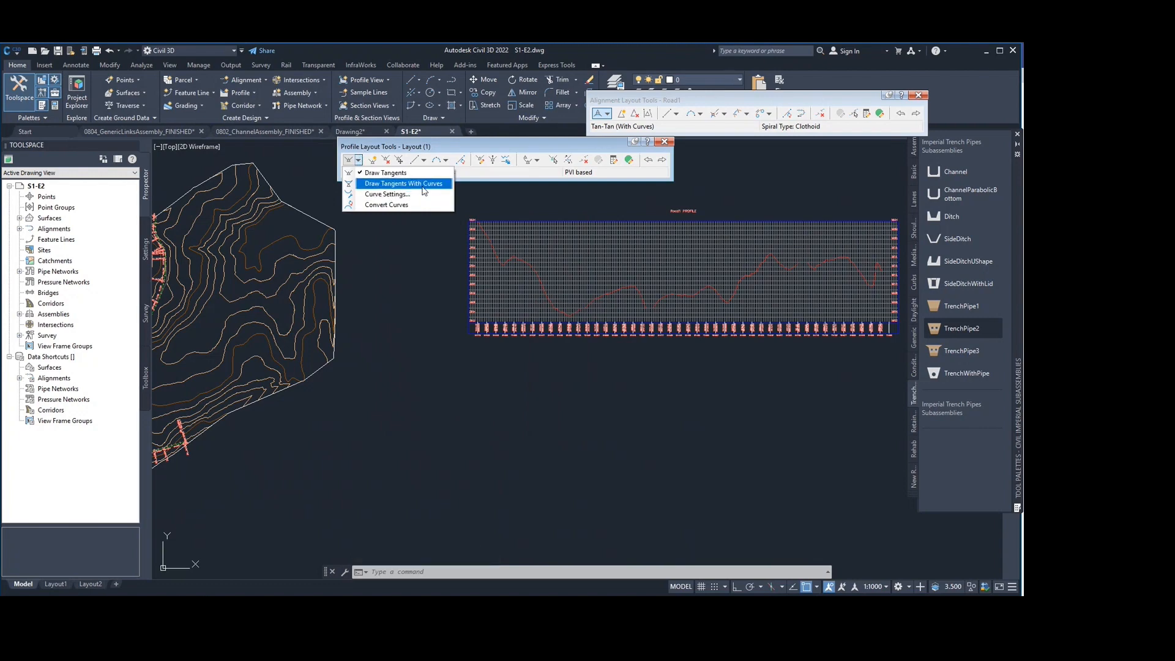
click(422, 186)
scroll(468, 227, up, 8)
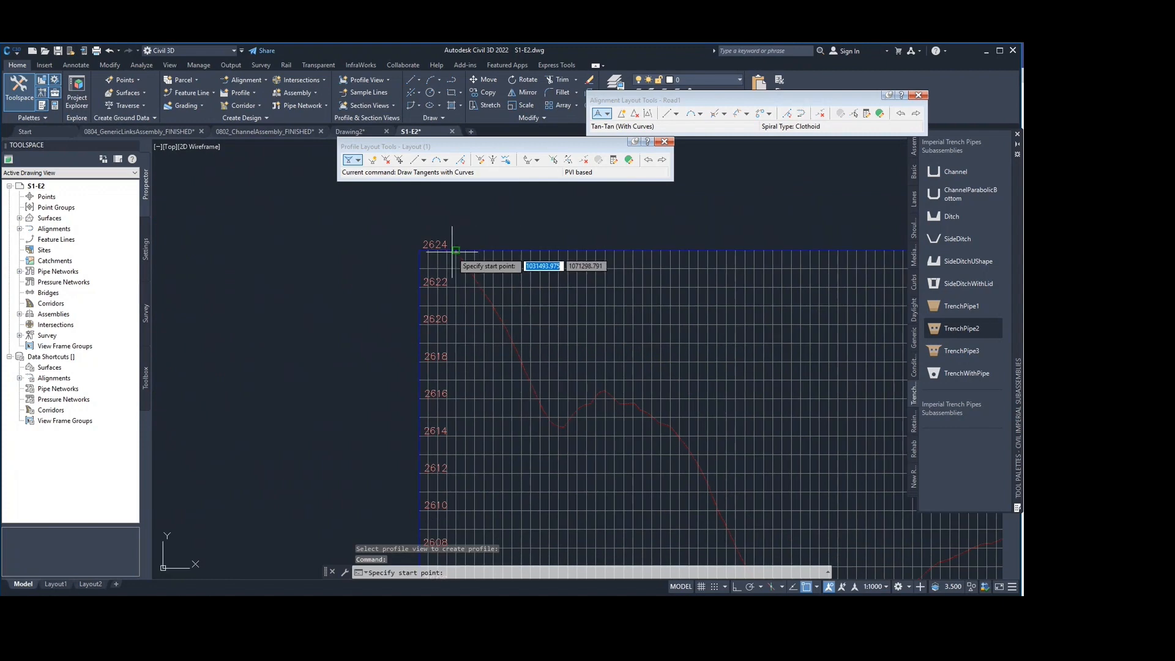
click(454, 250)
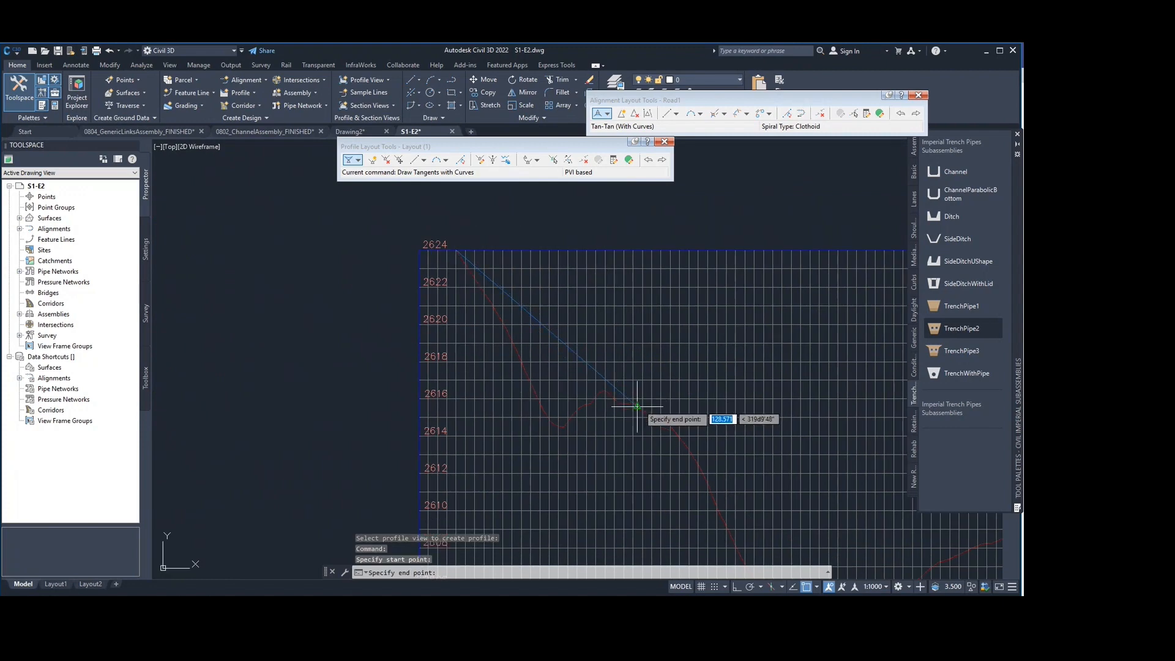
click(637, 406)
scroll(673, 422, down, 6)
scroll(532, 354, up, 3)
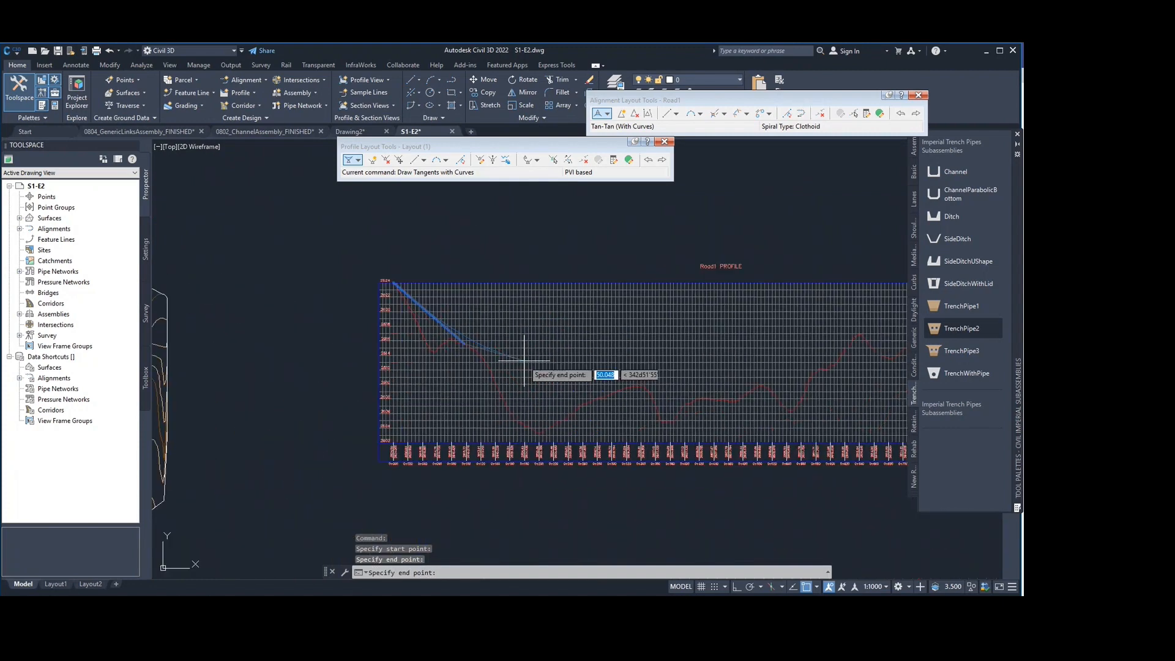
click(639, 385)
click(859, 335)
middle_drag(859, 336, 571, 348)
click(691, 351)
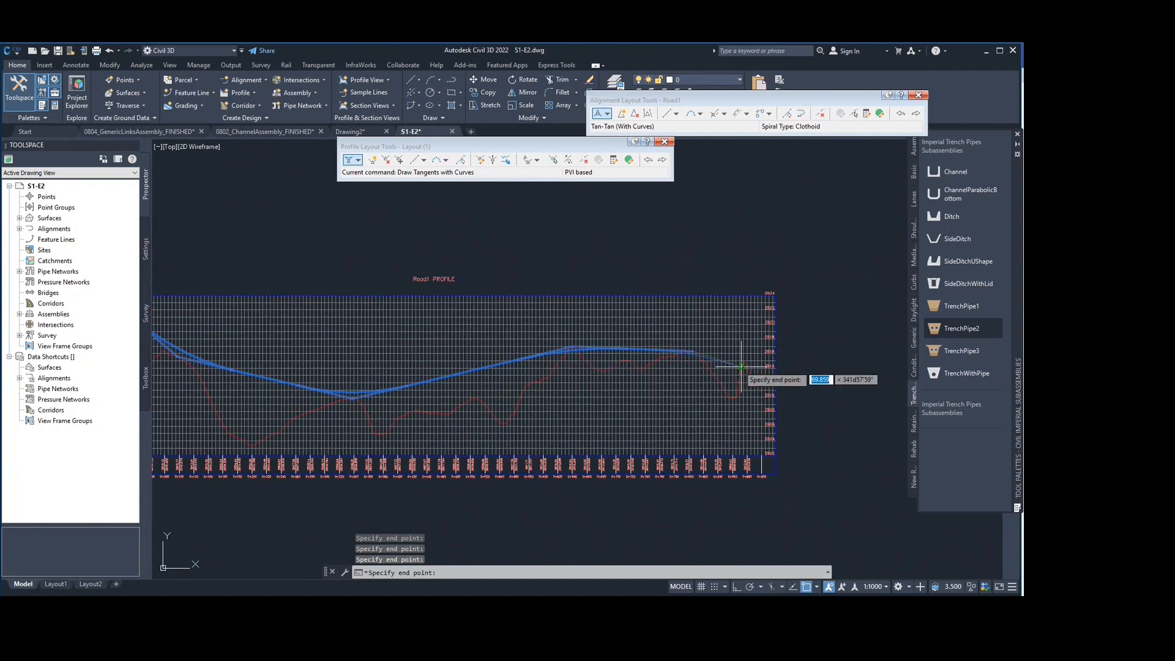
click(742, 361)
scroll(744, 365, up, 5)
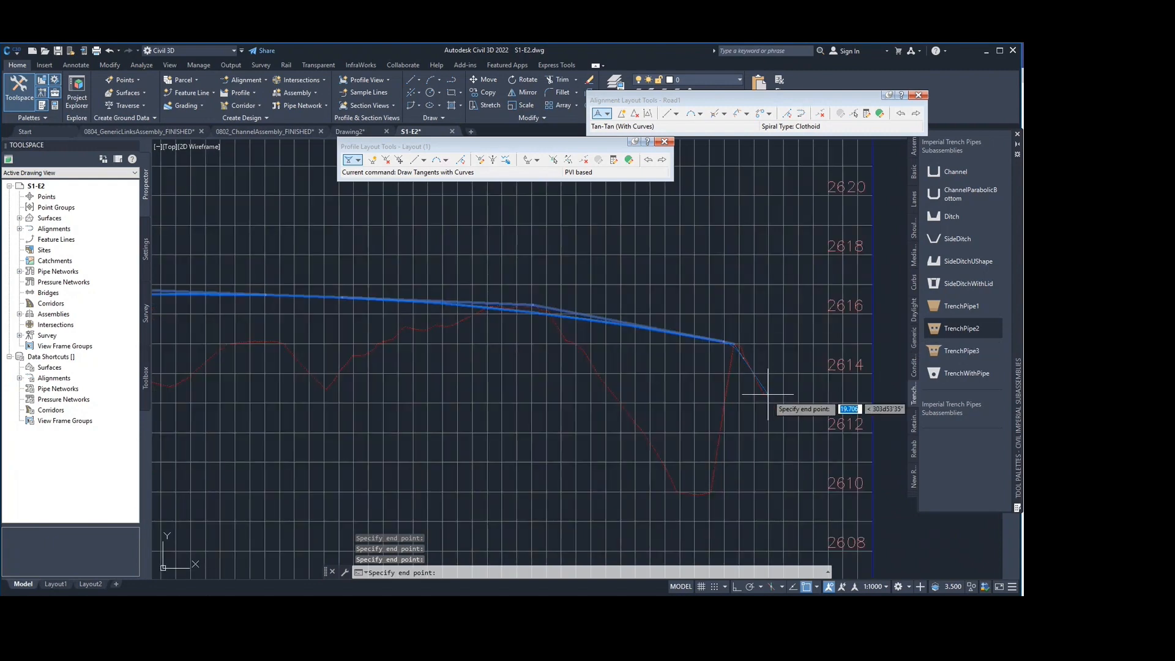
key(Return)
Examine the design profile's vertical curves and labels against the ground line and the plan alignment
scroll(840, 329, down, 6)
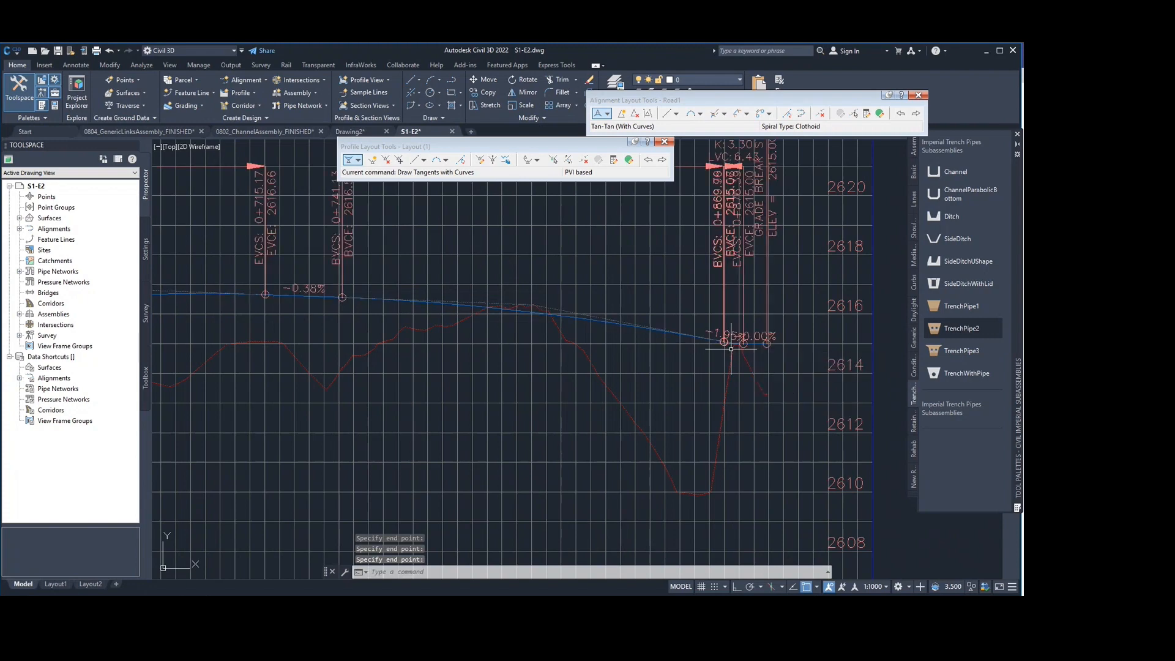
scroll(839, 328, down, 1)
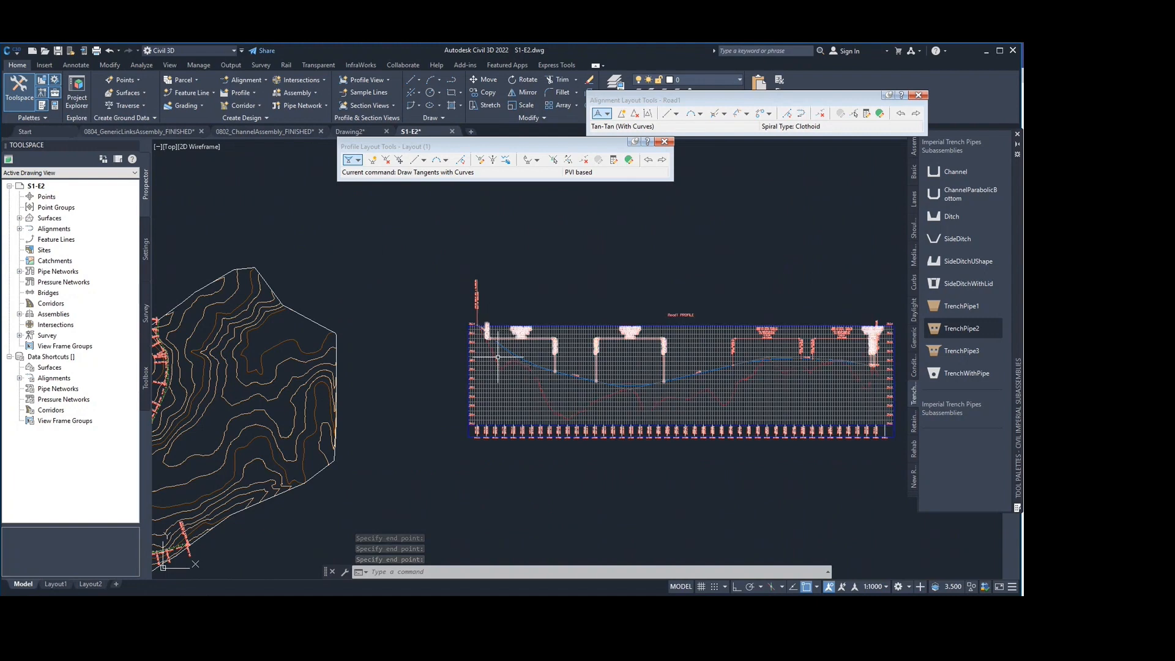
middle_drag(641, 403, 553, 380)
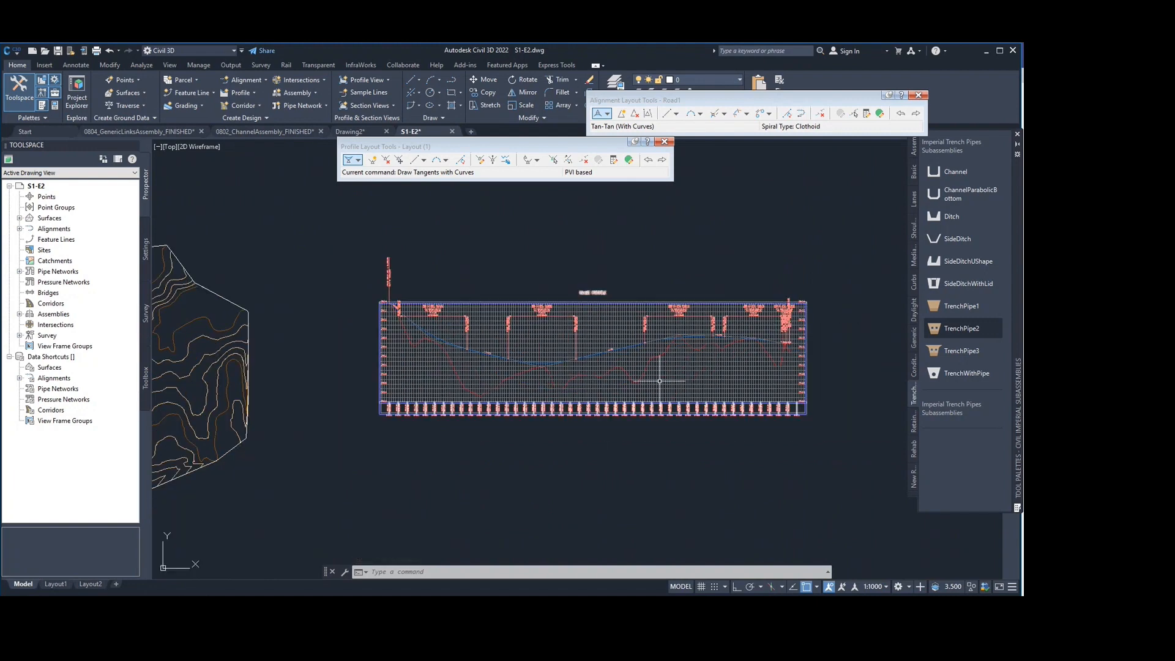
scroll(523, 362, up, 4)
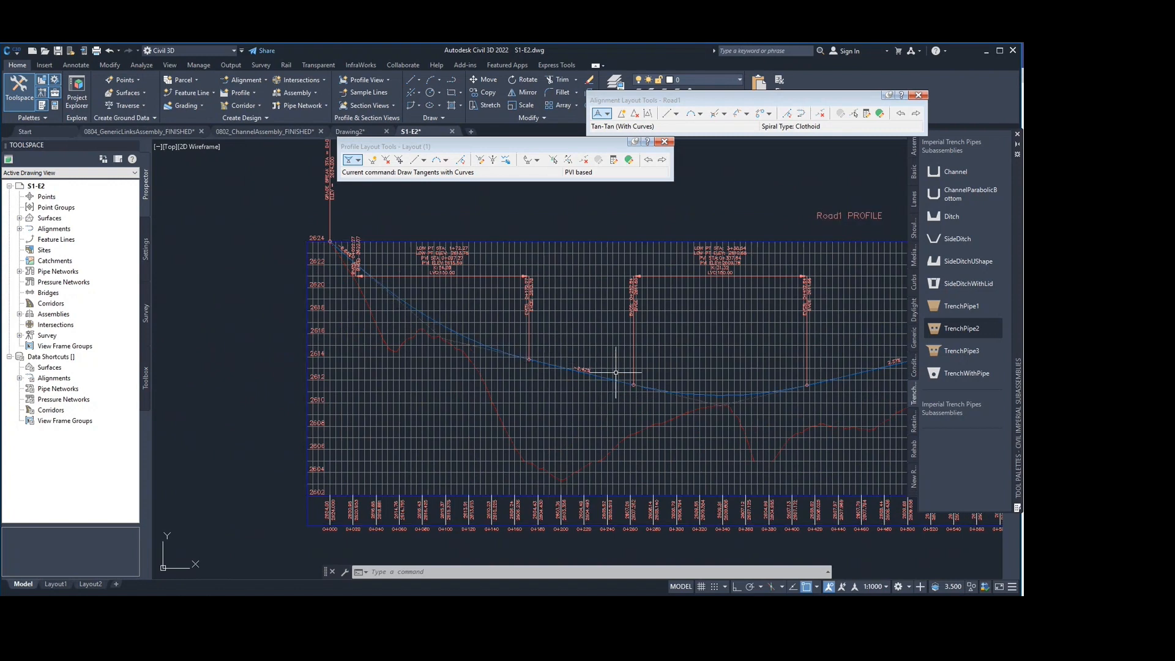
scroll(554, 343, down, 2)
middle_drag(556, 344, 722, 349)
scroll(719, 350, down, 2)
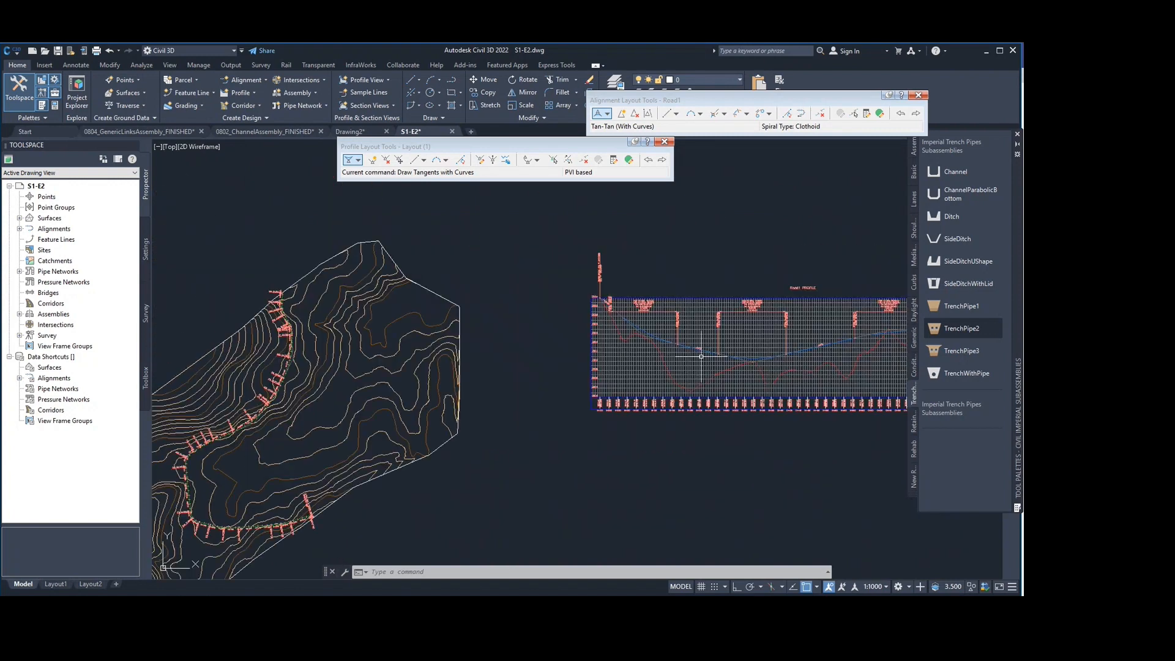
scroll(669, 361, down, 2)
middle_drag(616, 366, 486, 333)
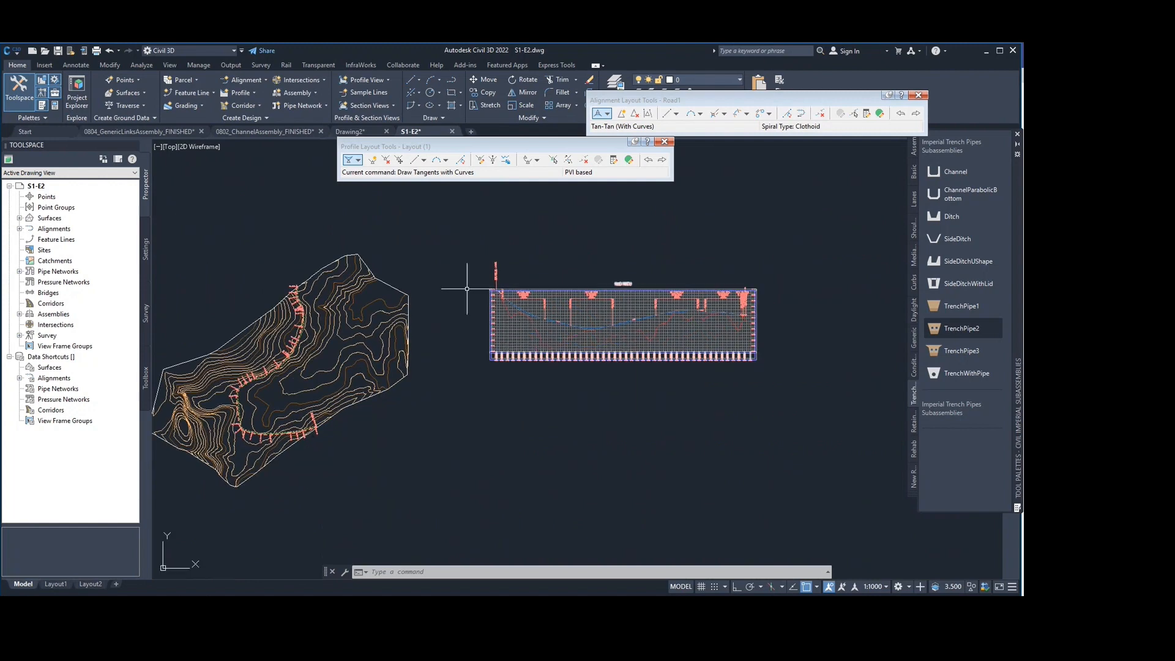
middle_drag(466, 281, 495, 269)
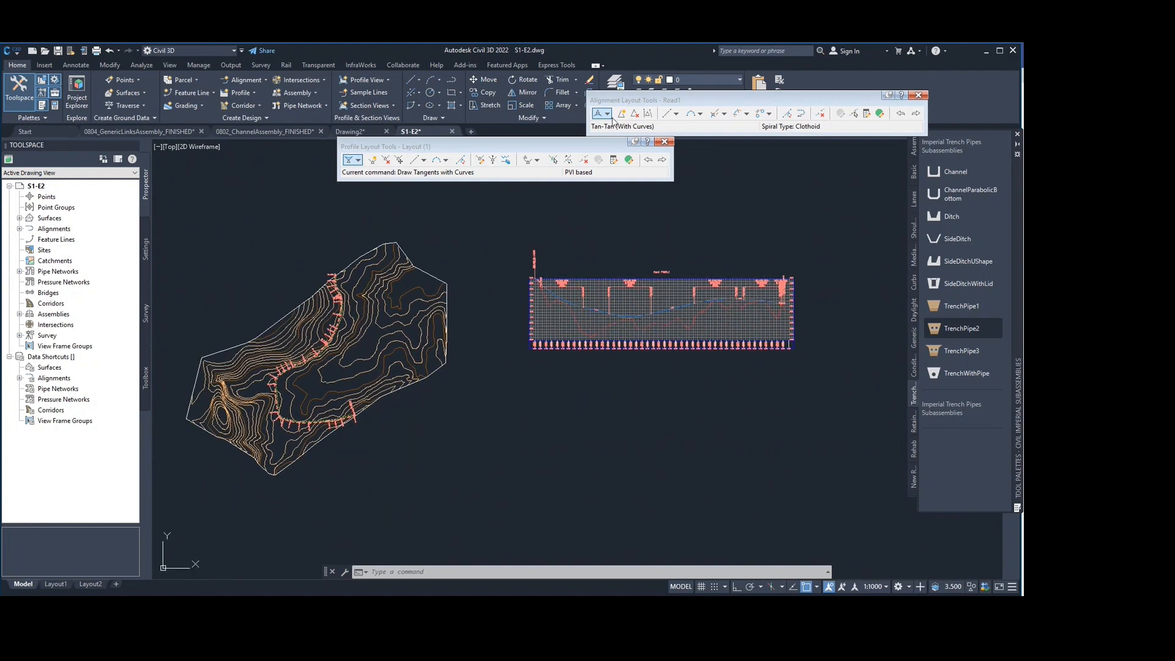
Create an assembly of type Other with the Basic style and All Codes set, placing its baseline northeast of the profile view
mouse_move(568, 146)
mouse_down()
mouse_move(532, 131)
mouse_move(572, 150)
mouse_up()
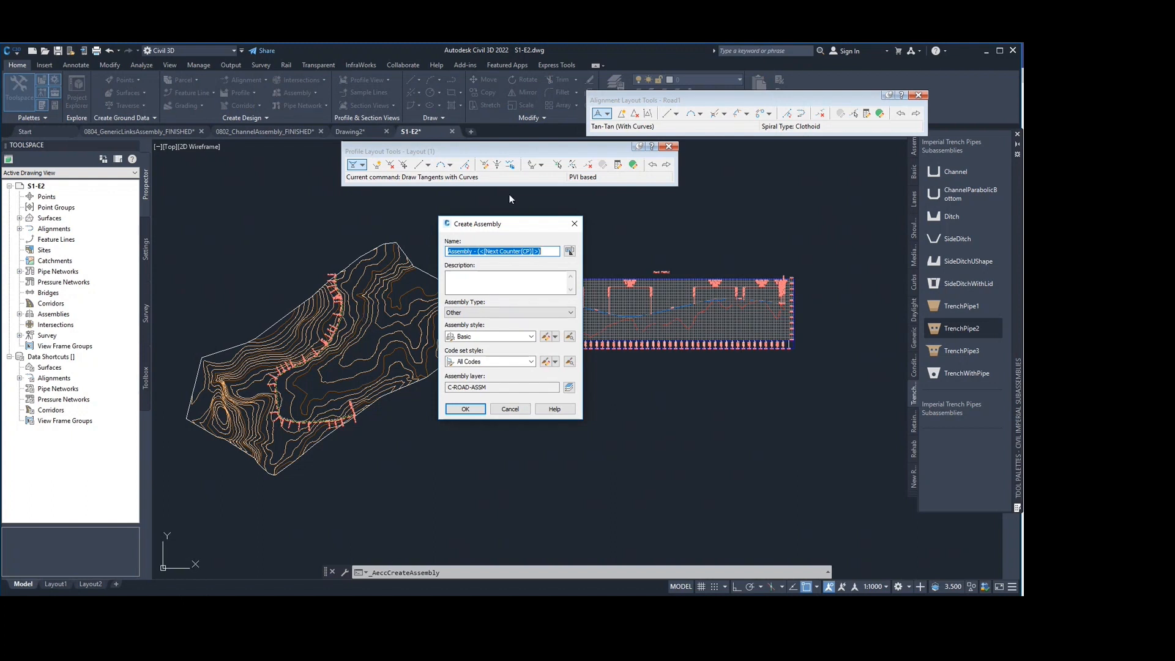
drag(545, 252, 489, 252)
click(465, 409)
middle_drag(535, 387, 447, 383)
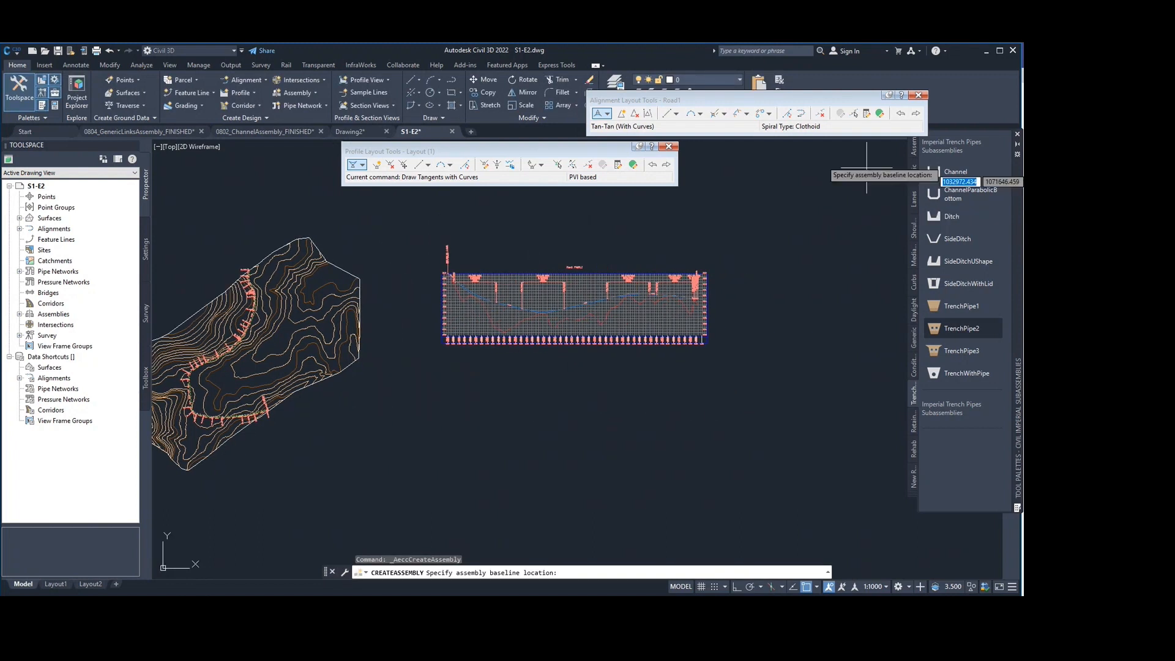
drag(861, 102, 783, 88)
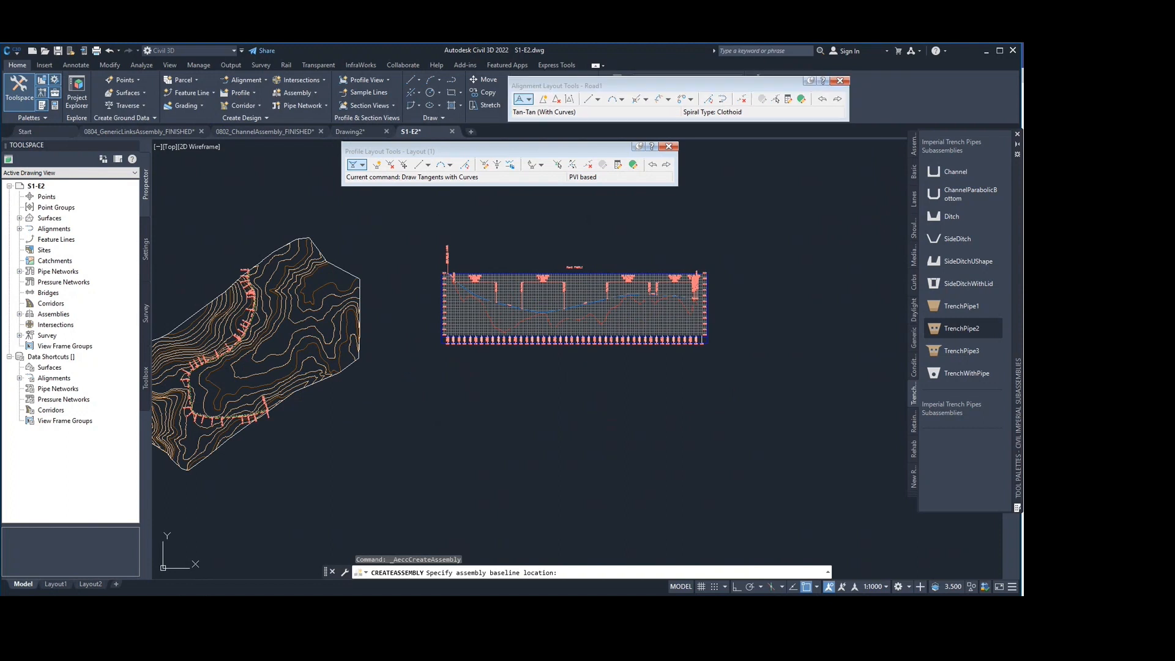
click(913, 145)
click(782, 214)
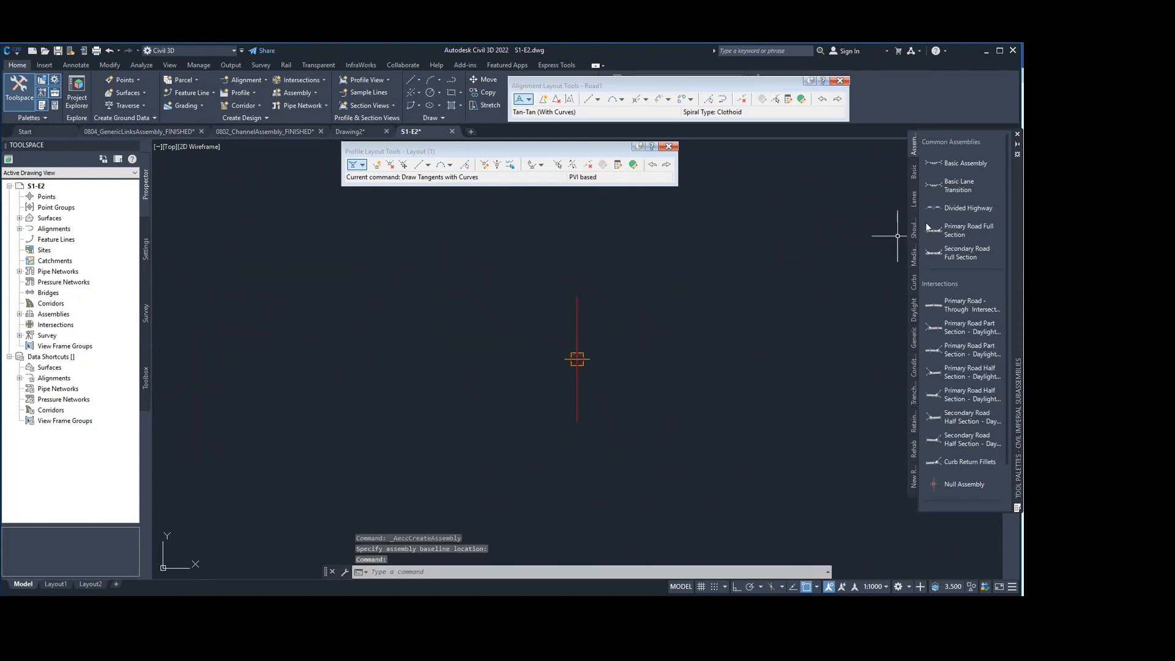
Insert the ready-made Divided Highway assembly northeast of the Road1 profile view, beside the existing assembly baseline
click(913, 172)
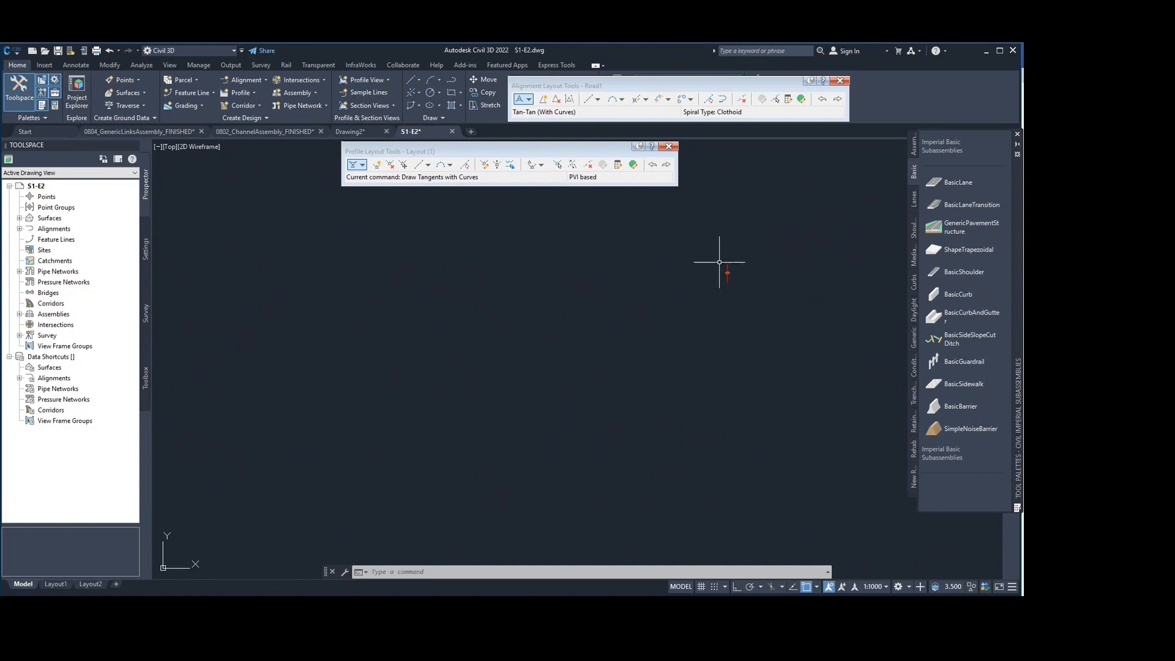
scroll(861, 300, down, 3)
middle_drag(862, 300, 775, 236)
key(Escape)
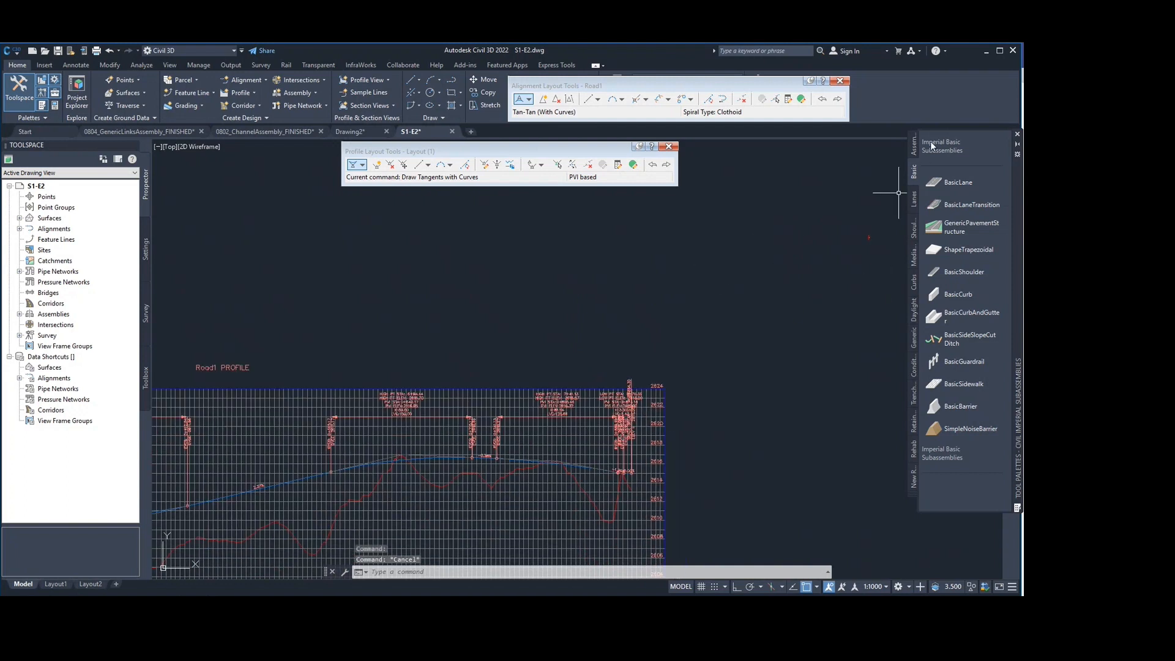
click(913, 149)
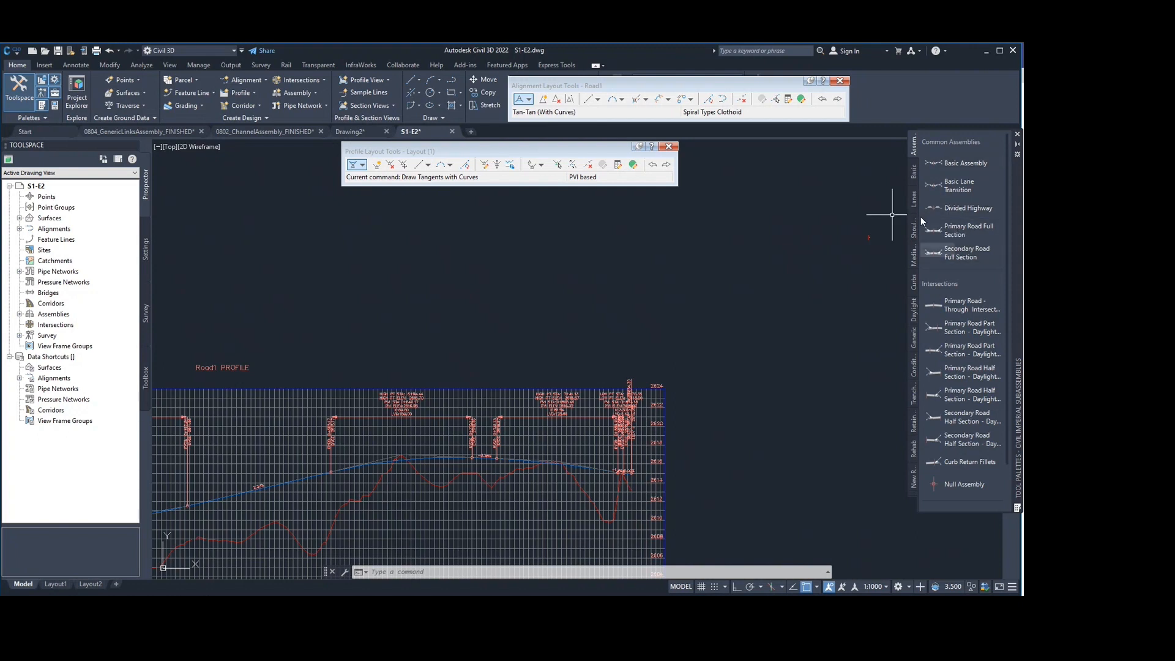
click(970, 210)
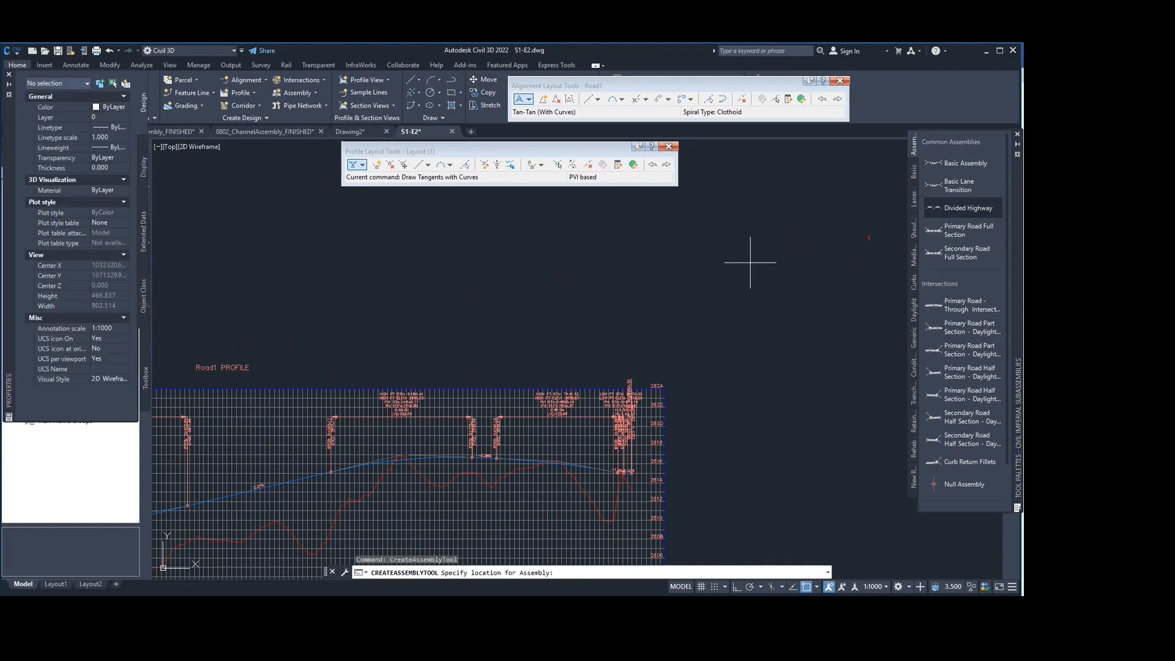
scroll(788, 257, up, 2)
scroll(788, 257, up, 2)
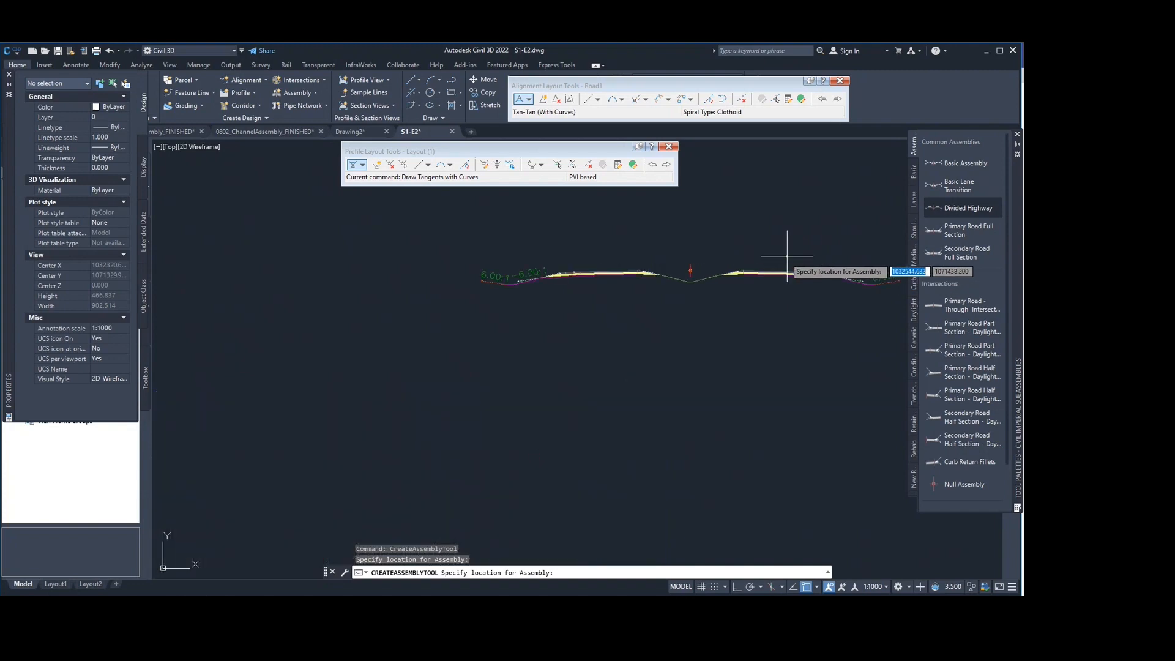
key(Escape)
scroll(759, 283, down, 5)
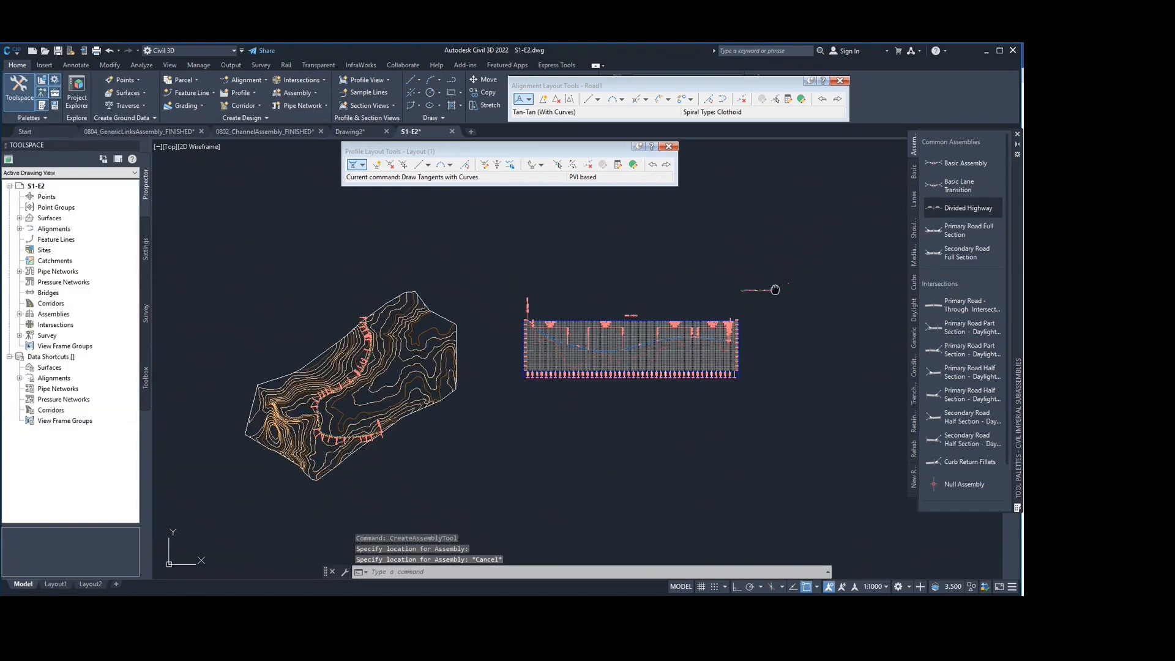
Examine the plan alignment, the design profile in the Road1 profile view, and the divided highway assembly
scroll(794, 281, up, 1)
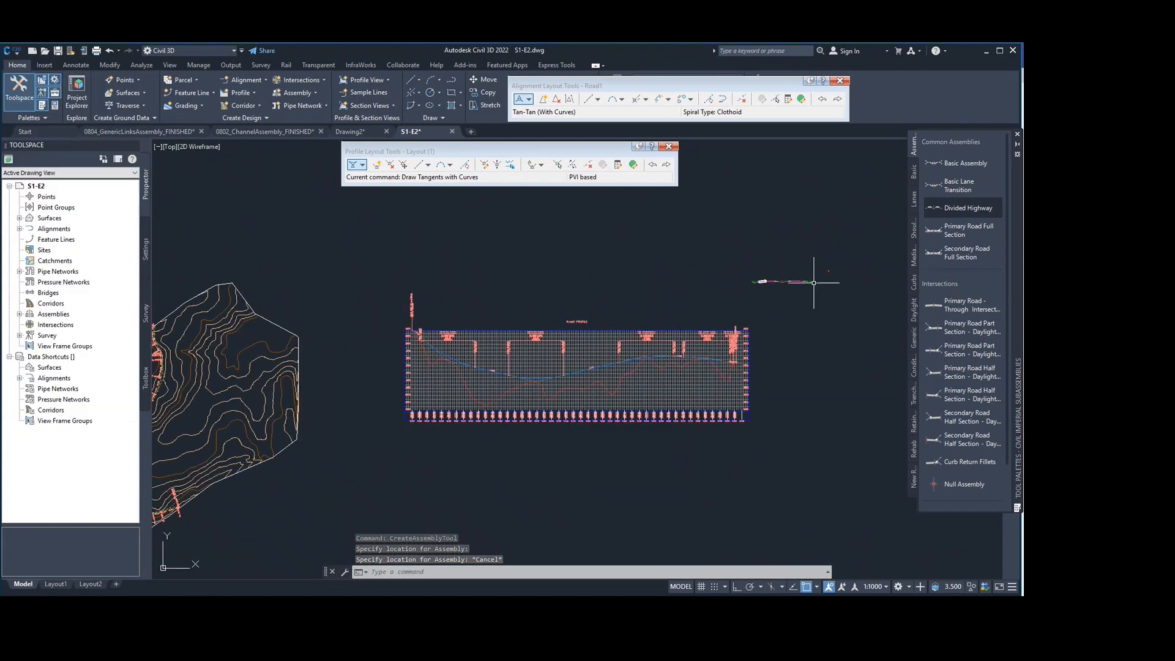
middle_drag(781, 281, 834, 258)
scroll(765, 269, down, 4)
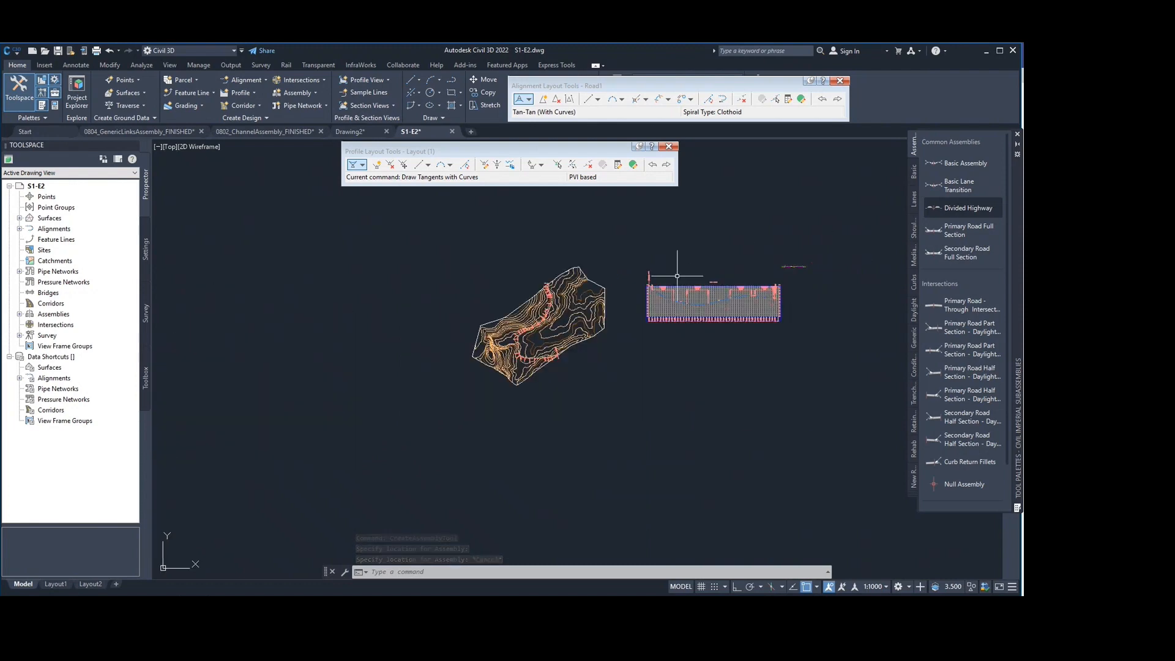
scroll(703, 275, up, 8)
scroll(739, 300, down, 6)
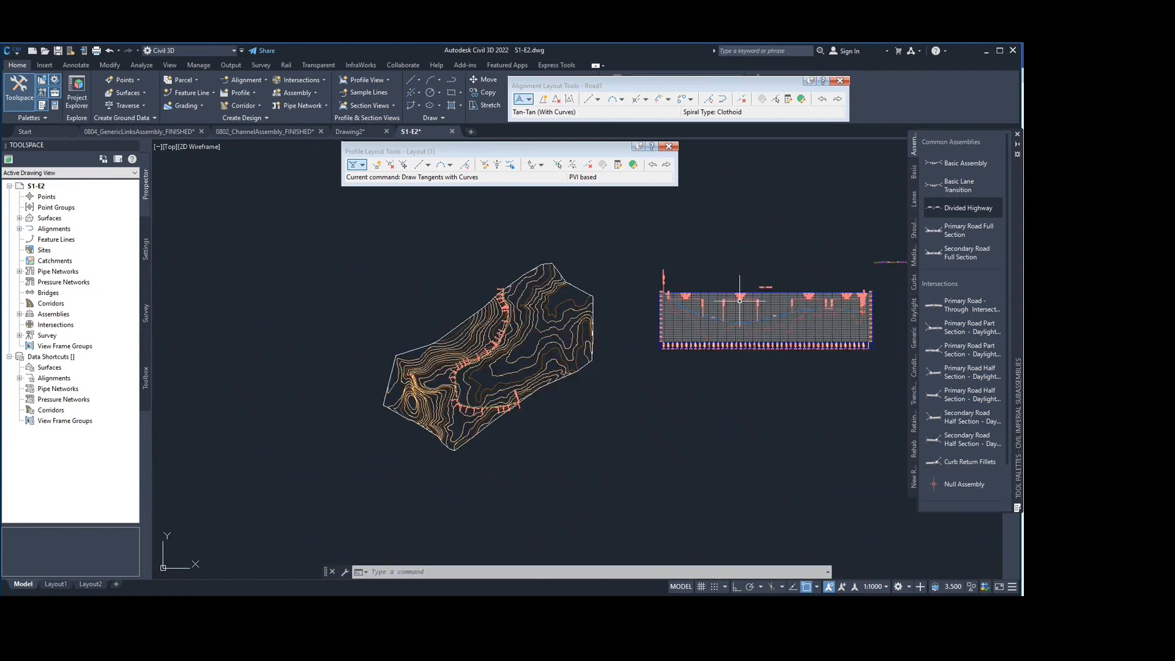
middle_drag(646, 308, 609, 308)
scroll(609, 308, up, 2)
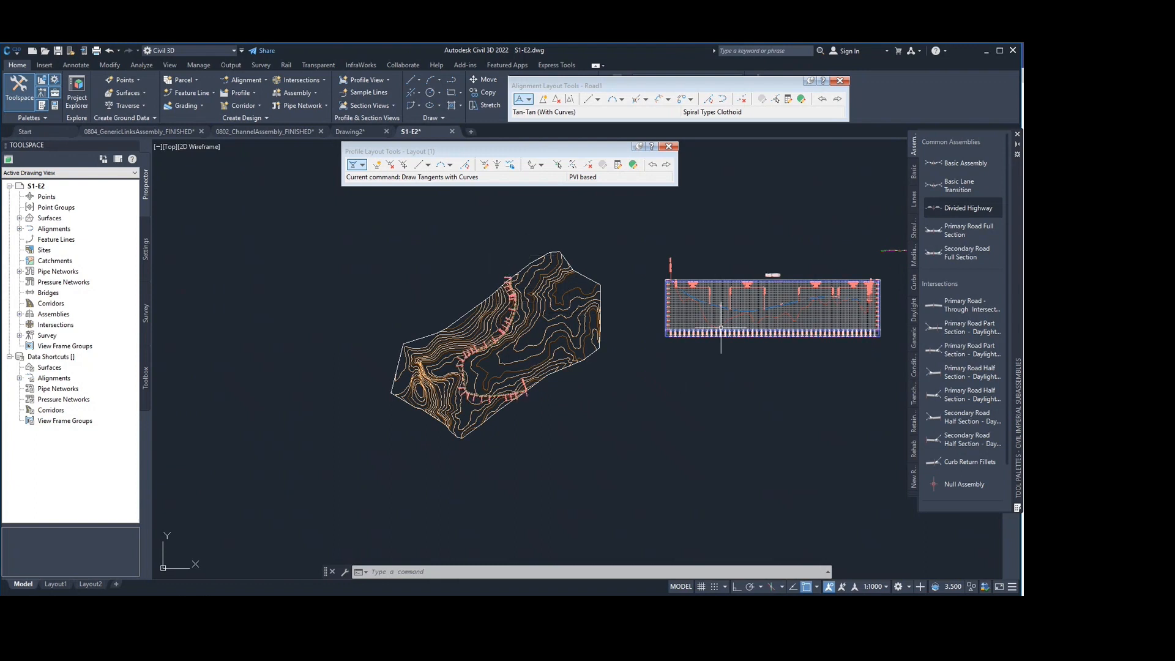
middle_drag(698, 315, 609, 326)
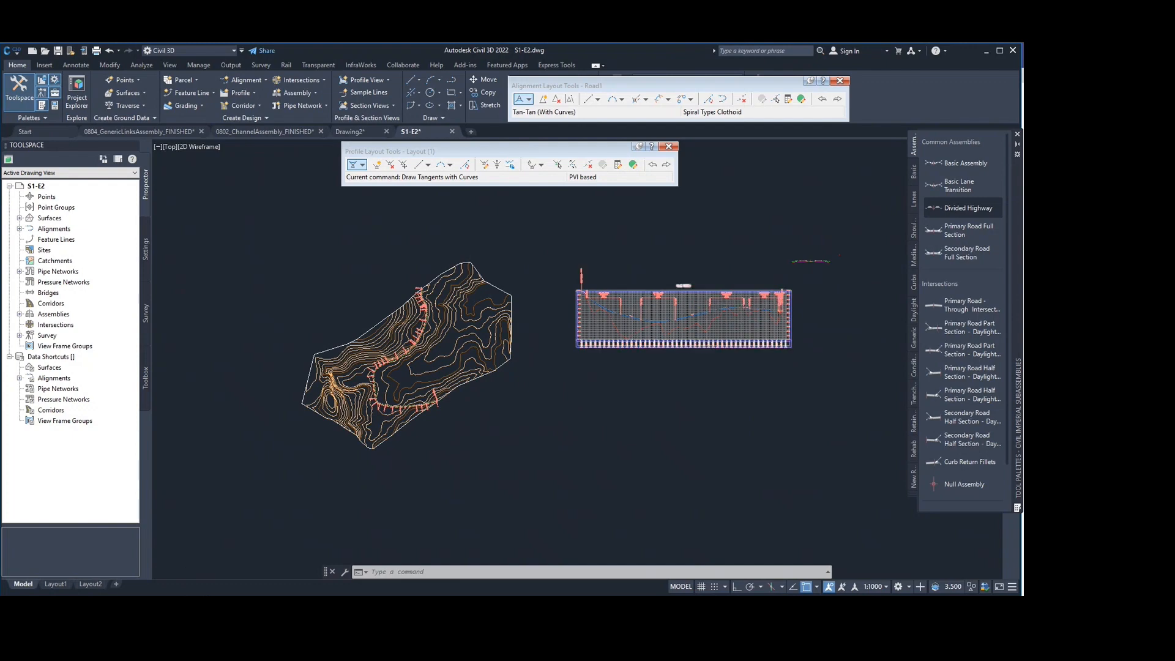
scroll(614, 322, up, 4)
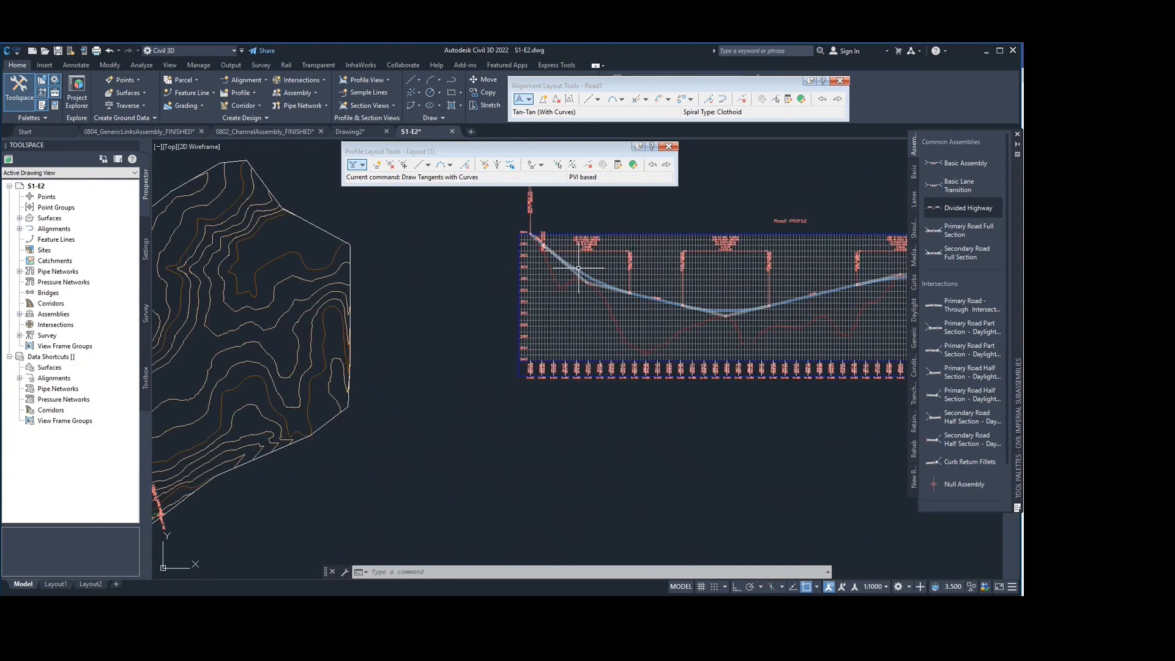
scroll(824, 304, down, 2)
mouse_move(824, 304)
middle_down()
mouse_move(569, 345)
mouse_move(592, 338)
middle_up()
middle_drag(763, 285, 749, 342)
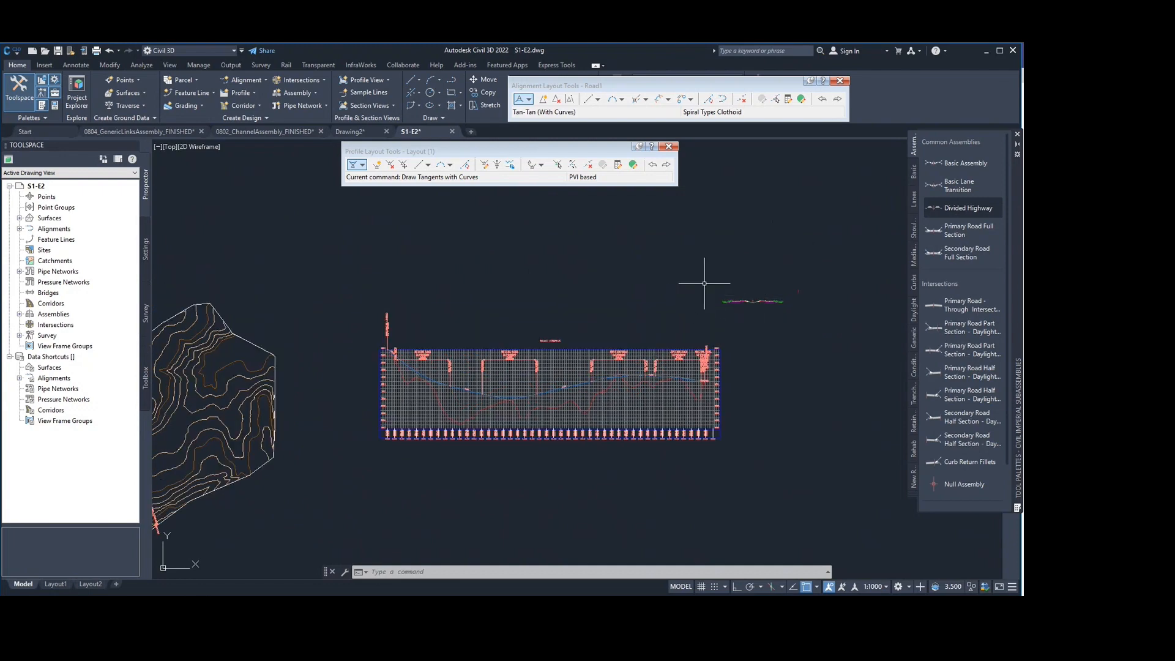
middle_drag(703, 281, 796, 256)
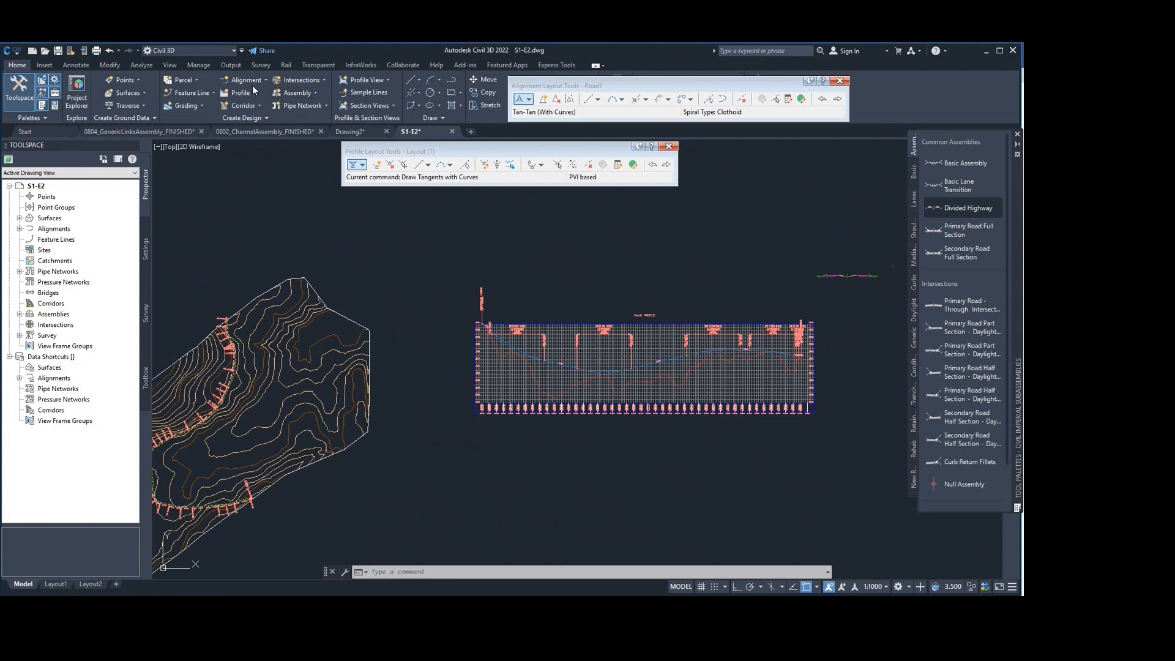
Start a new corridor named Corridor -1 with the Basic corridor style
click(259, 105)
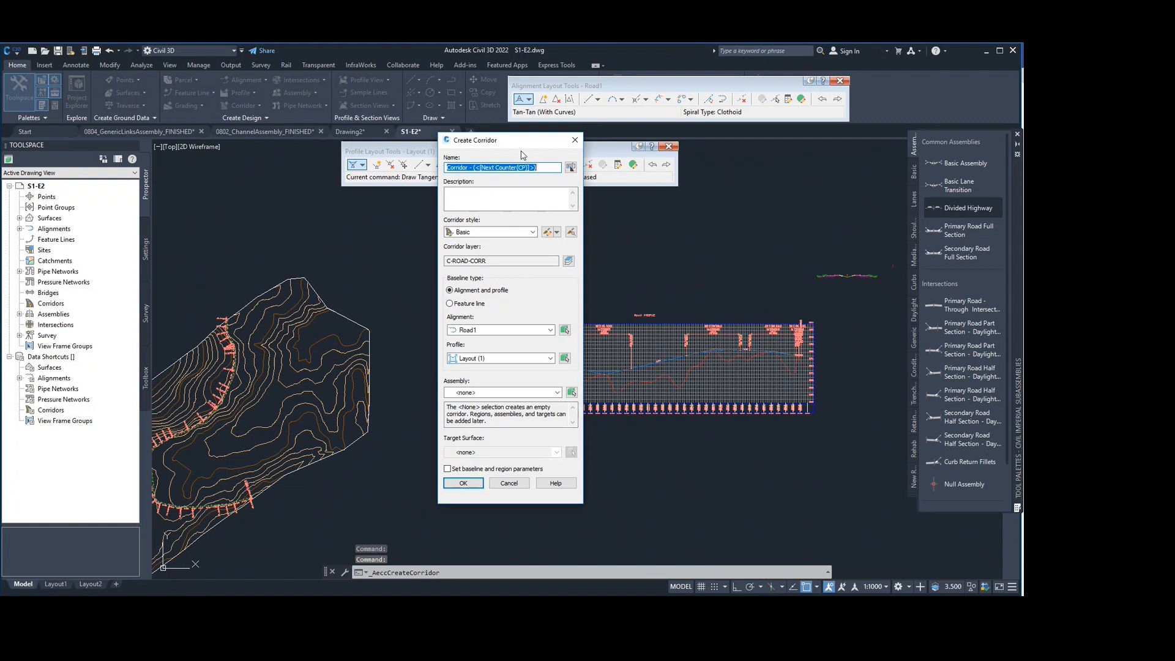
drag(518, 146, 445, 153)
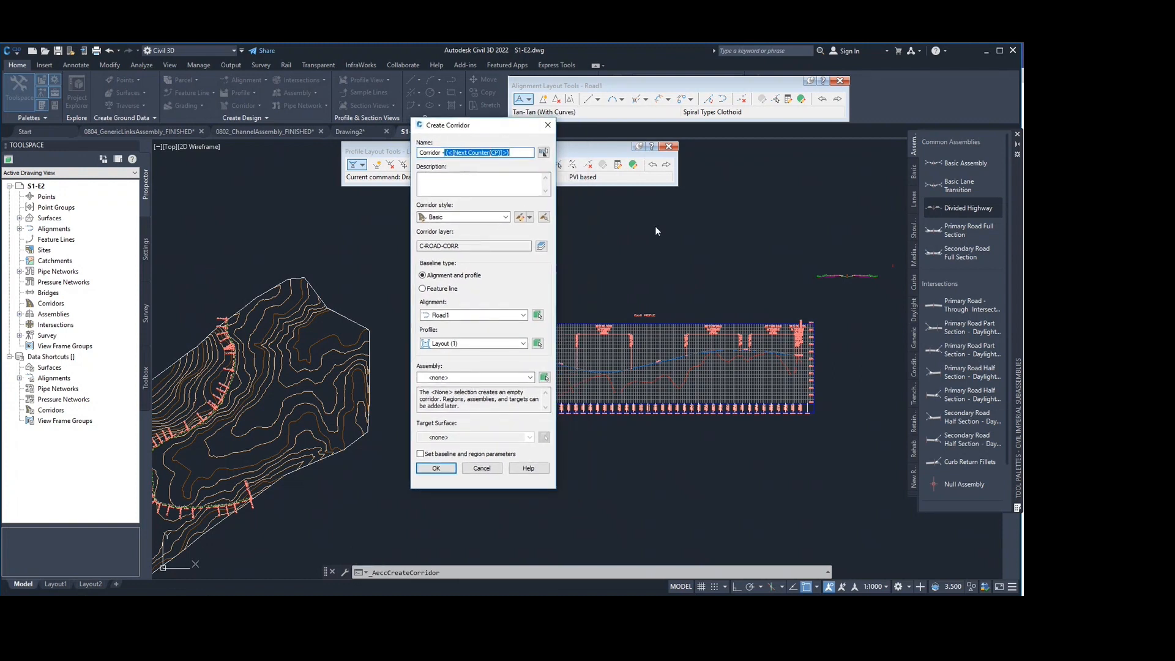
text(1)
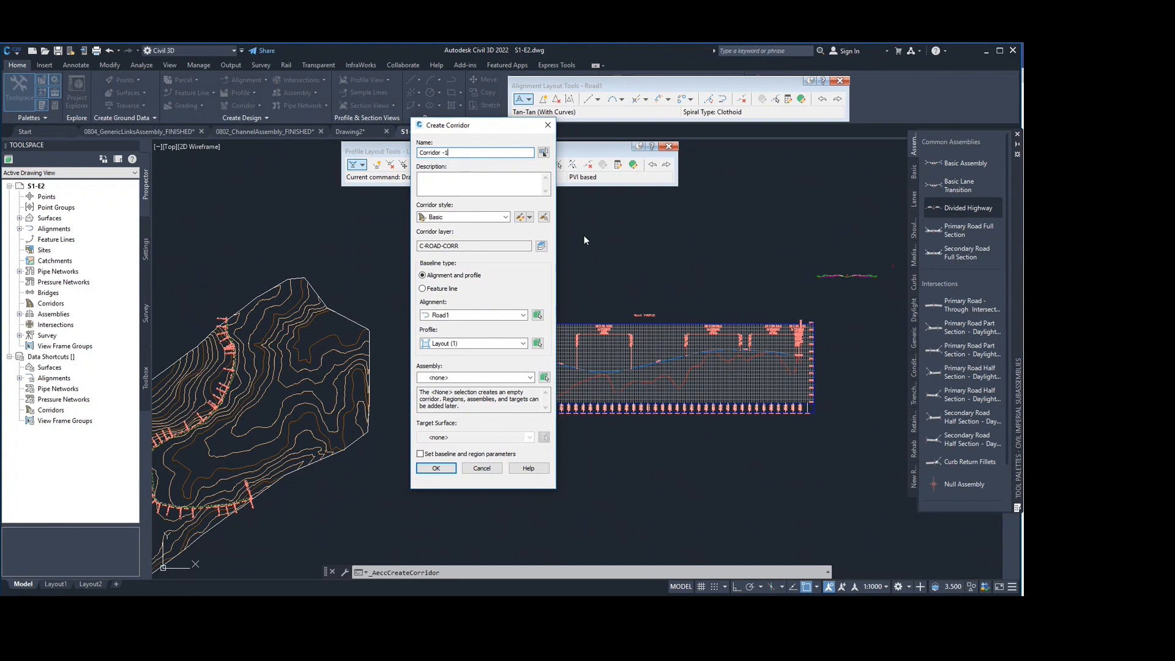
click(506, 218)
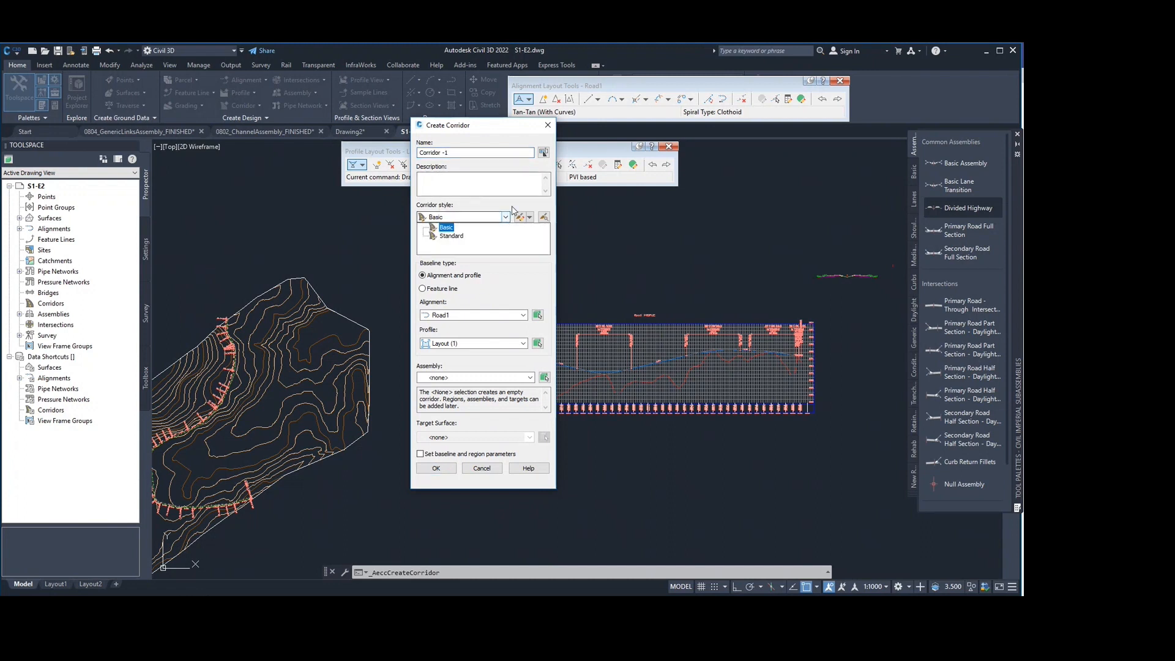
click(459, 229)
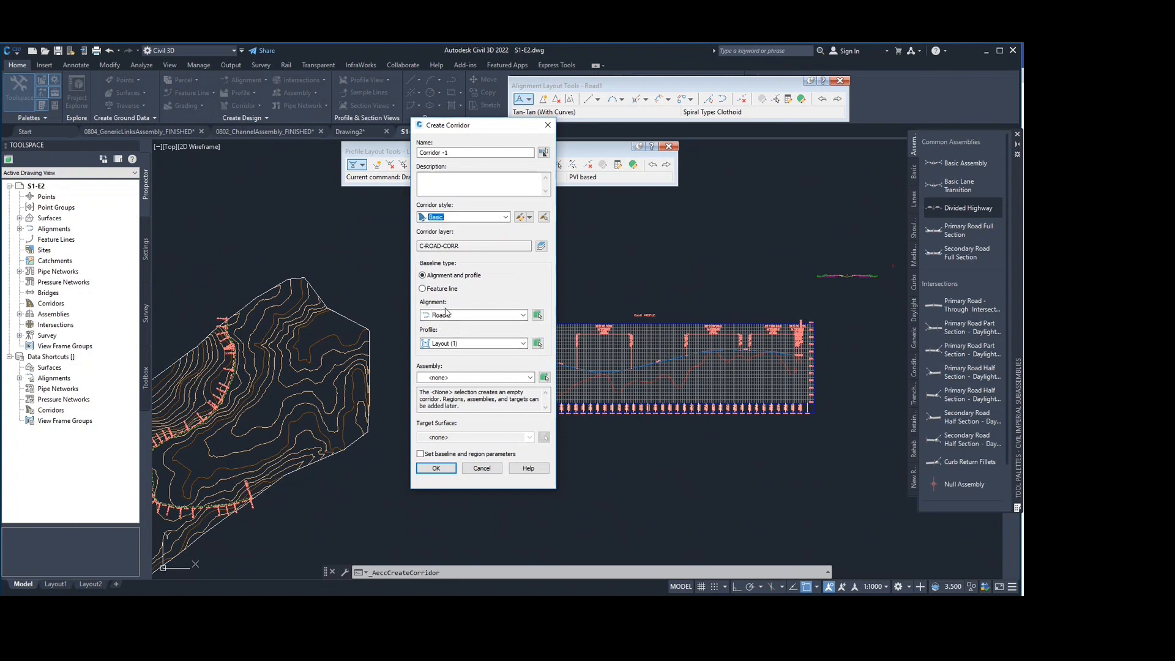
Base the corridor on an alignment and profile, using the Road1 alignment and the Layout (1) design profile
click(523, 314)
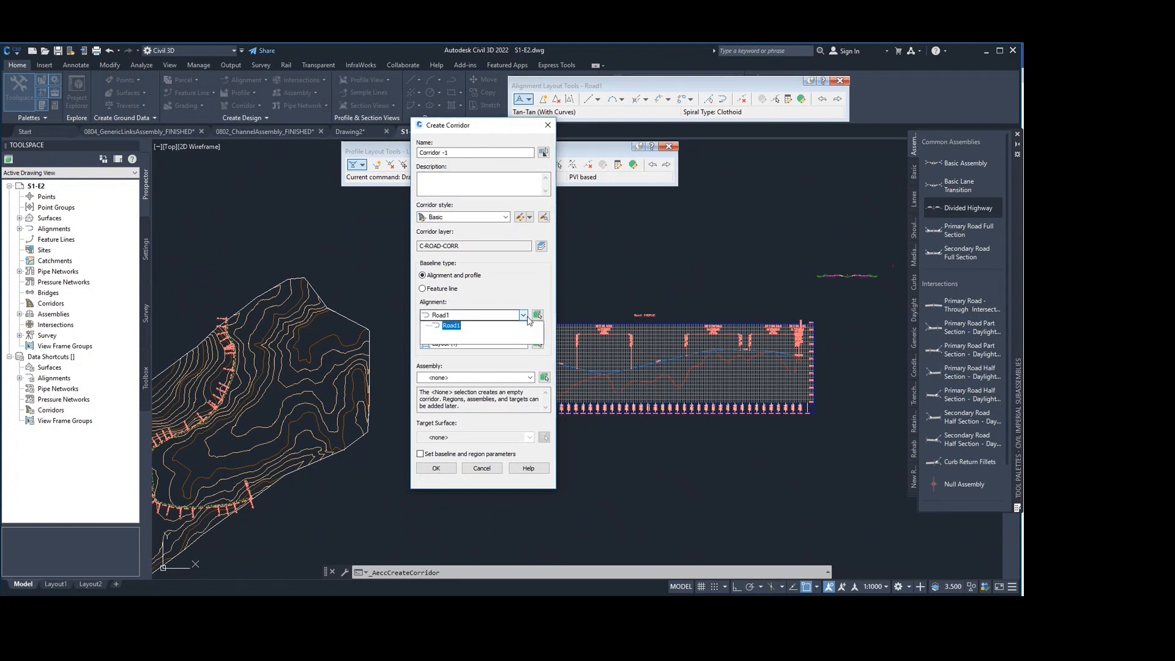
click(520, 323)
click(422, 288)
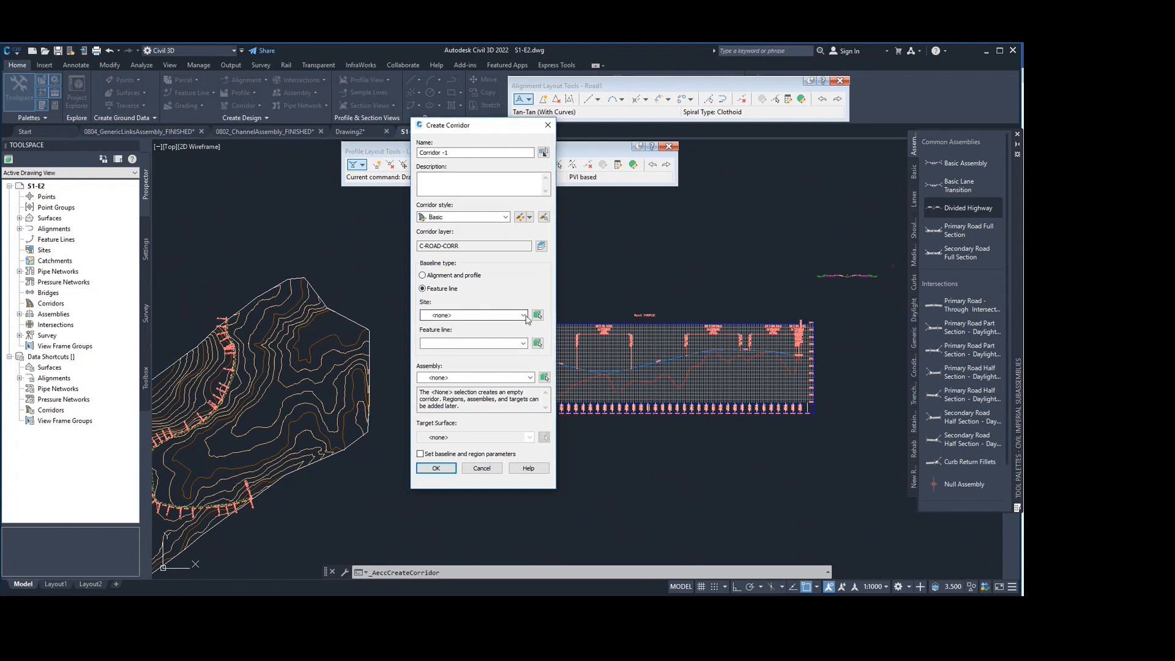
click(524, 315)
click(460, 276)
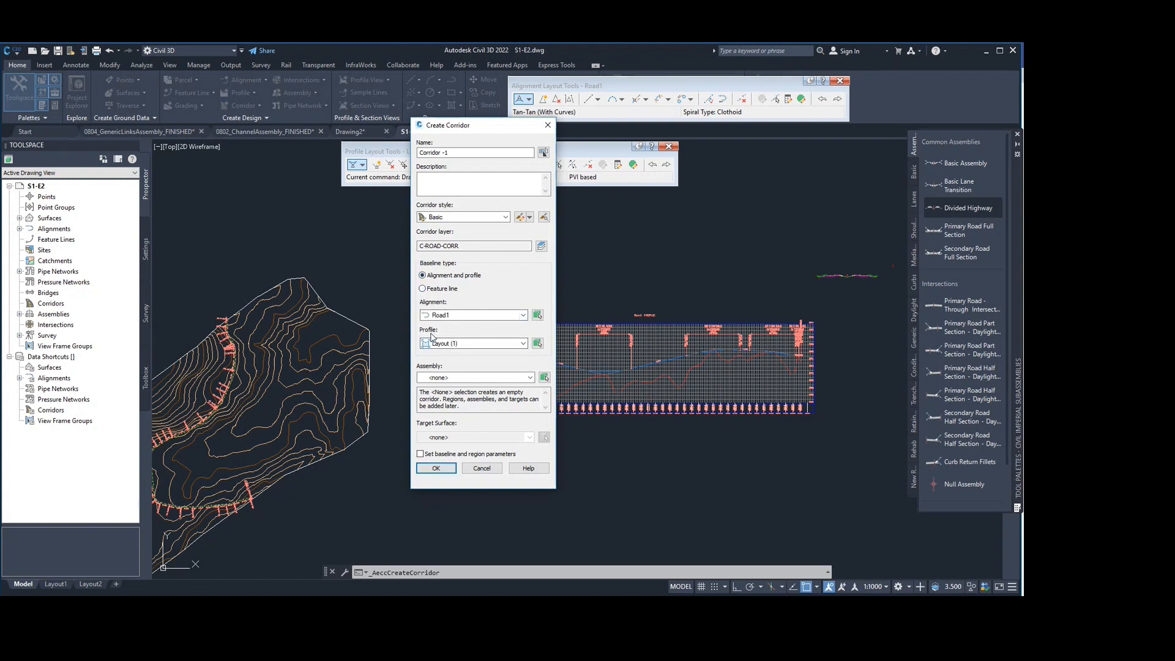
click(523, 343)
click(513, 326)
click(525, 344)
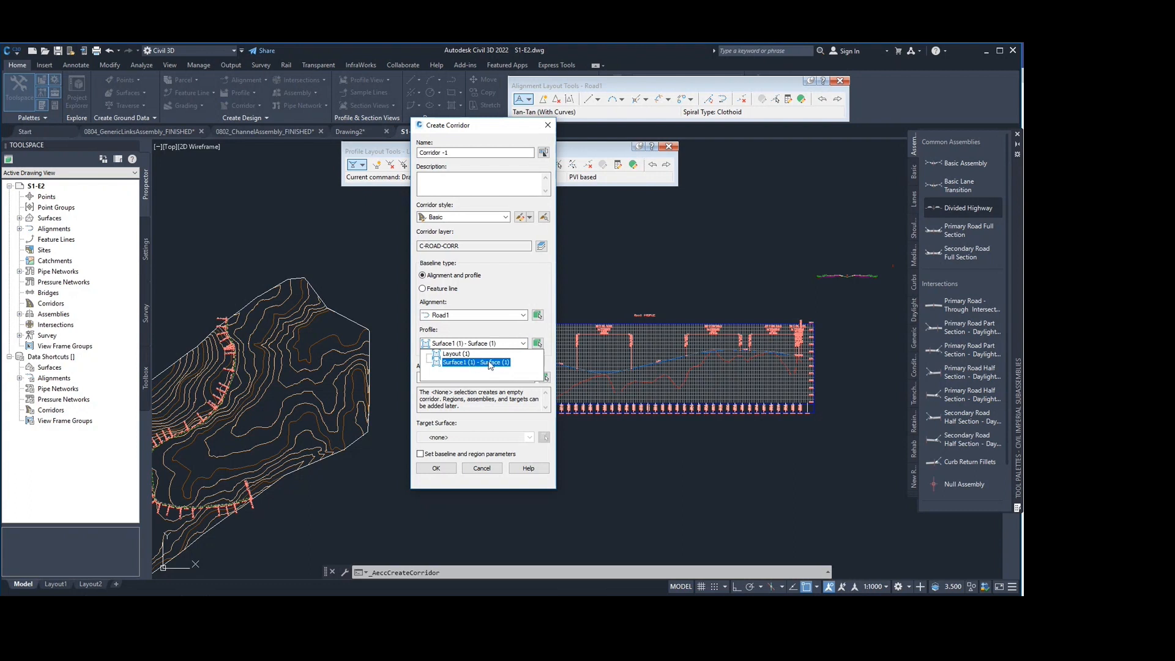
click(457, 353)
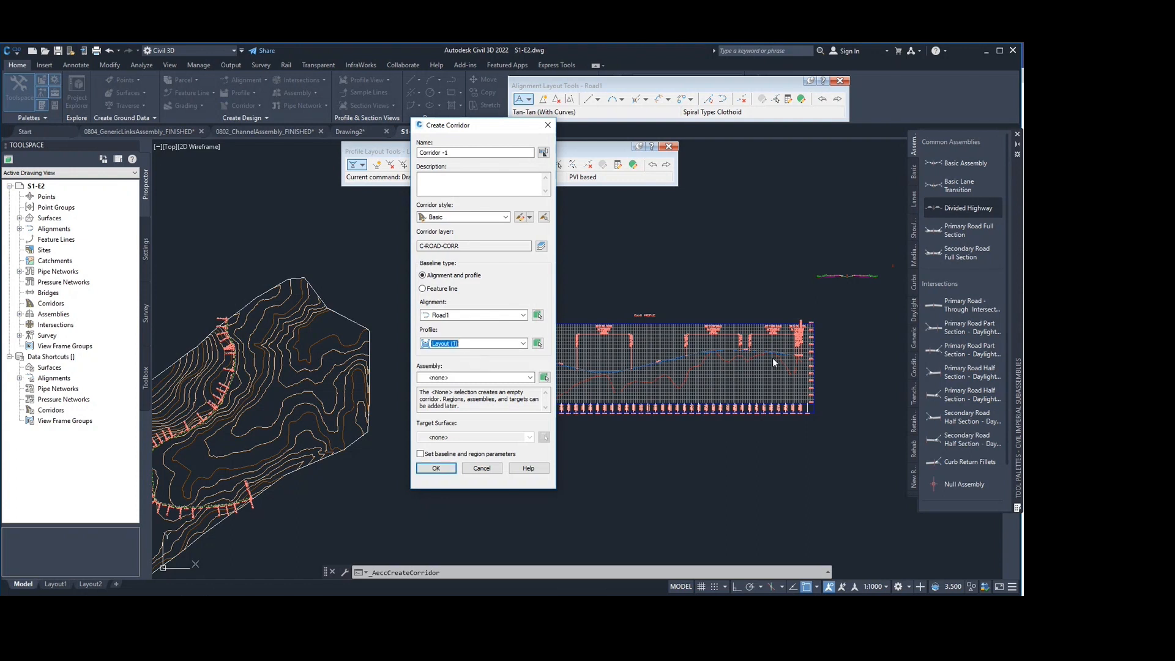
Assign the Divided Highway assembly to the corridor and set Surface1 (1) as its target surface
click(530, 378)
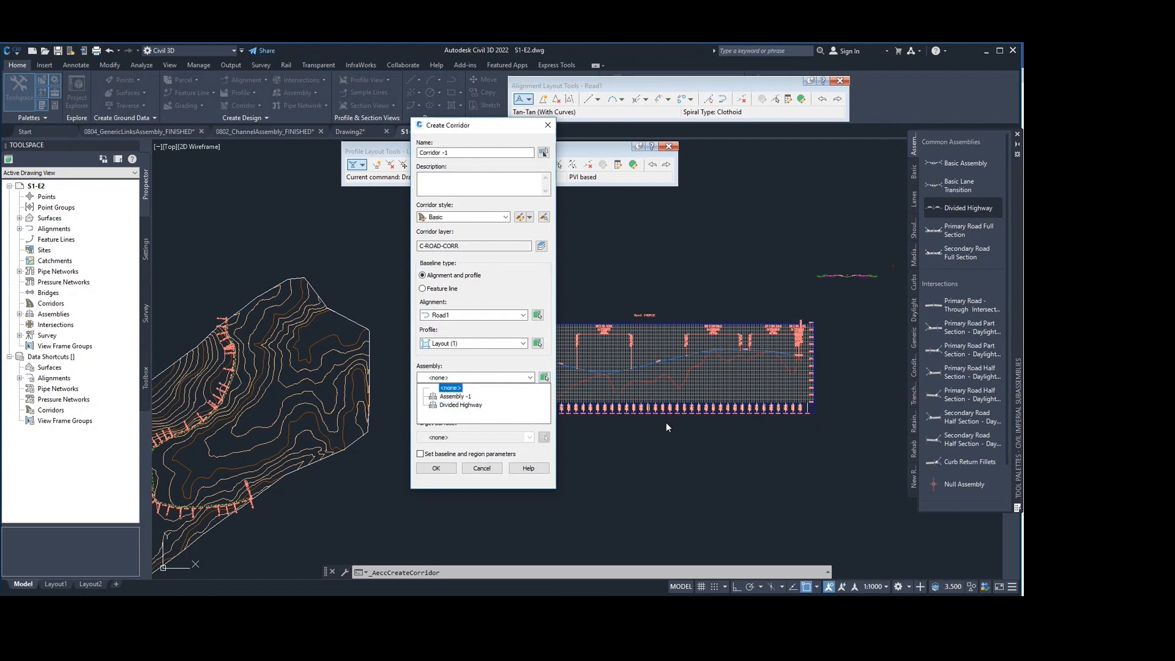
click(459, 405)
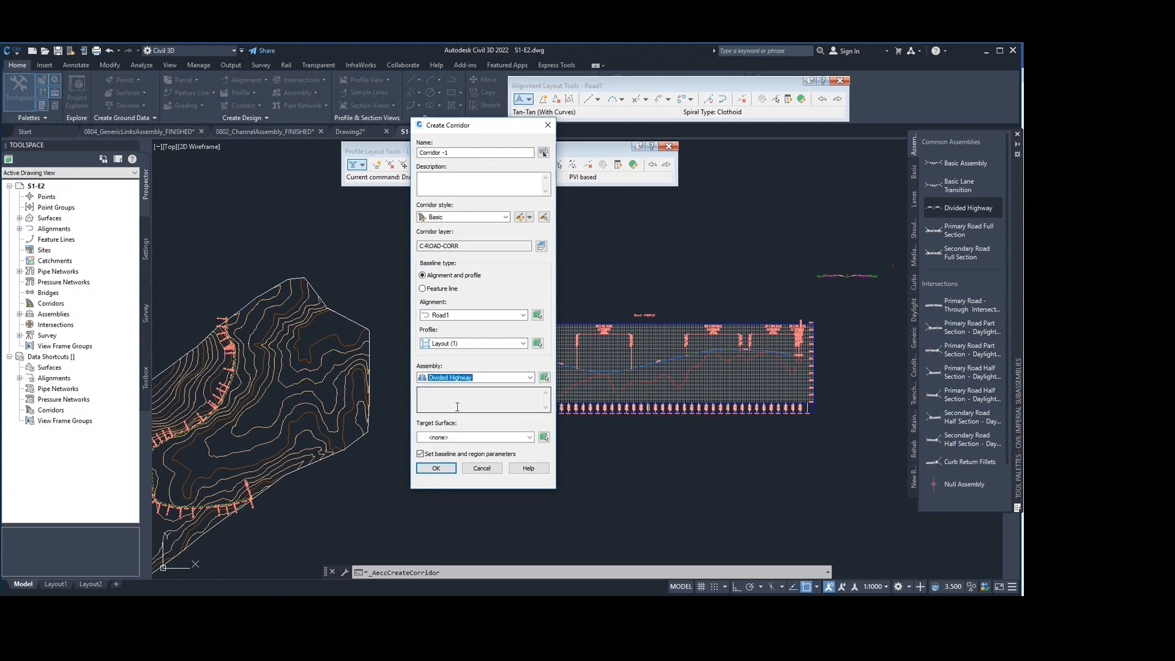
click(530, 437)
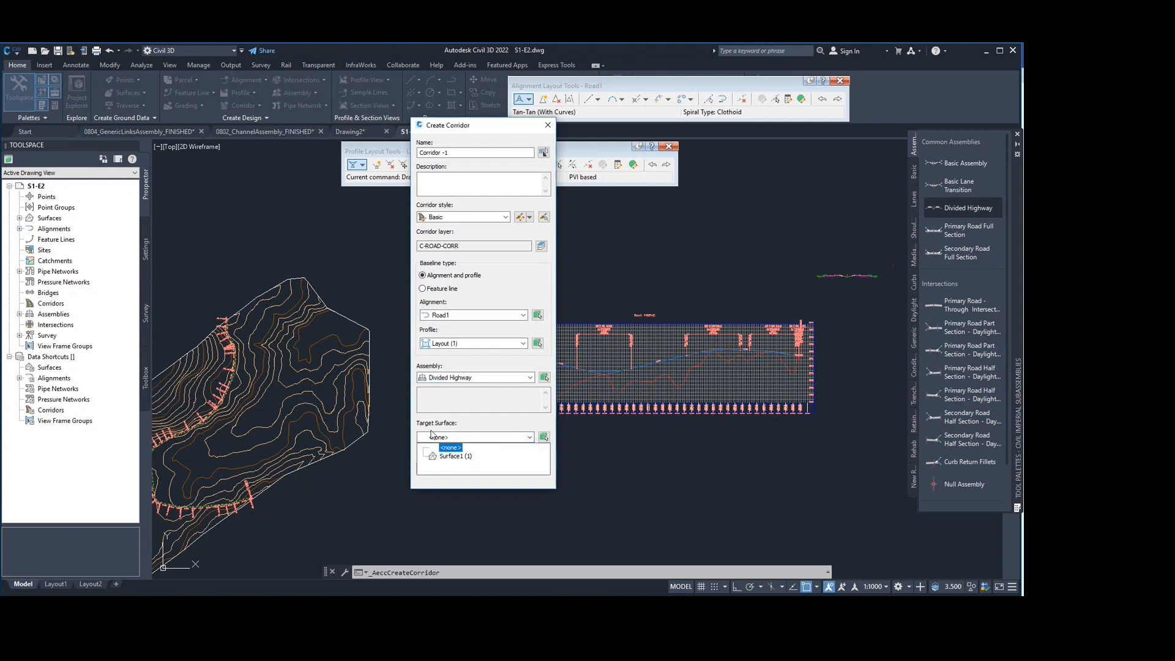
click(450, 457)
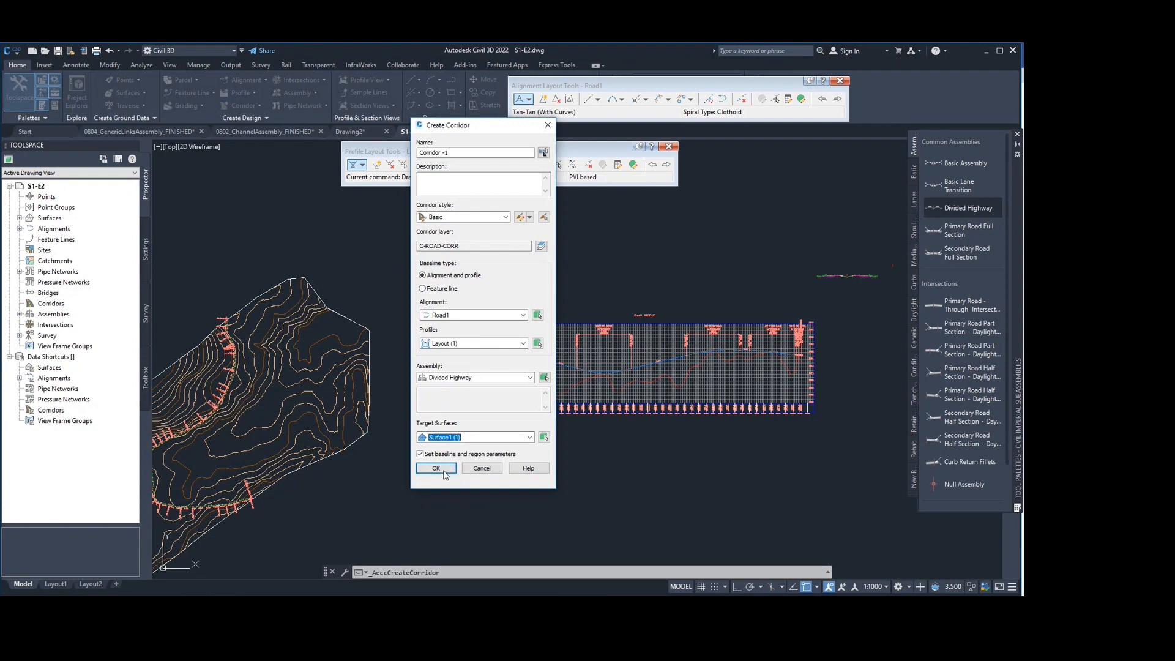
Create the corridor with the default baseline and region parameters, rebuild it, and dismiss the event log
click(443, 471)
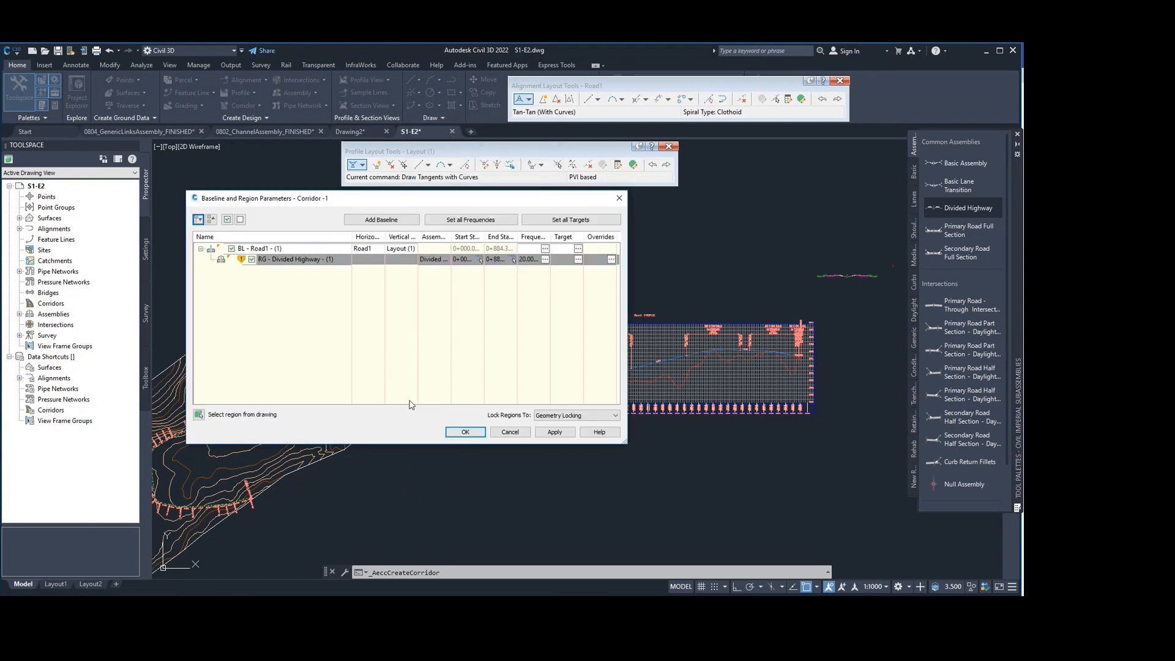
click(465, 432)
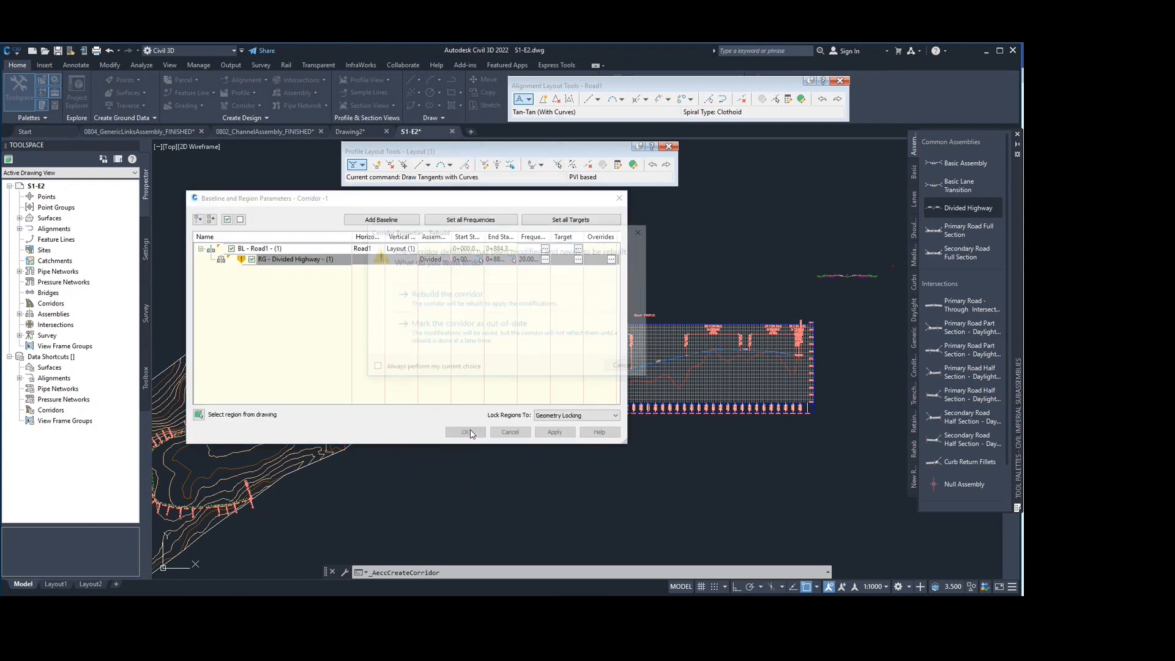
click(495, 301)
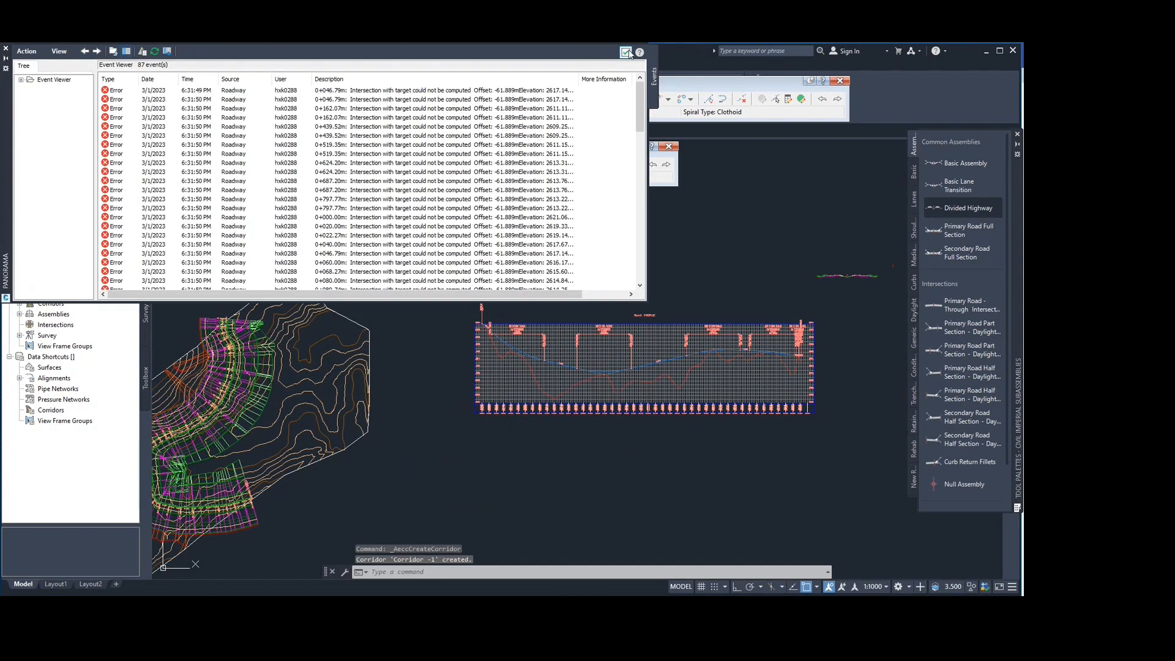
click(624, 53)
Select the new corridor and examine its extent on the contour surface alongside the profile view and assembly
middle_drag(333, 302, 531, 241)
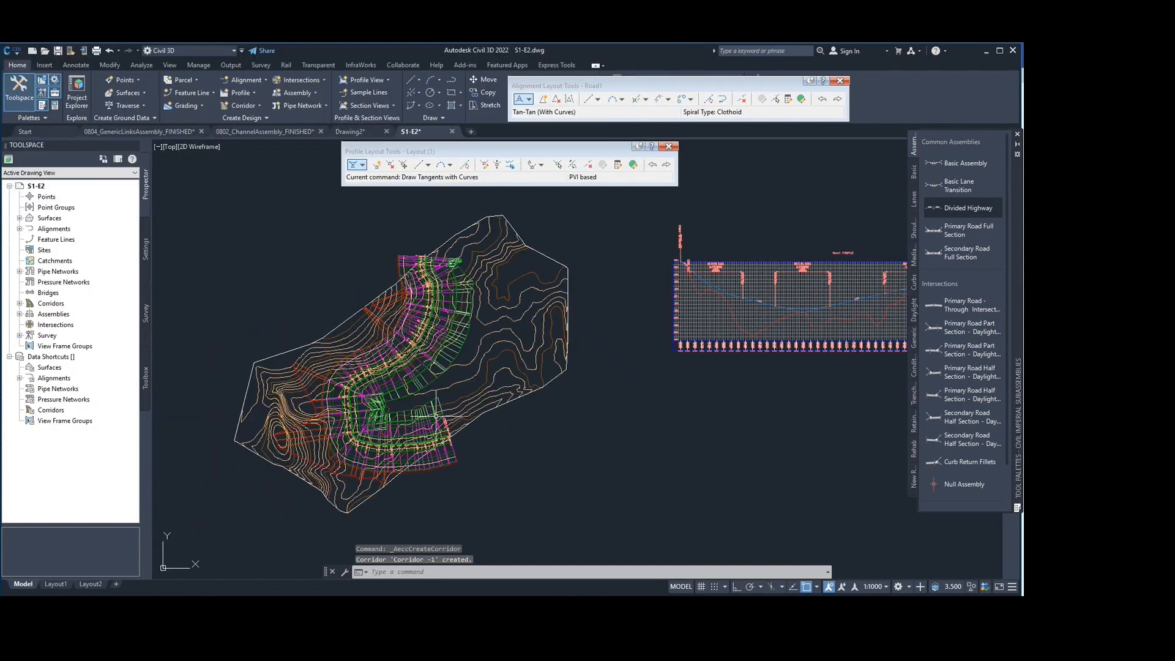
scroll(441, 259, up, 5)
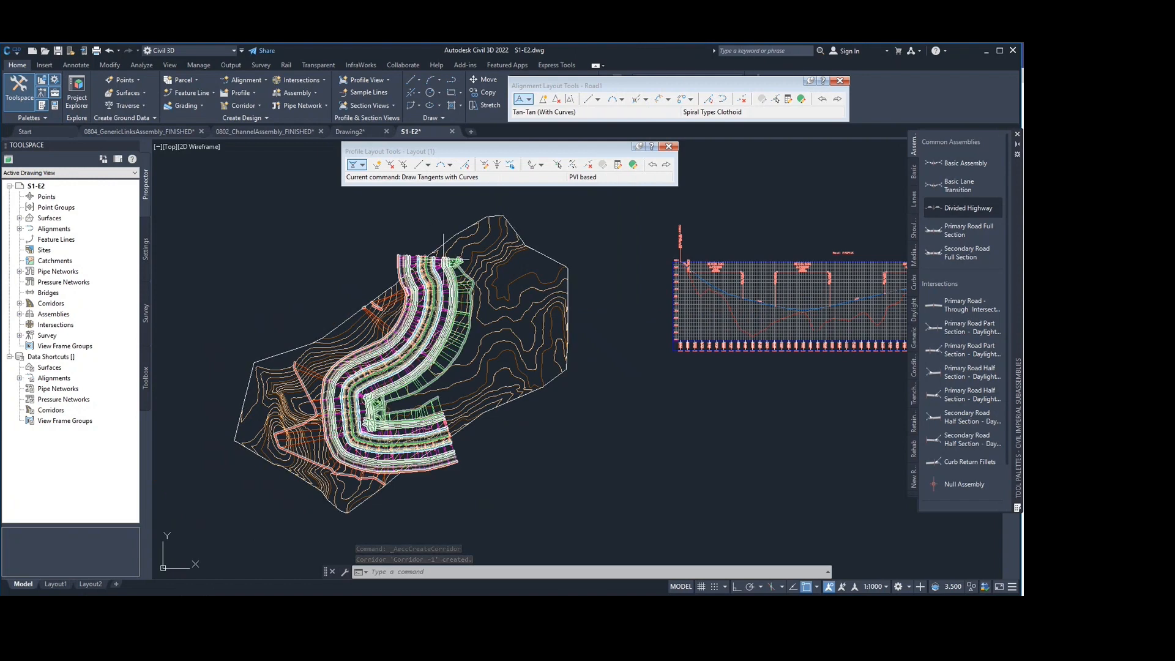
scroll(441, 260, down, 5)
click(451, 296)
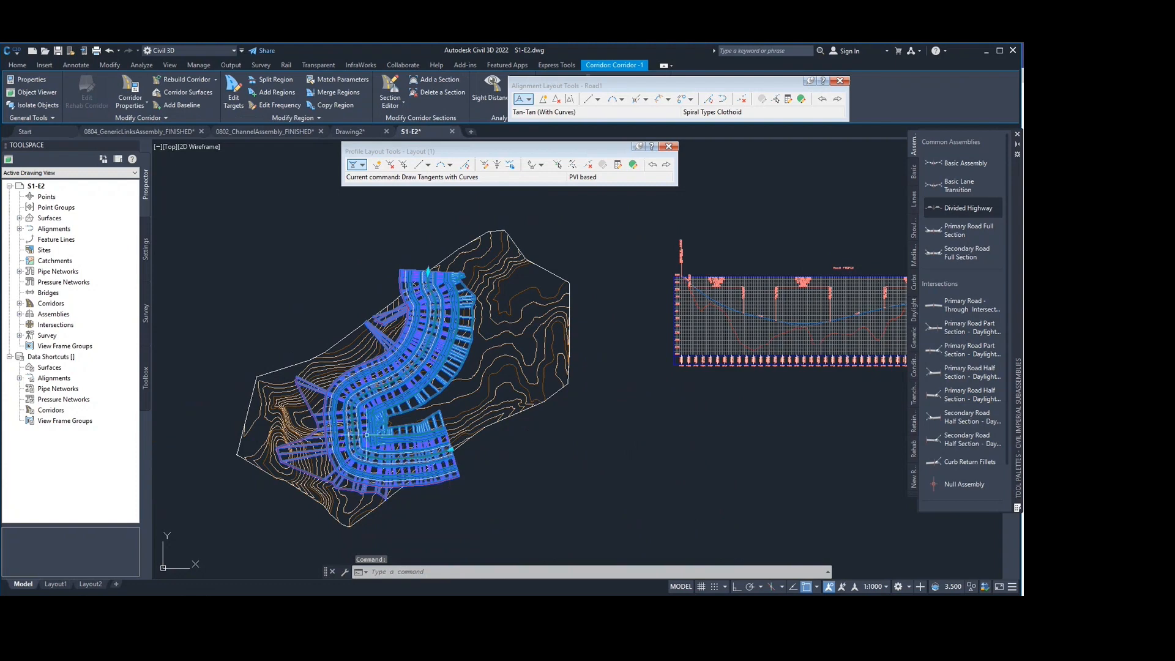
mouse_move(437, 293)
middle_down()
mouse_move(533, 291)
mouse_move(527, 304)
middle_up()
scroll(546, 344, down, 2)
middle_drag(812, 299, 674, 309)
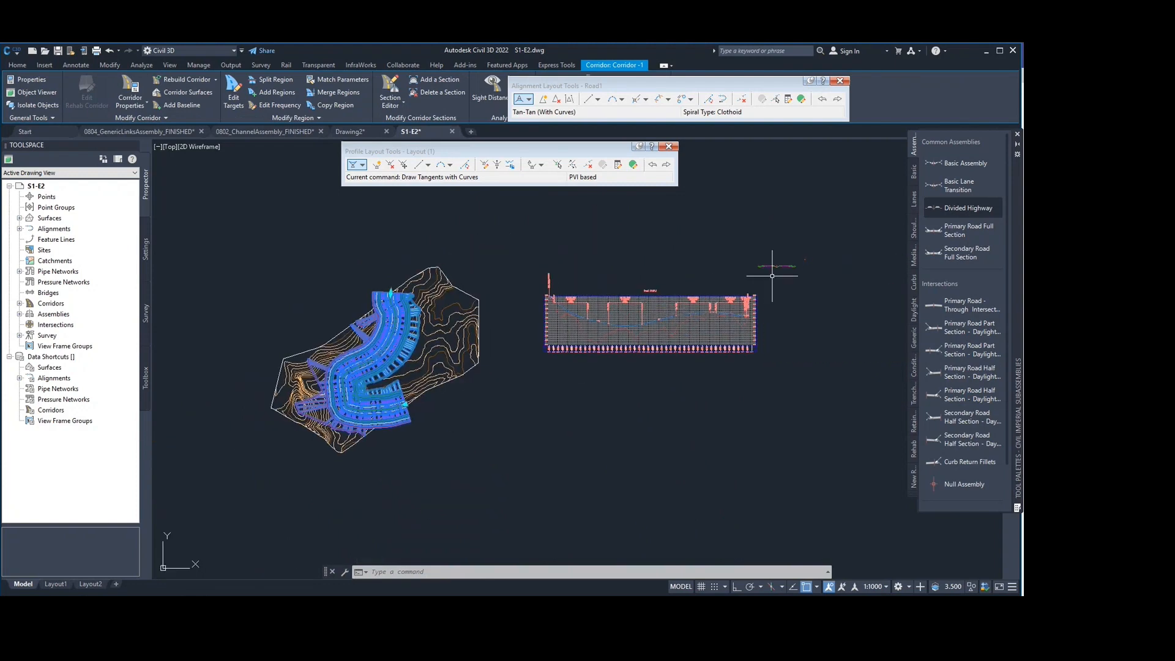
Examine the divided highway assembly's cross-section, the design profile against the ground line, and the corridor's bends and daylight limits
scroll(783, 263, up, 10)
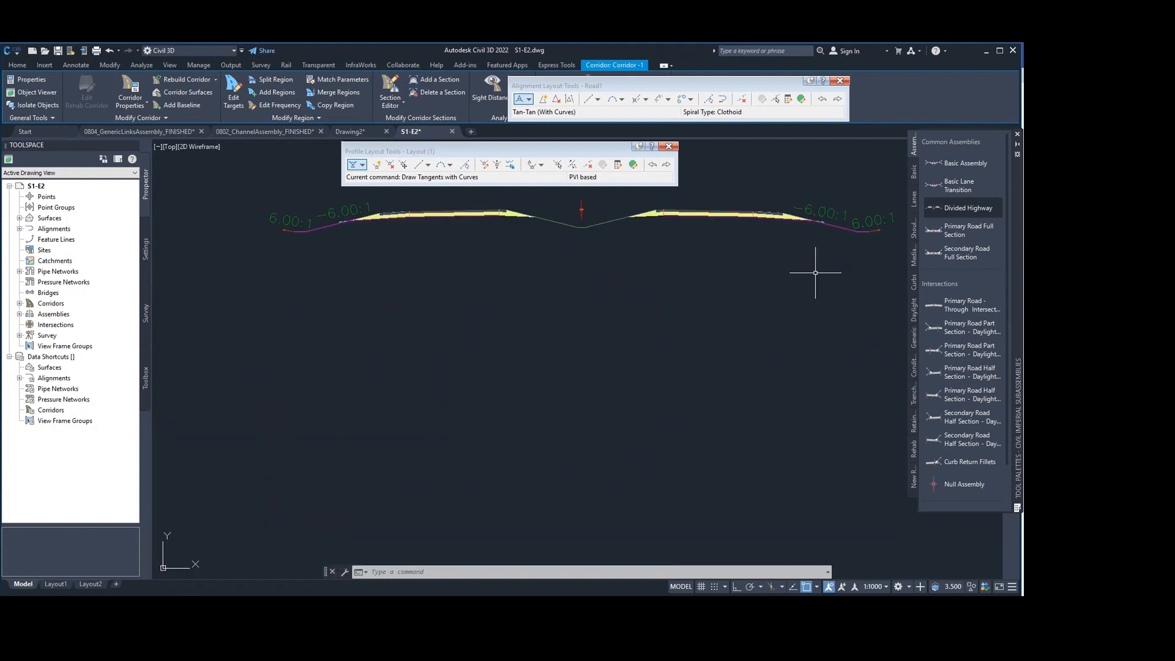
middle_drag(815, 272, 867, 400)
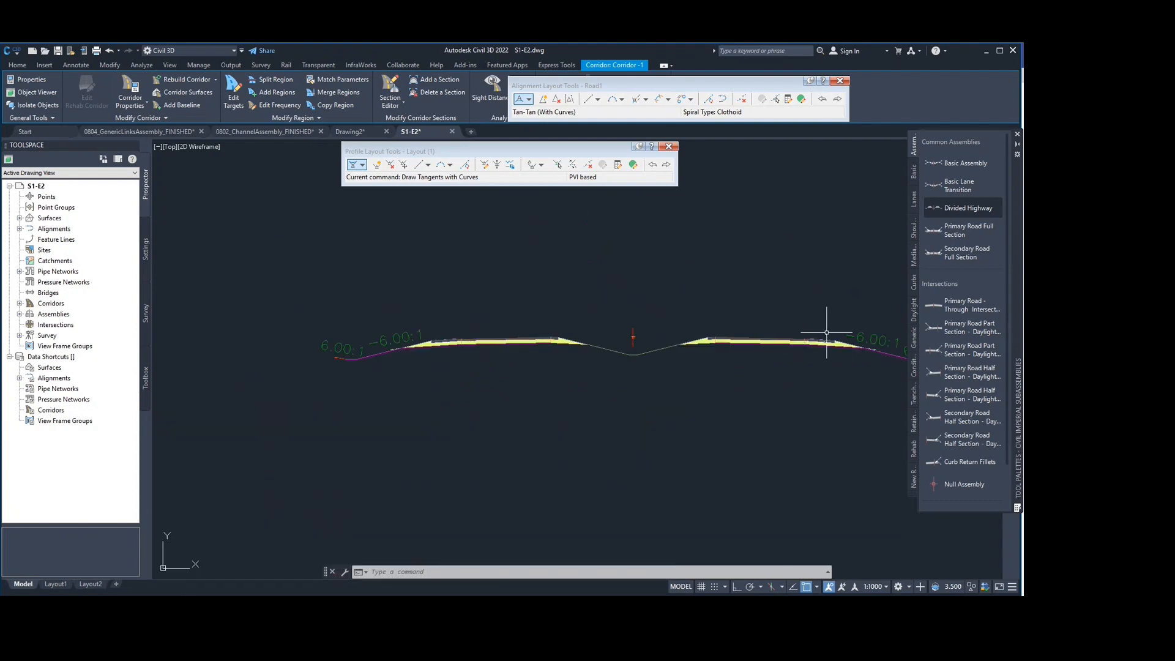
scroll(826, 332, down, 8)
middle_drag(679, 340, 697, 286)
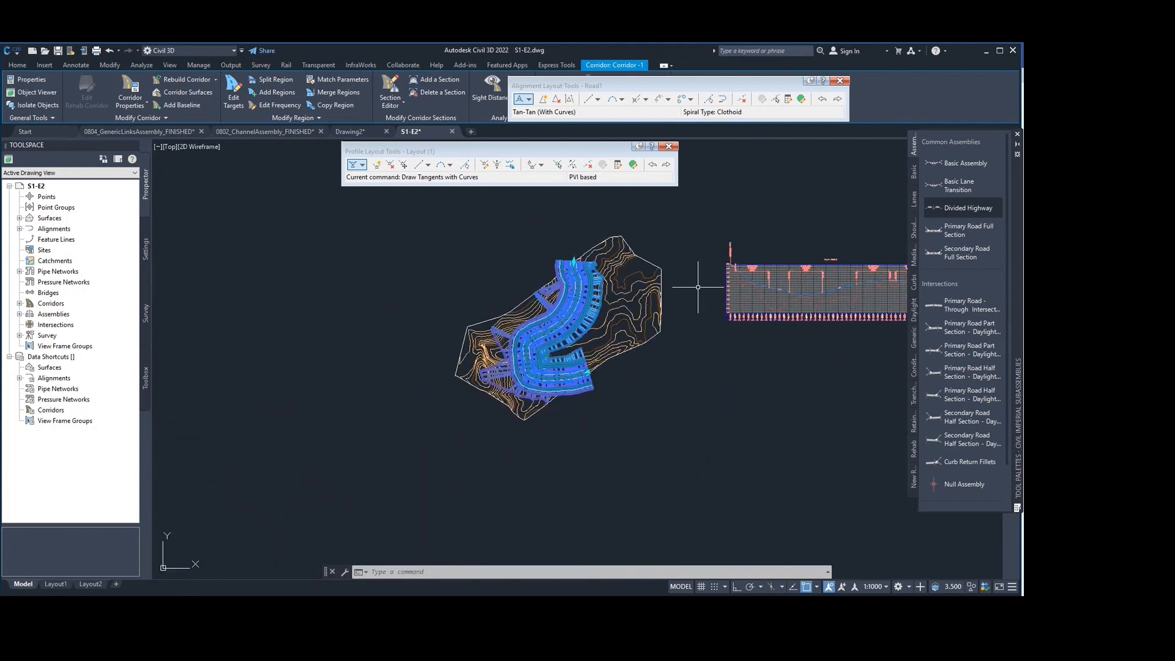
scroll(576, 373, up, 4)
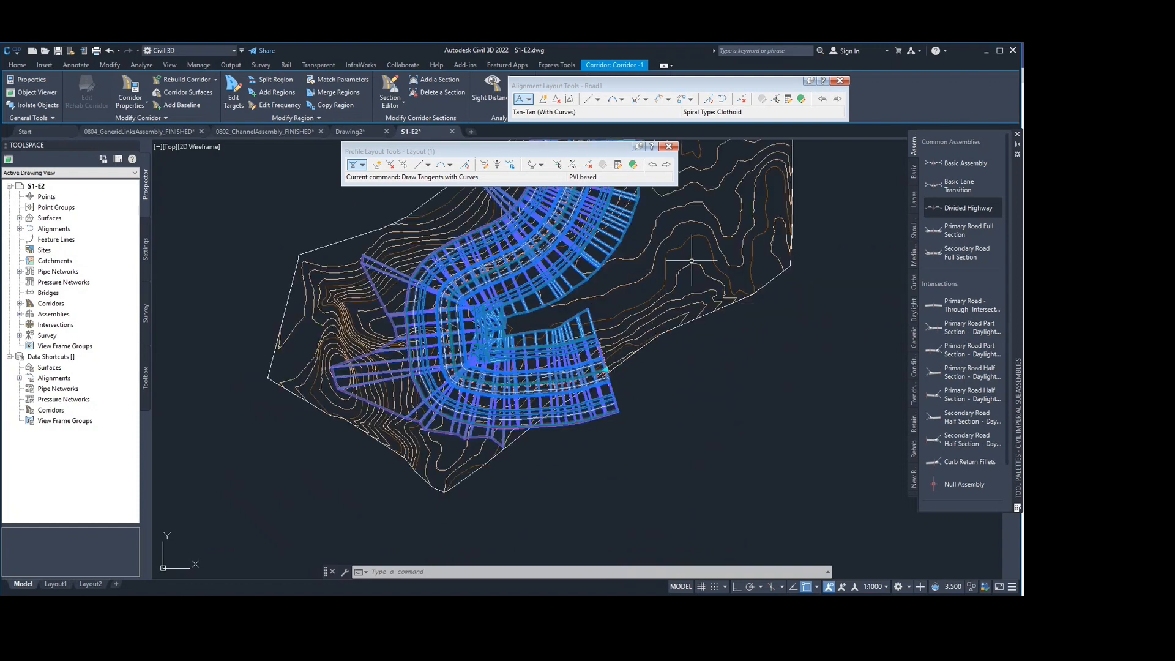
scroll(692, 260, down, 4)
middle_drag(627, 349, 623, 373)
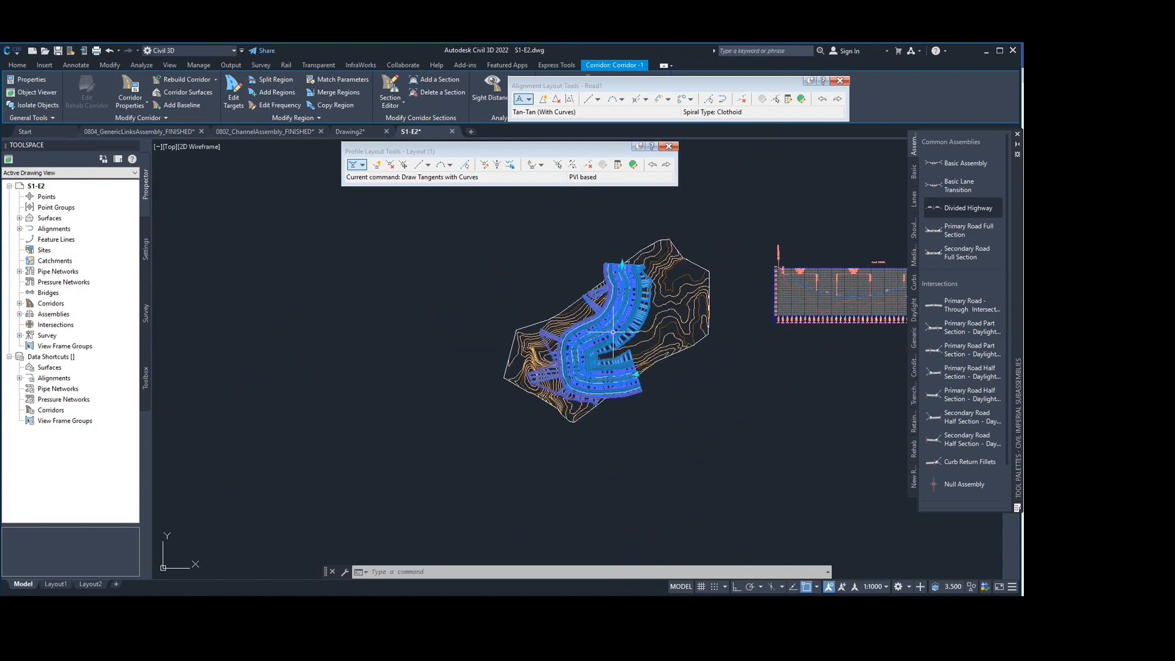
scroll(651, 288, up, 6)
mouse_move(676, 294)
middle_down()
mouse_move(576, 312)
mouse_move(478, 309)
middle_up()
scroll(736, 385, down, 2)
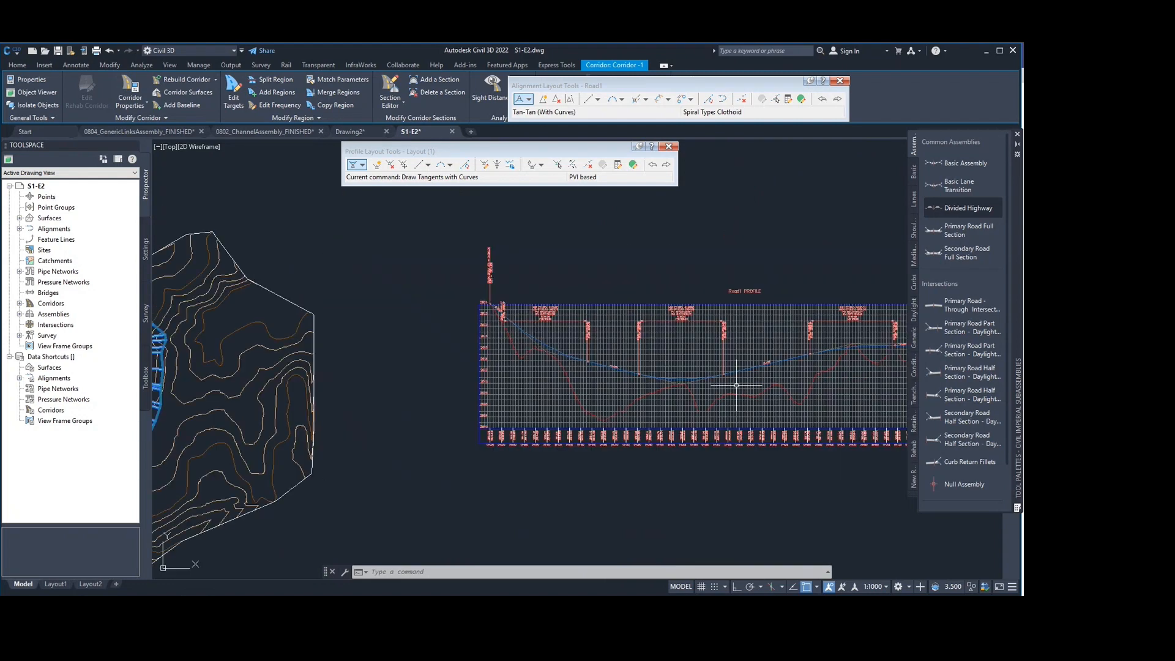
scroll(736, 385, down, 2)
mouse_move(736, 385)
middle_down()
mouse_move(622, 398)
mouse_move(709, 361)
mouse_move(826, 340)
mouse_move(809, 335)
middle_up()
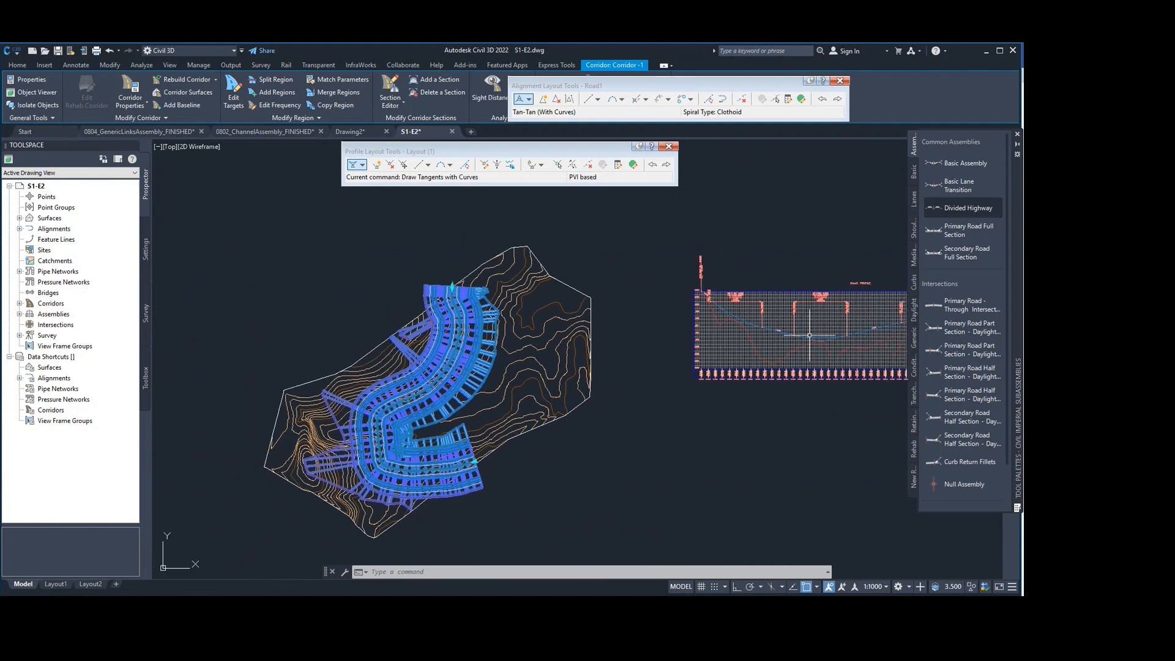
mouse_move(463, 399)
middle_down()
mouse_move(496, 371)
mouse_move(448, 409)
middle_up()
scroll(550, 471, up, 2)
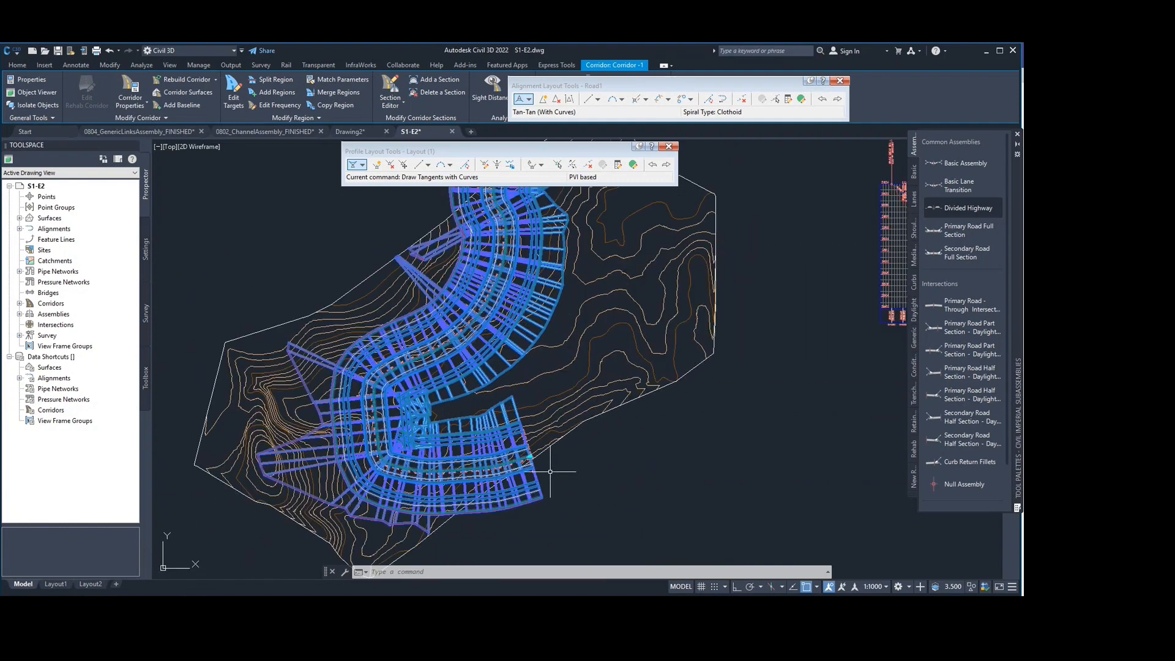
Select the corridor together with the contour surface, inspect them as a shaded 3D model in the Object Viewer, and close the viewer
click(550, 471)
key(Escape)
click(524, 430)
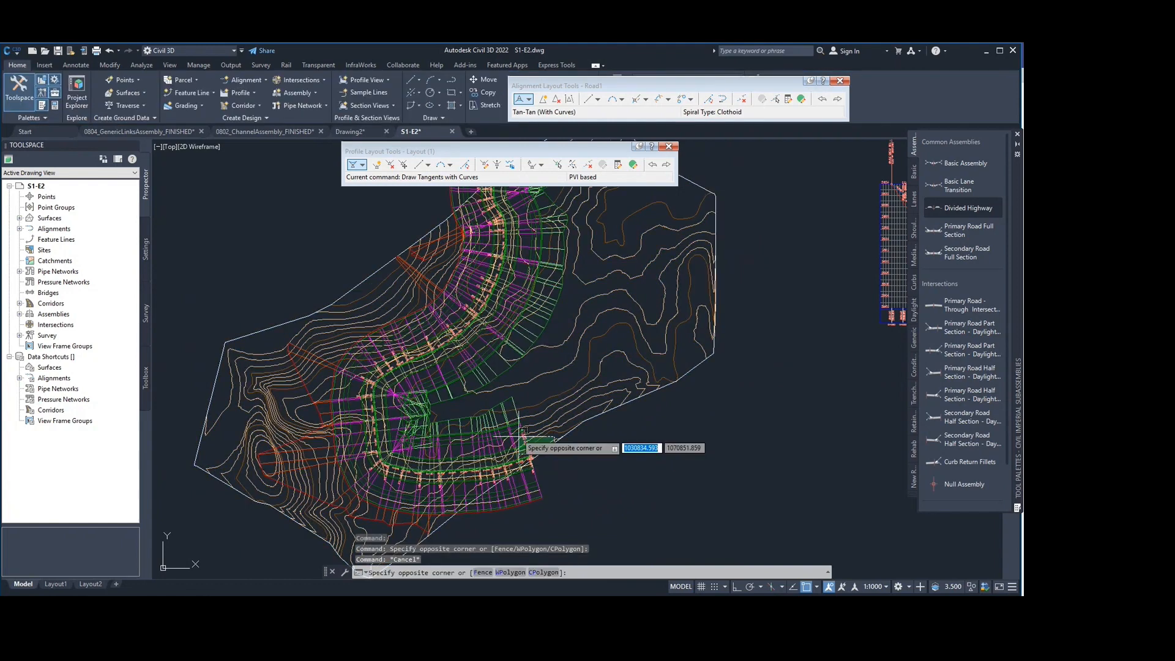
click(519, 436)
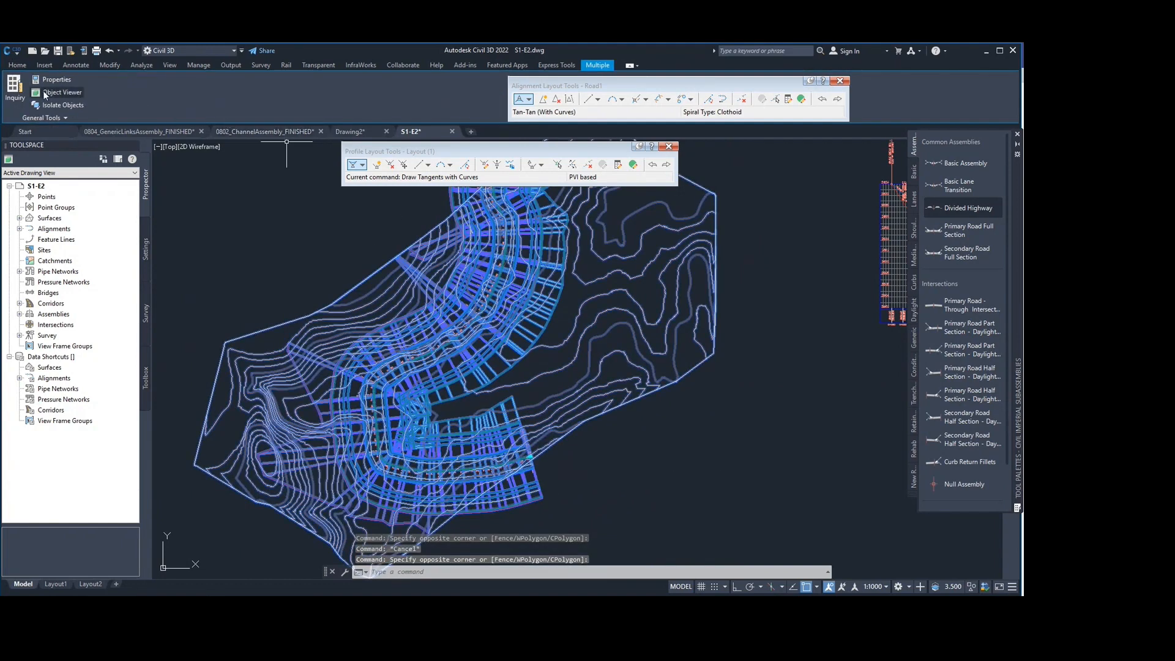
click(62, 92)
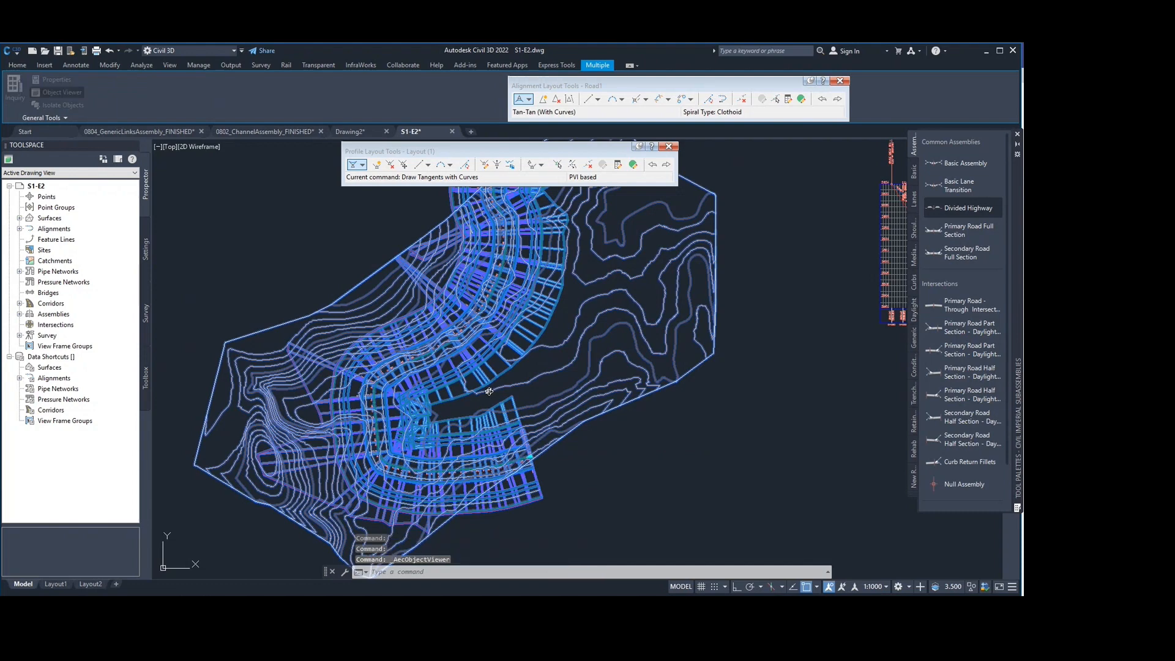
drag(564, 368, 581, 334)
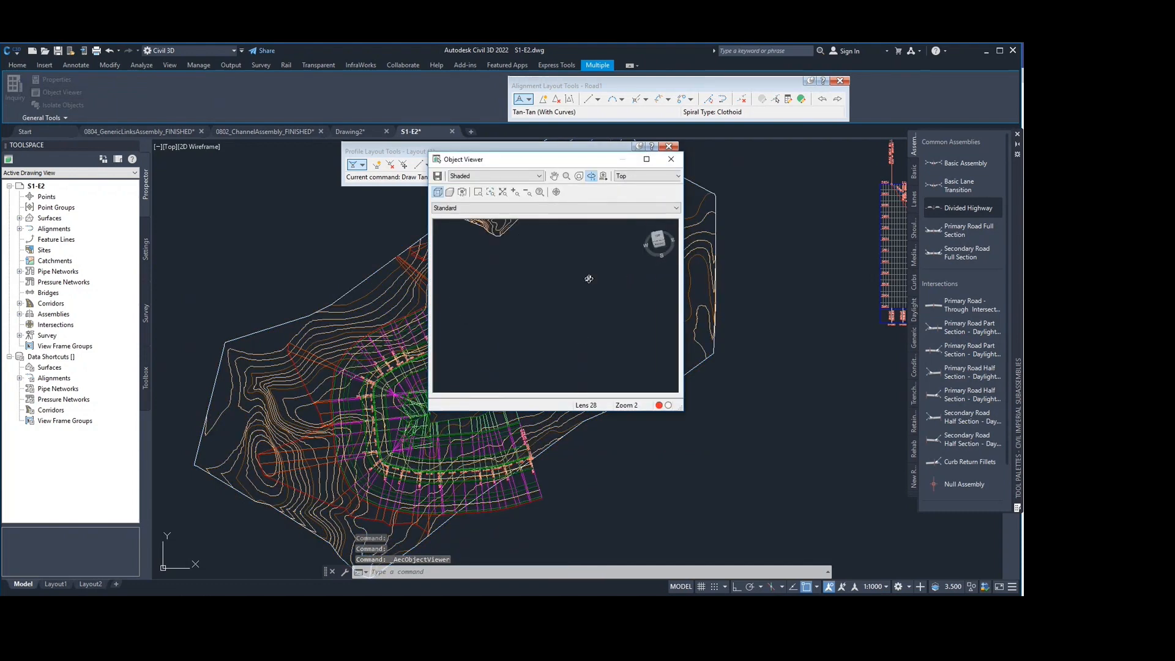
mouse_move(588, 278)
mouse_down()
mouse_move(600, 384)
mouse_move(568, 290)
mouse_up()
mouse_move(551, 338)
mouse_down()
mouse_move(547, 329)
mouse_move(516, 349)
mouse_move(551, 260)
mouse_move(508, 336)
mouse_move(538, 294)
mouse_move(610, 334)
mouse_move(615, 323)
mouse_up()
scroll(550, 287, up, 5)
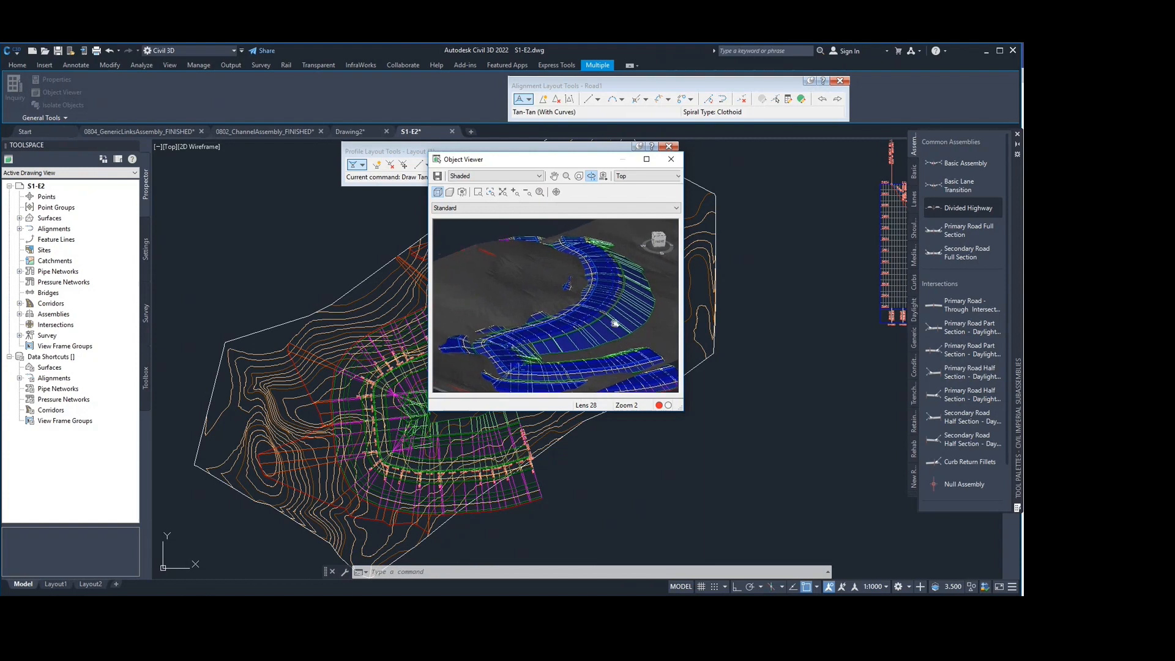
click(670, 159)
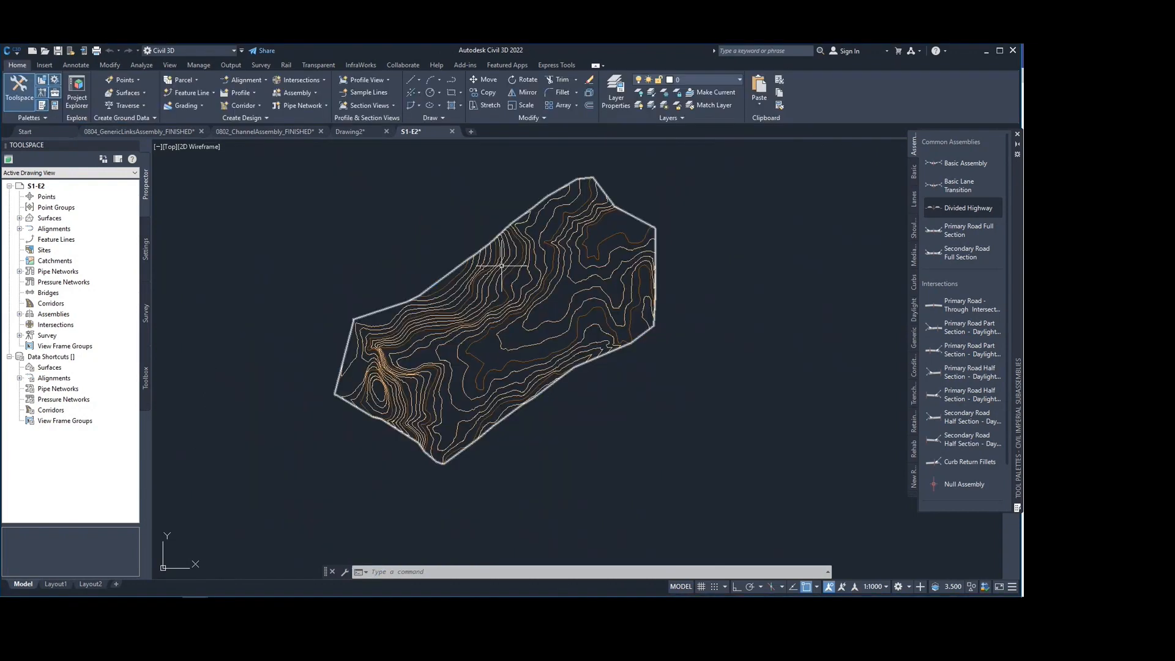
Create a centerline alignment layout named Road1 with starting station 0+000.00m, the Proposed style and the All Labels label set
middle_drag(390, 221, 412, 279)
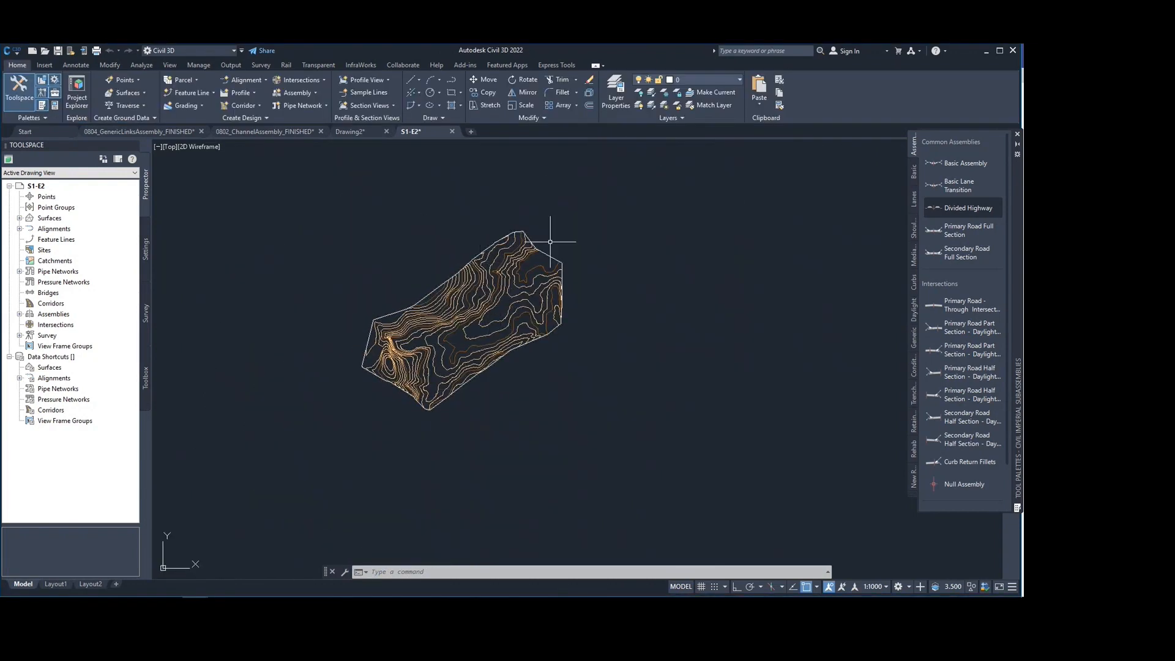
mouse_move(550, 242)
middle_down()
mouse_move(484, 274)
mouse_move(524, 279)
mouse_move(538, 265)
mouse_move(525, 260)
middle_up()
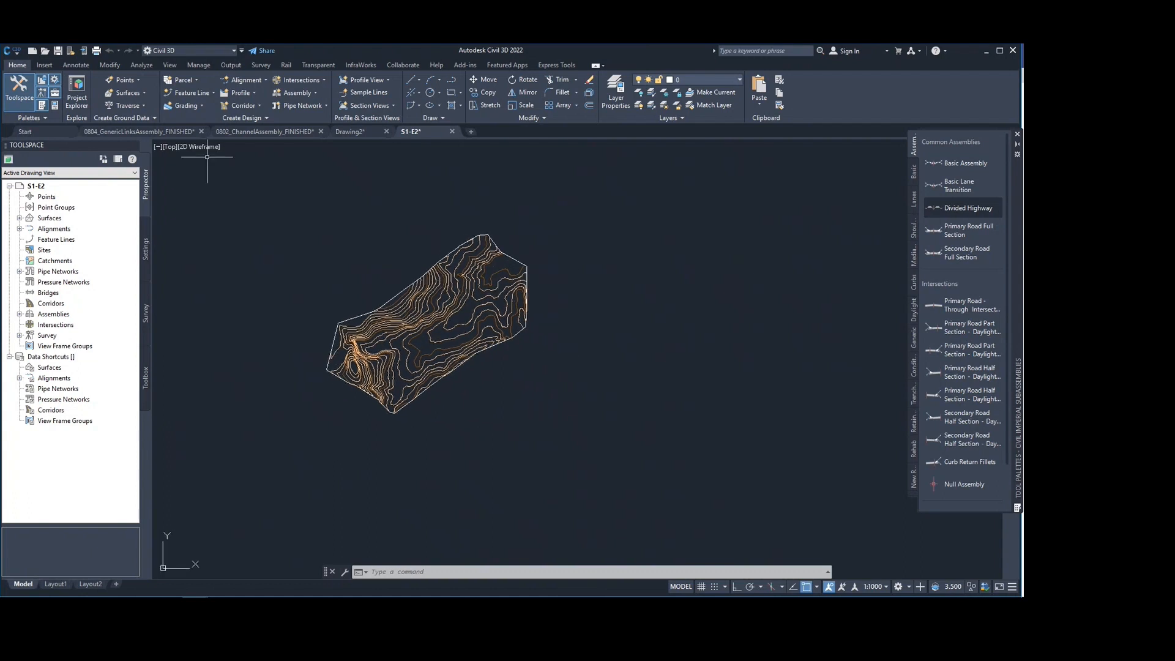
click(243, 80)
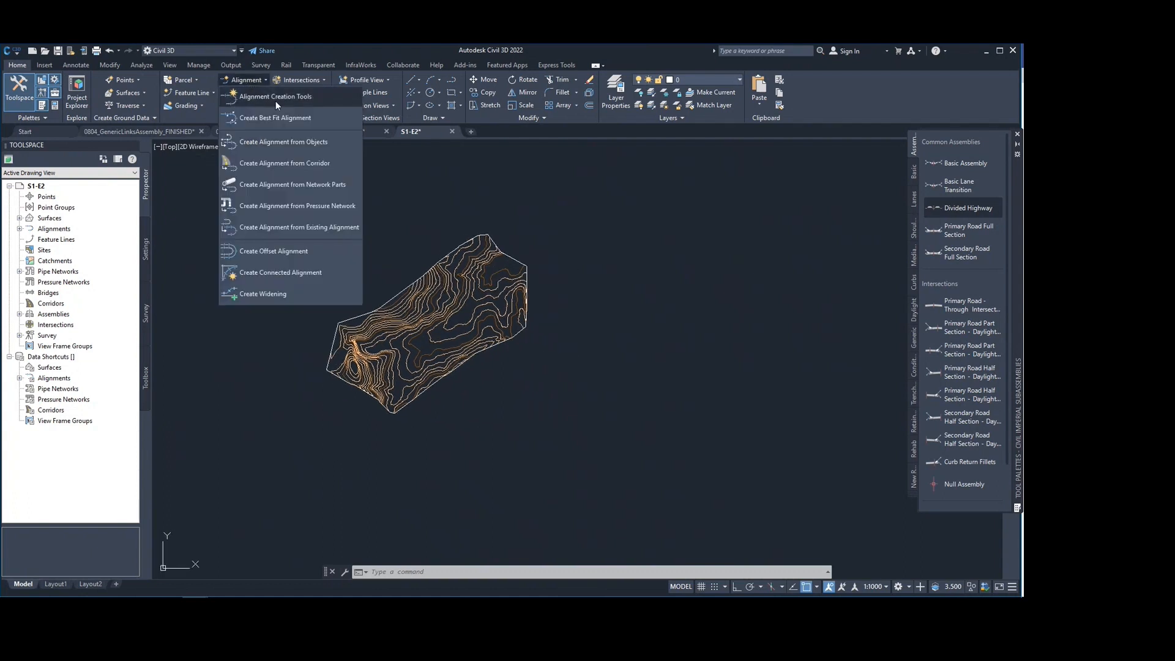
click(308, 98)
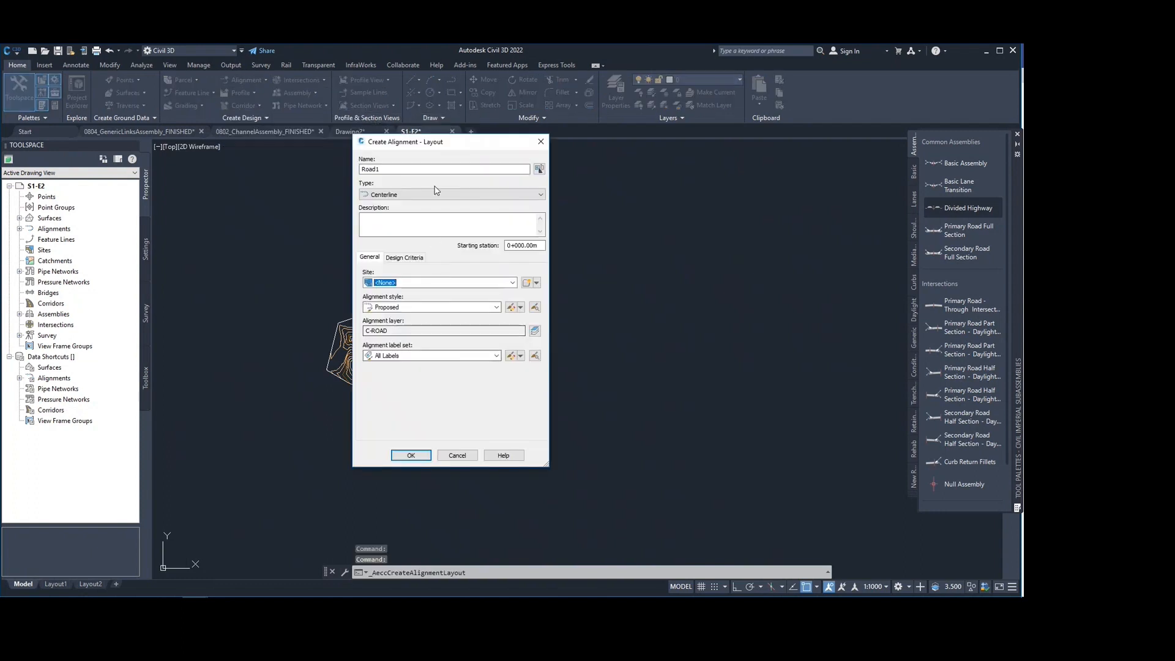
click(410, 456)
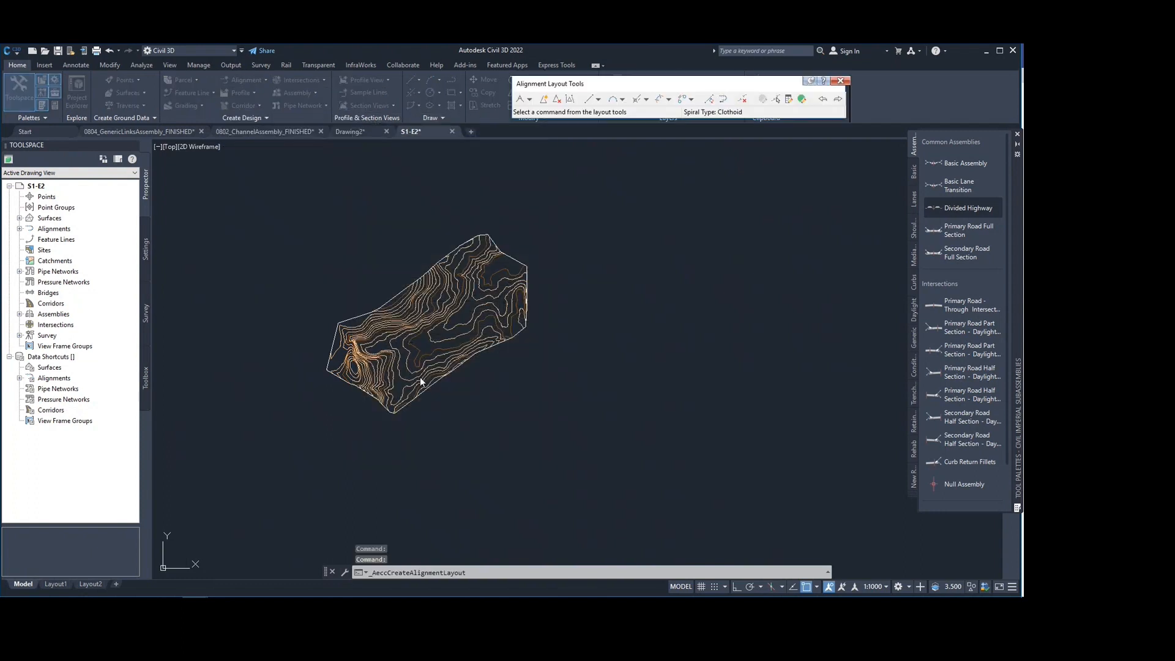
Draw the alignment's first half as tangents with curves, from the surface's eastern boundary southwest along the contours to the western turn
click(529, 100)
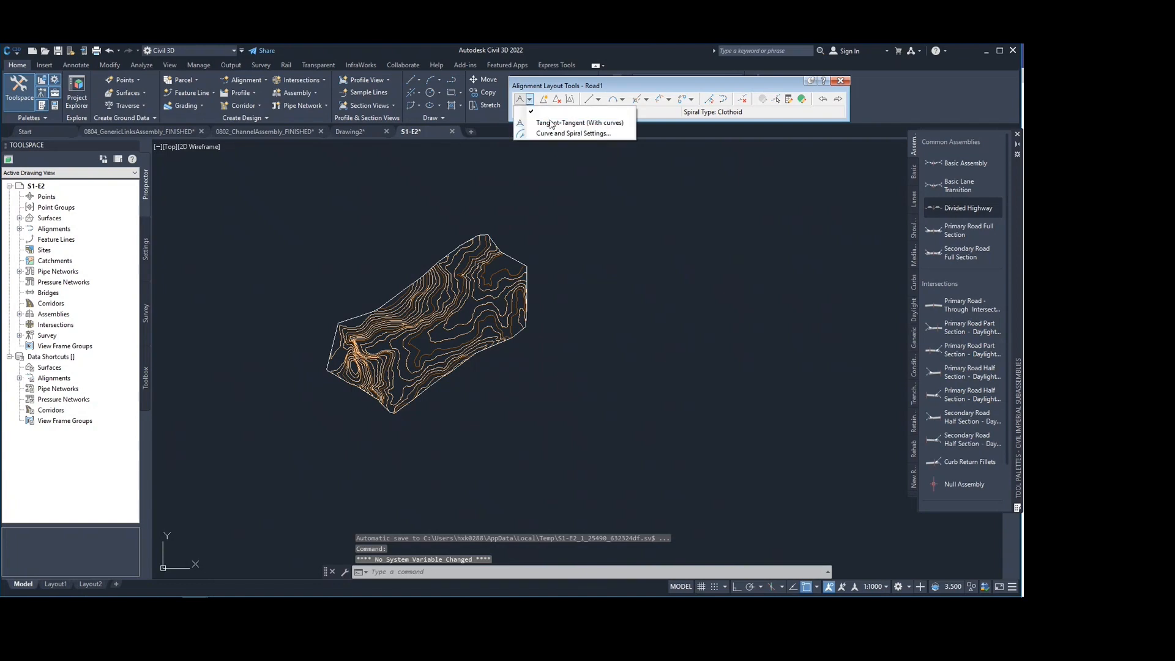
click(541, 123)
scroll(418, 380, up, 2)
scroll(490, 333, up, 2)
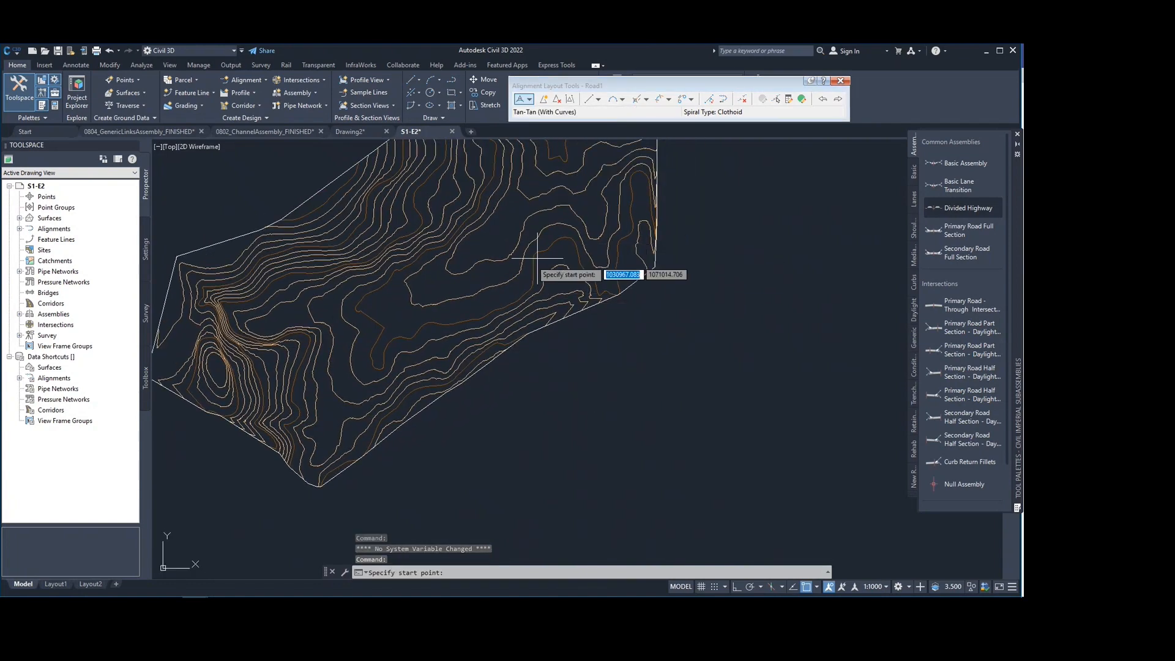
middle_drag(451, 243, 438, 293)
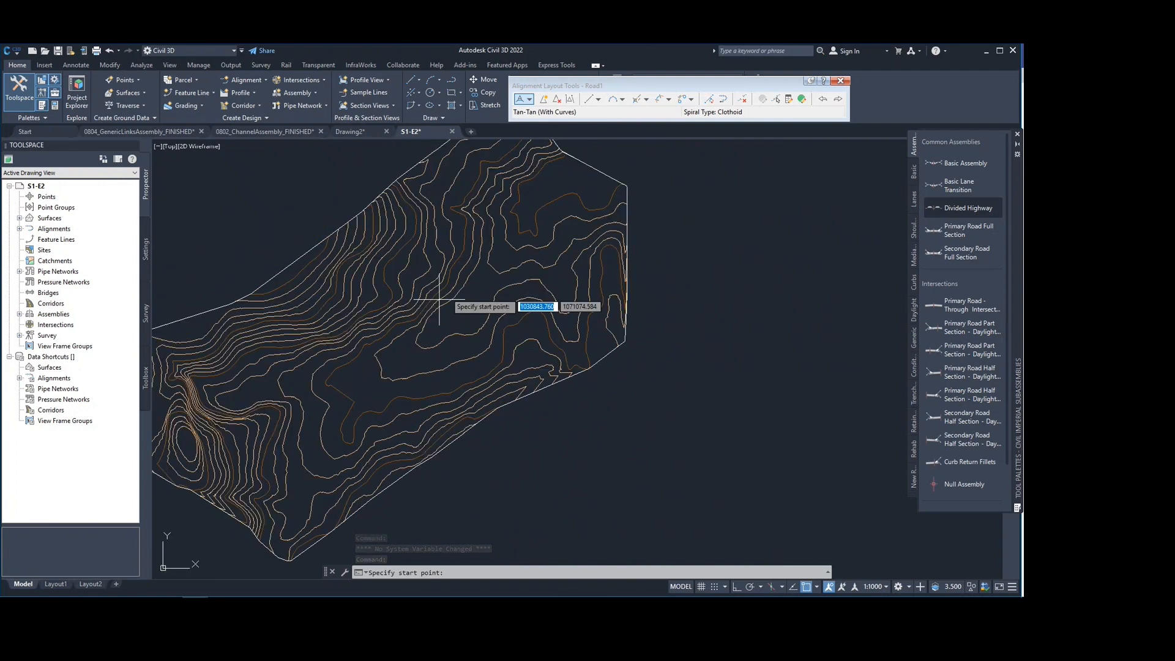
mouse_move(551, 316)
middle_down()
mouse_move(682, 295)
mouse_move(596, 294)
mouse_move(570, 315)
middle_up()
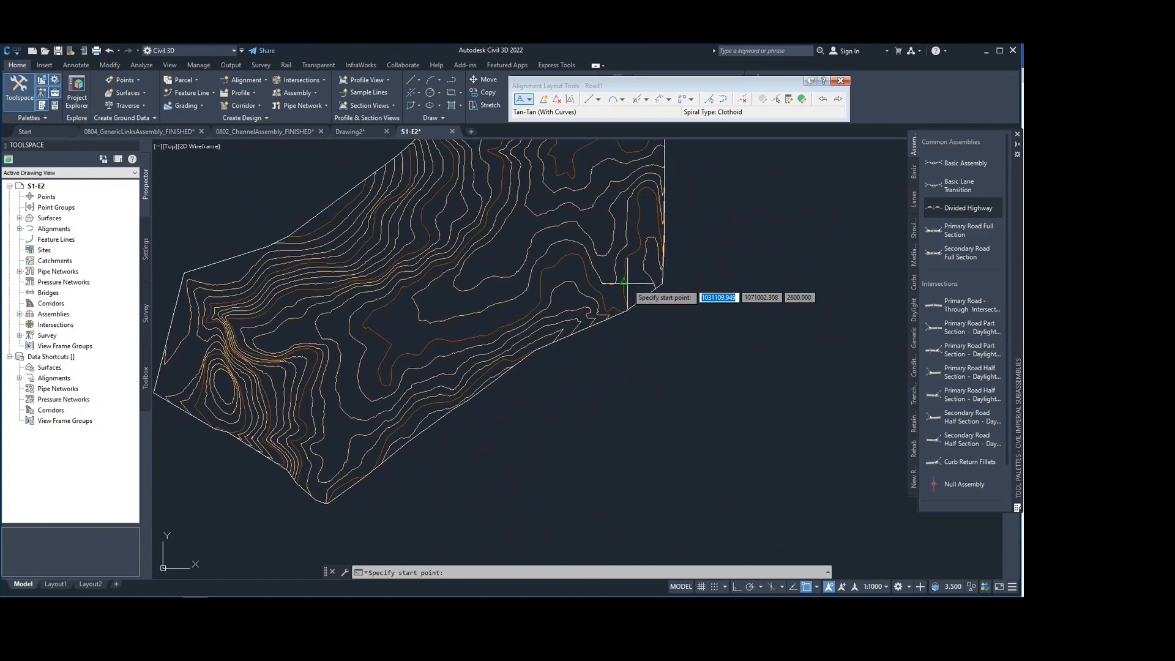
scroll(624, 283, up, 3)
scroll(658, 272, up, 2)
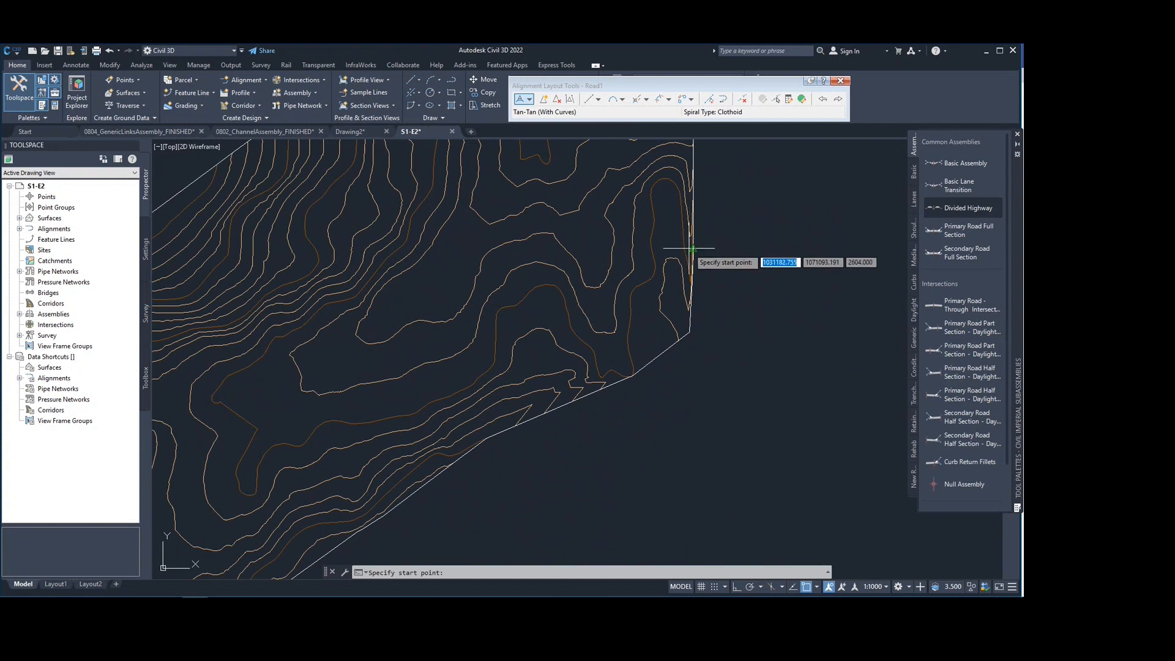
click(693, 249)
click(640, 252)
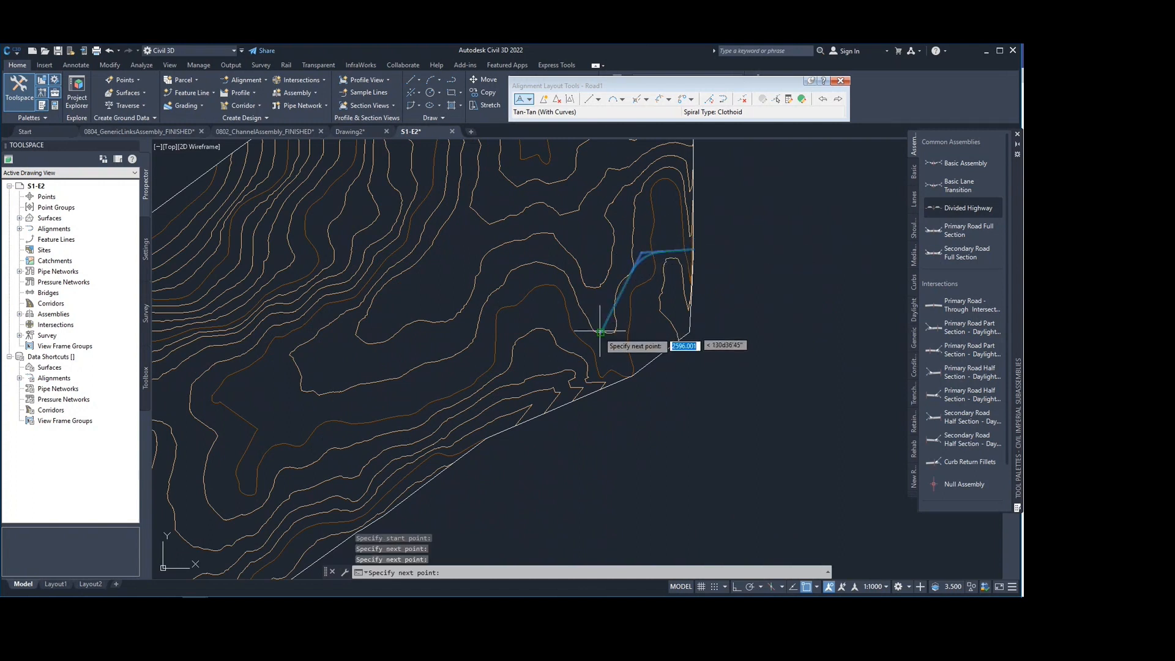
click(513, 306)
click(433, 386)
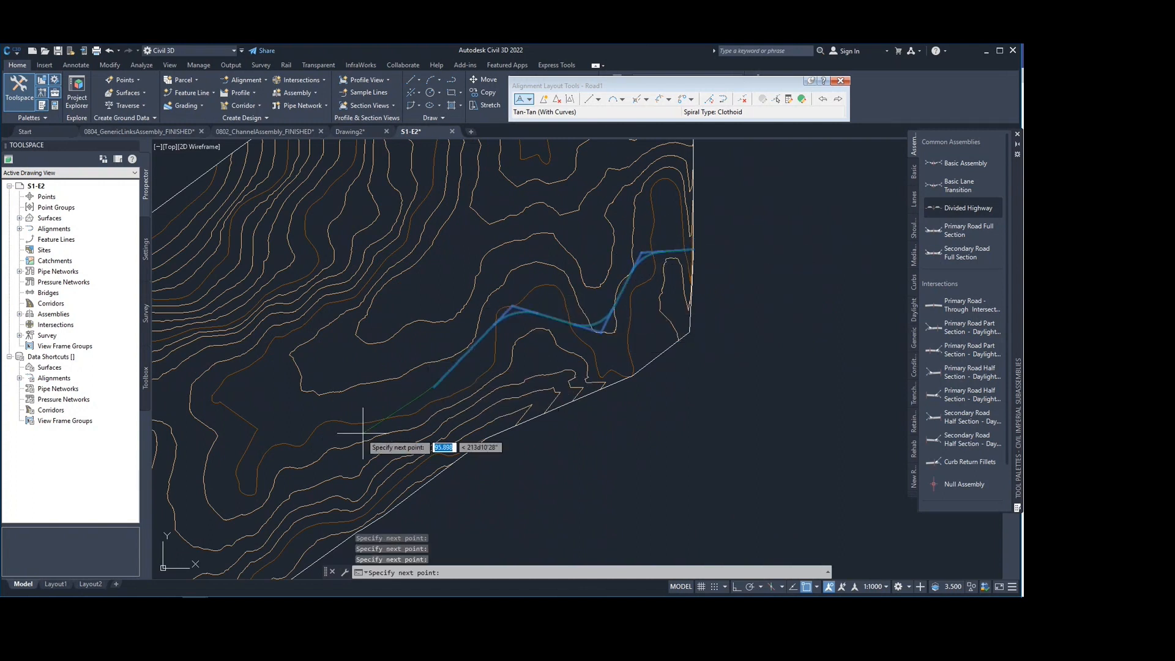
click(354, 434)
click(227, 422)
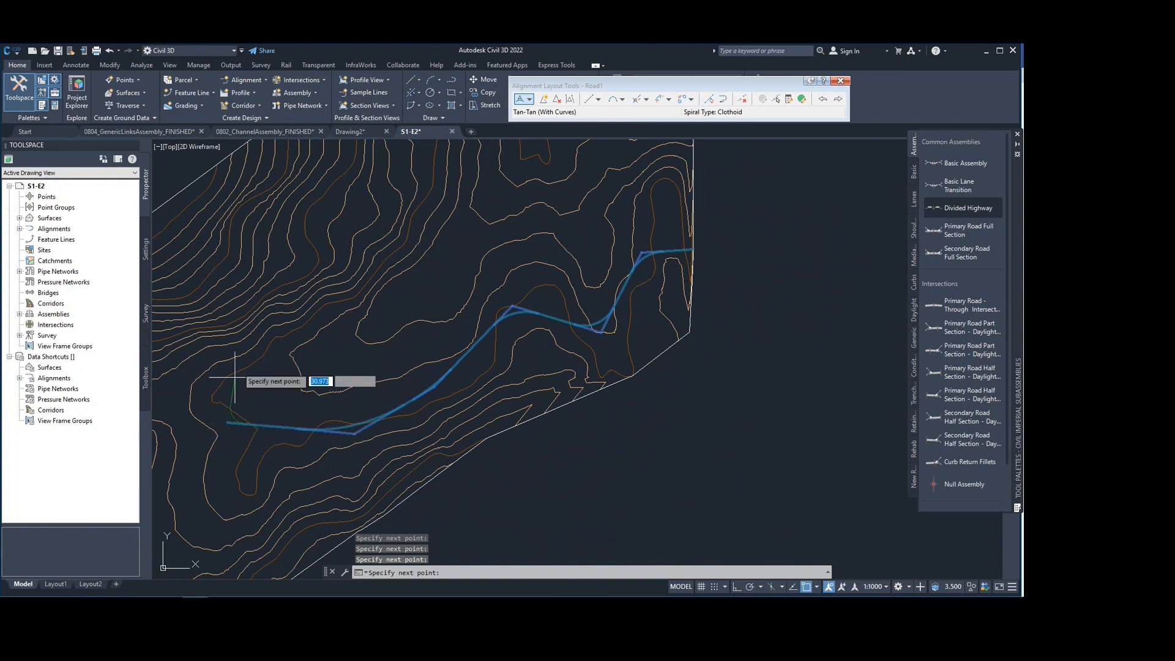
Continue the alignment's tangents from the western turn northeast along the contours to the surface's northern corner and finish it
click(290, 322)
click(407, 257)
middle_drag(406, 257, 358, 374)
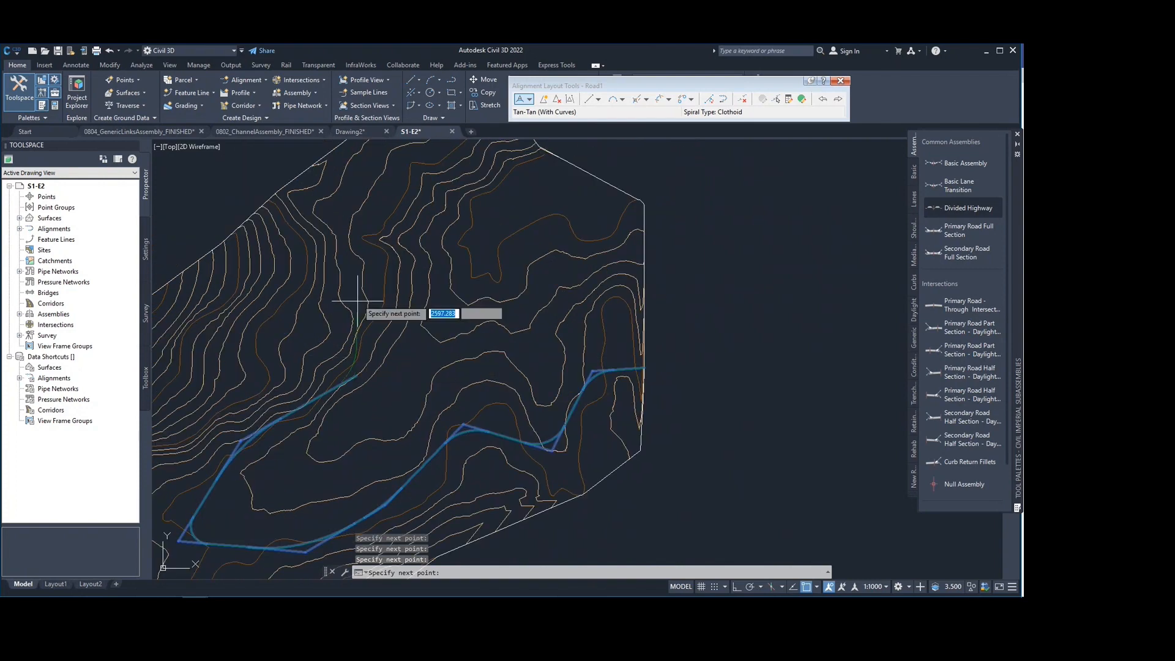
click(359, 298)
click(390, 245)
middle_drag(388, 209, 371, 281)
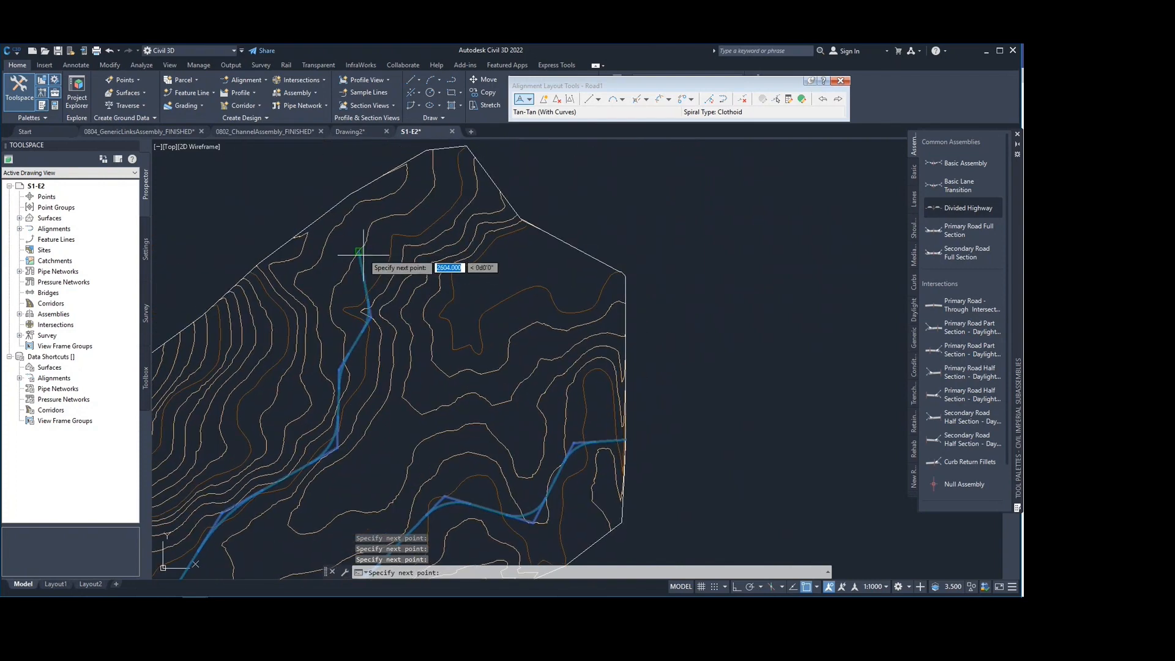
click(361, 252)
click(443, 216)
click(464, 147)
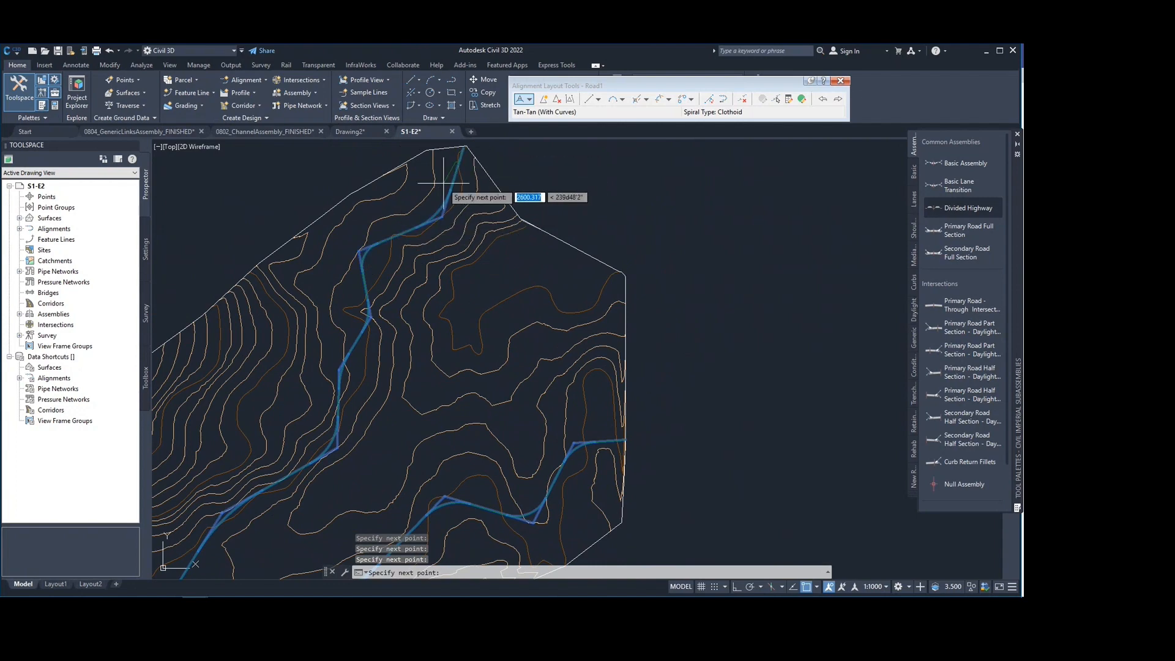
key(Return)
scroll(447, 234, down, 4)
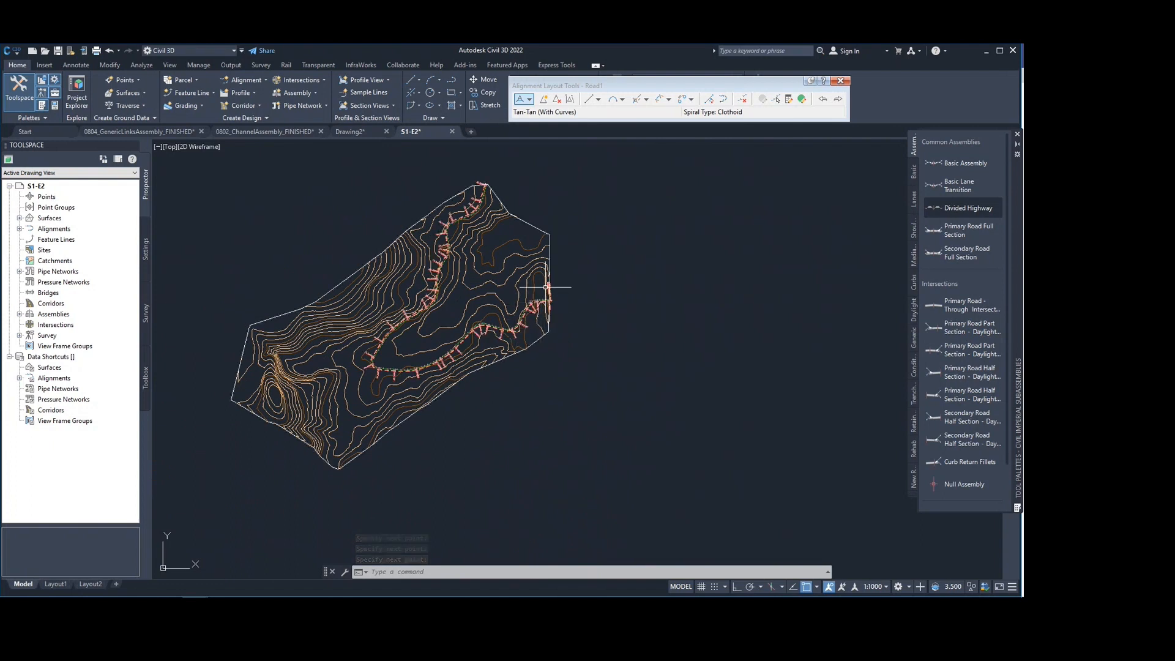
Create a Road1 surface profile sampled from Surface1 (1) and place its profile view in the empty area east of the surface
middle_drag(394, 302, 342, 308)
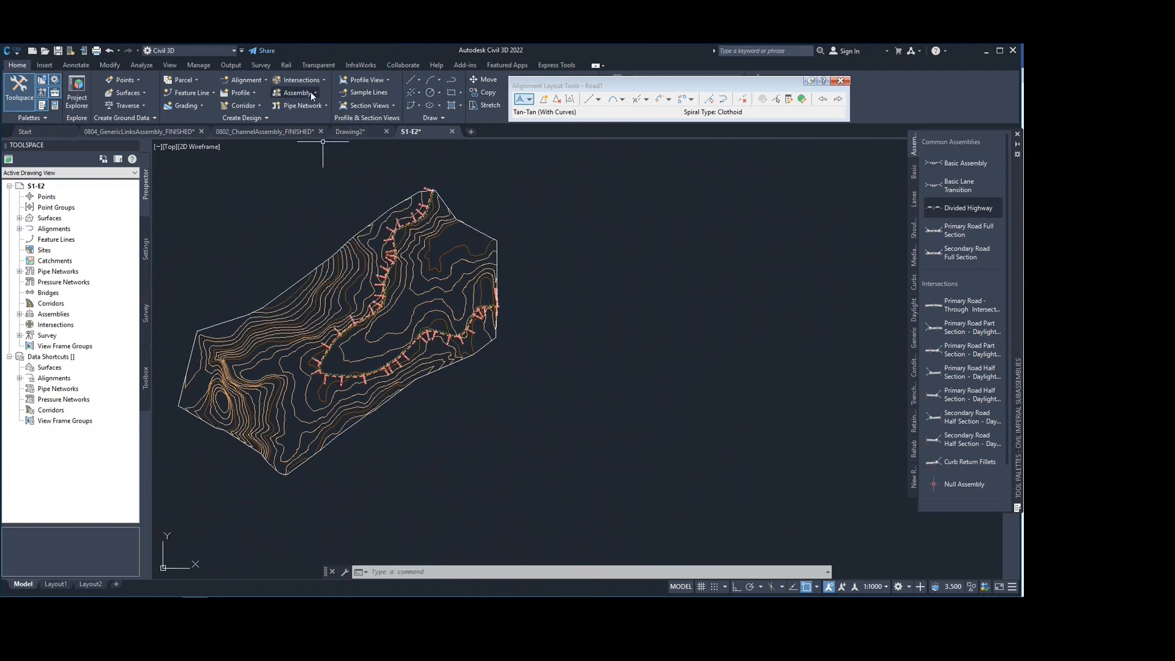
click(255, 93)
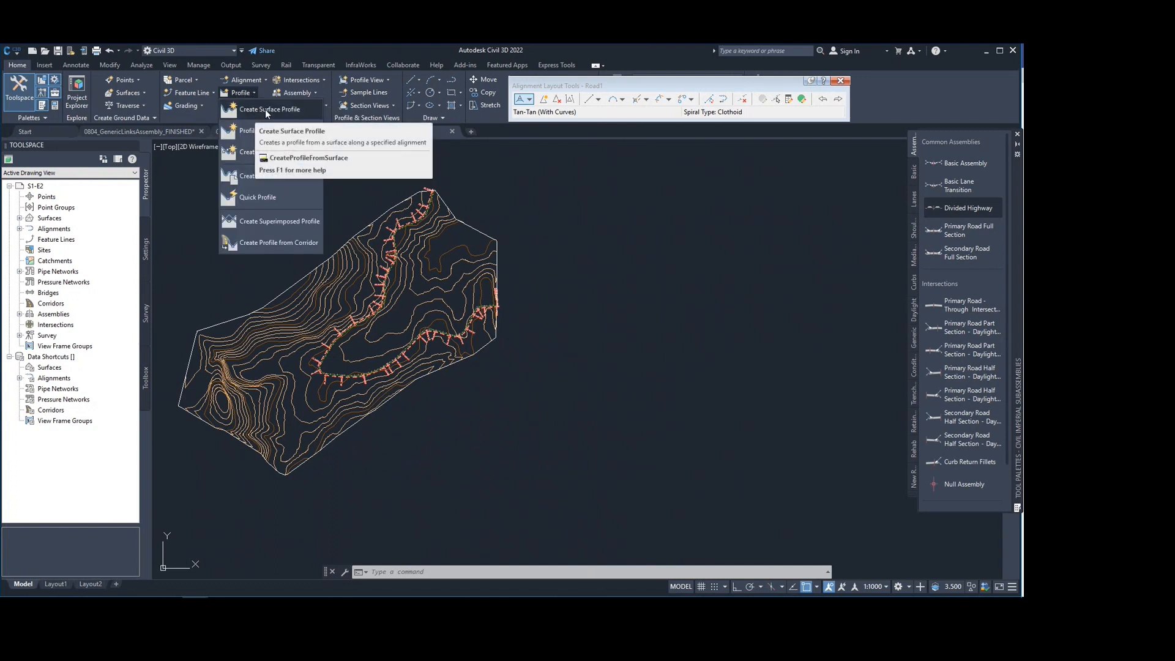
click(265, 109)
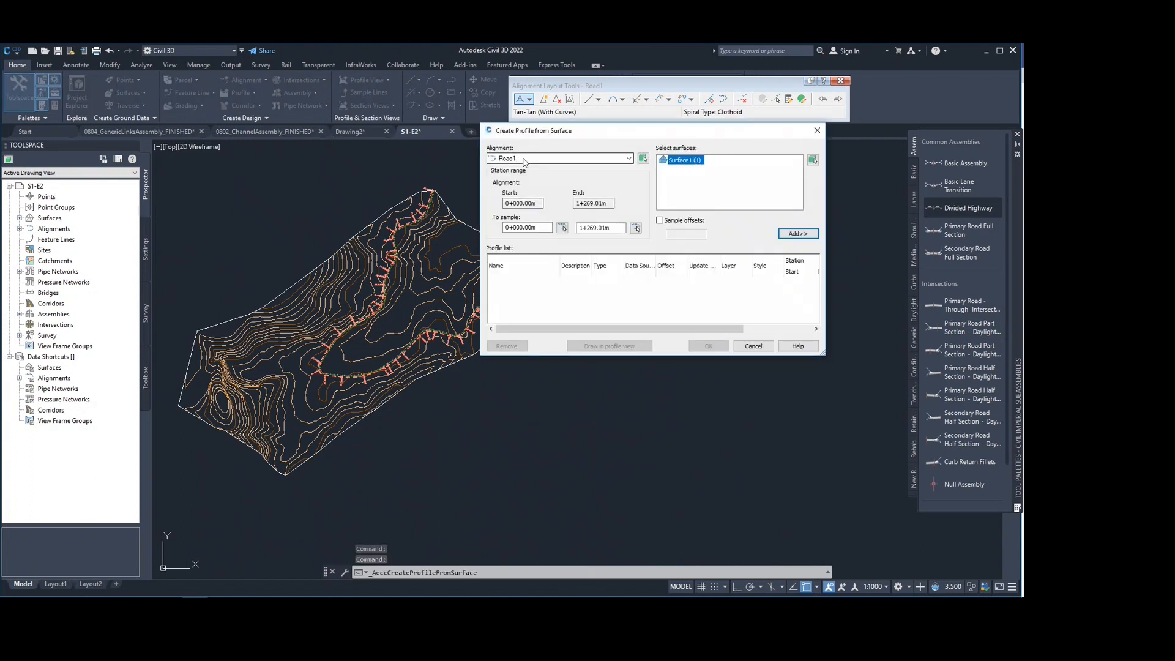
click(787, 236)
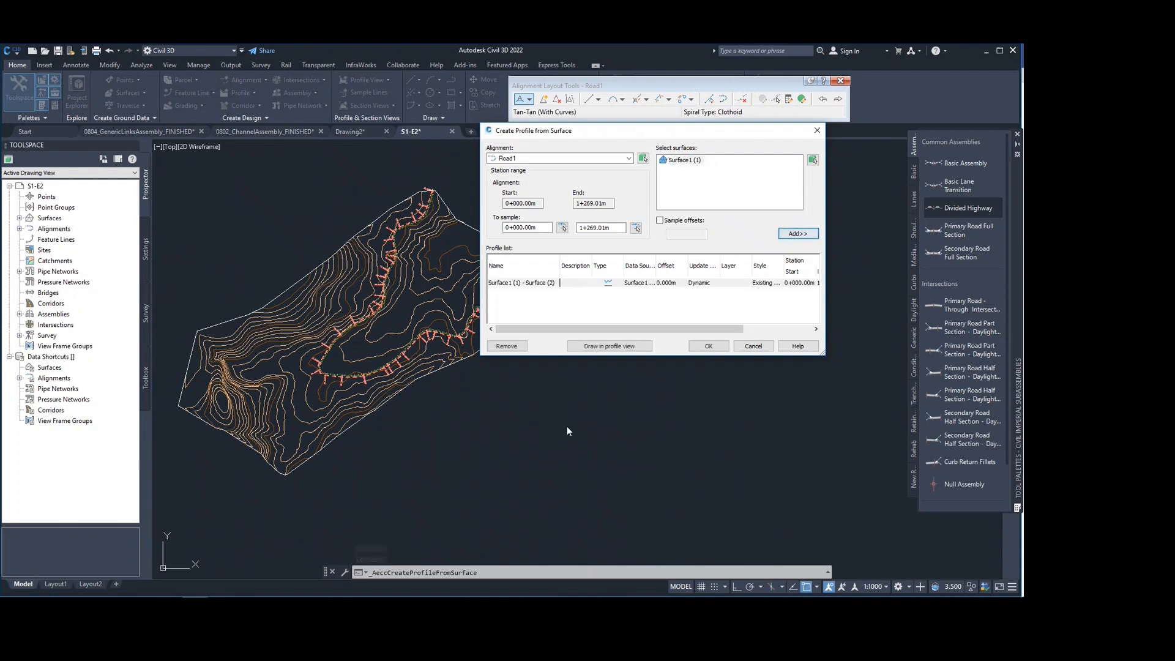
click(599, 347)
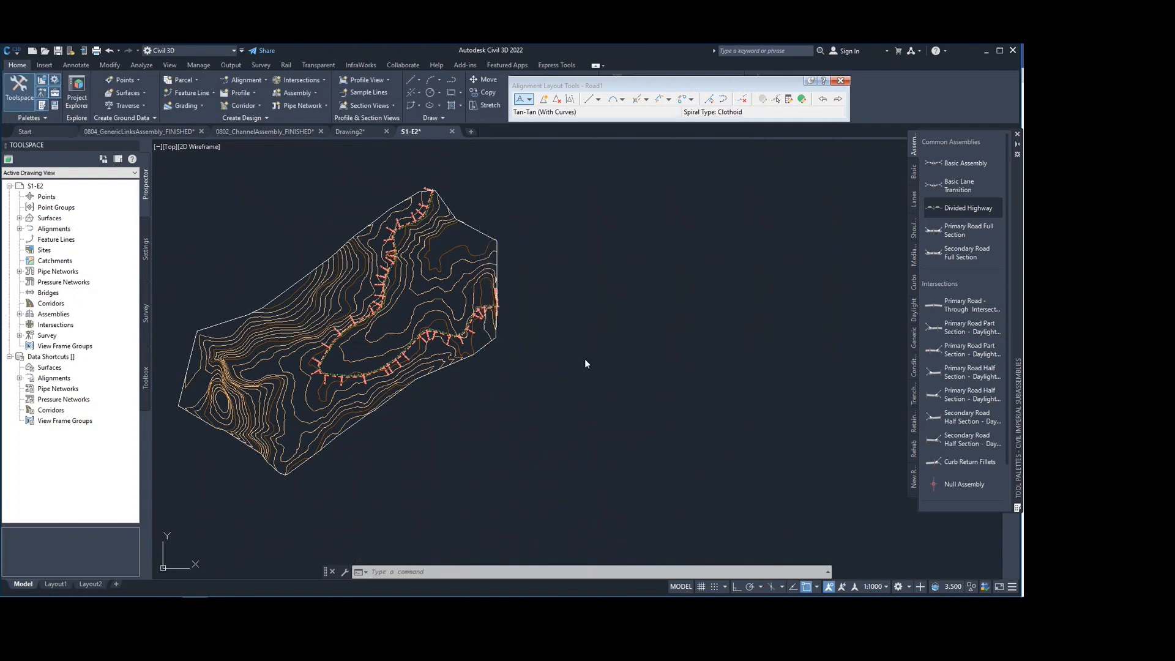
click(541, 414)
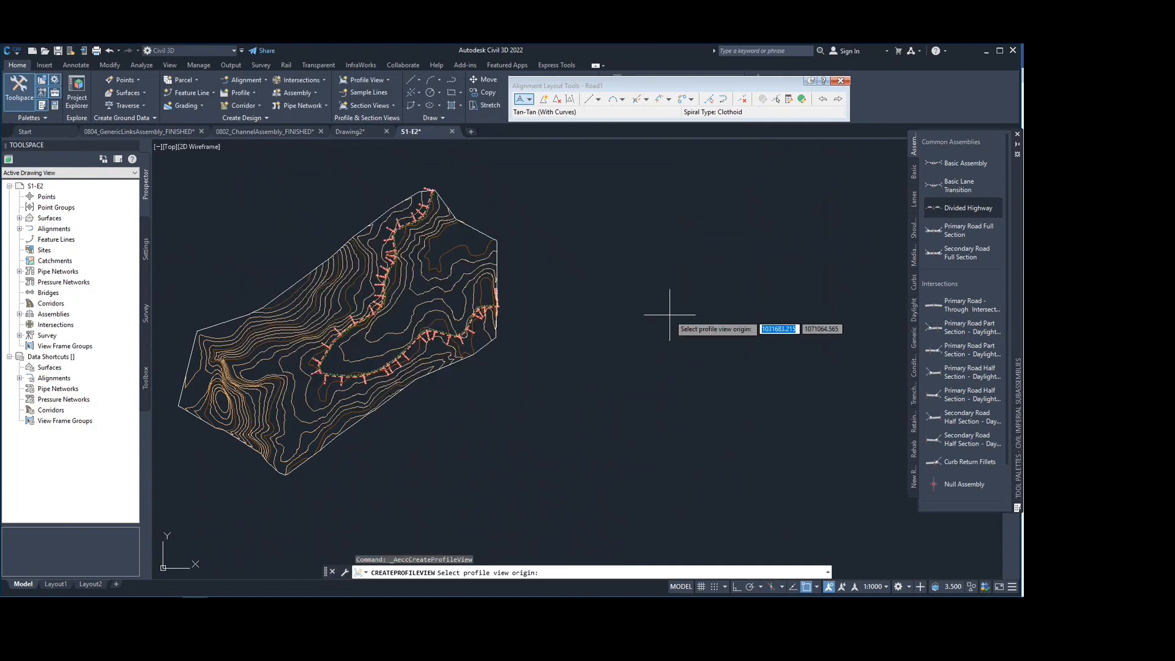
click(652, 361)
middle_drag(692, 366, 586, 360)
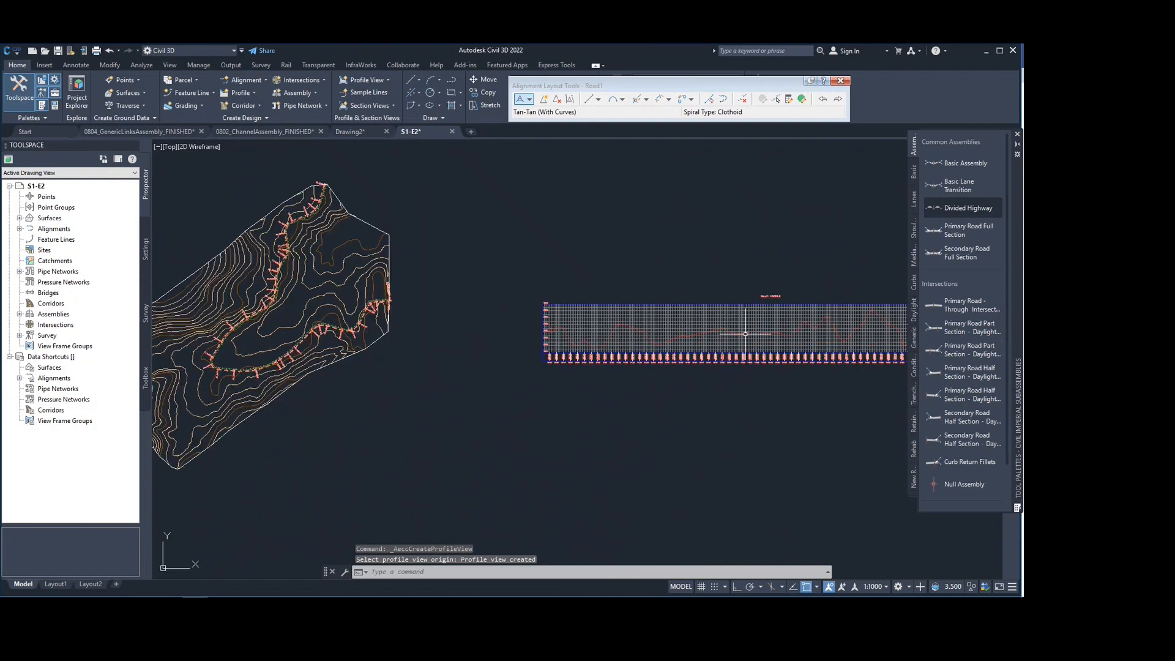
Examine the ground line in the Road1 profile view and compare it with the alignment's route across the contours
mouse_move(745, 334)
middle_down()
mouse_move(620, 334)
mouse_move(867, 316)
middle_up()
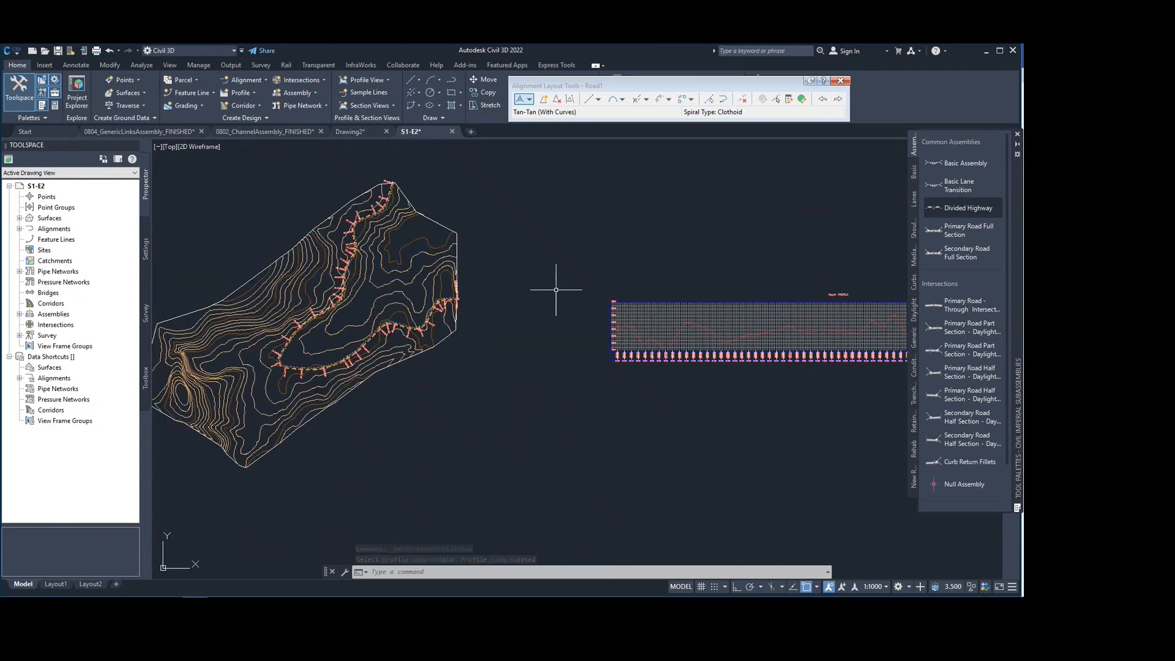
middle_drag(694, 340, 432, 351)
scroll(471, 331, up, 3)
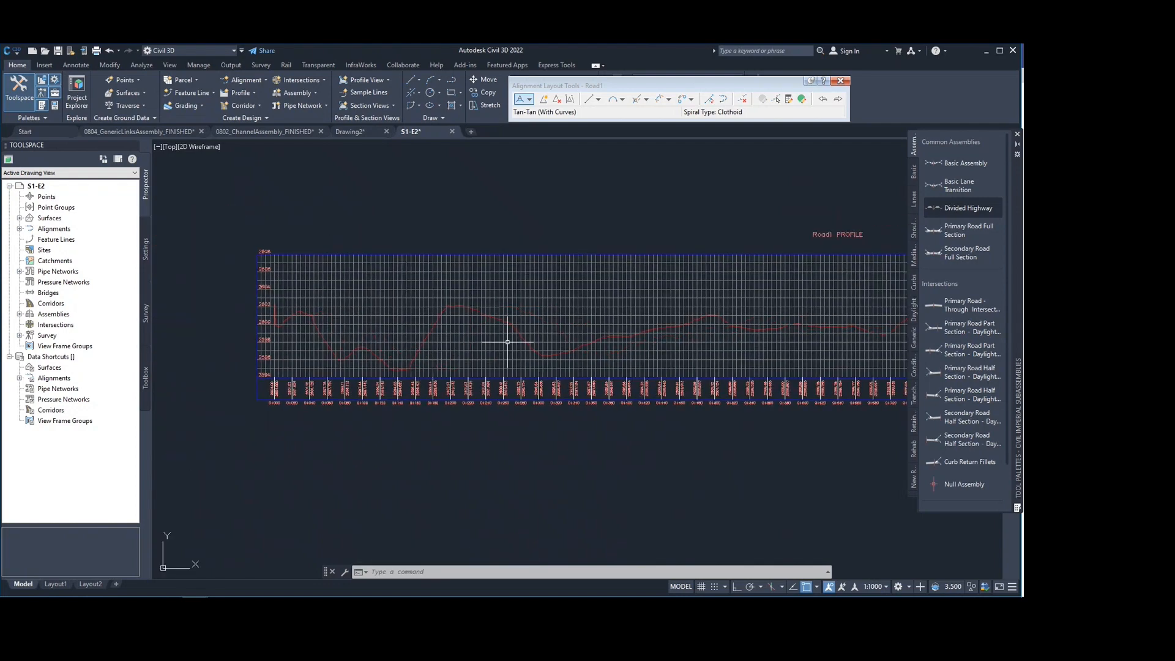
scroll(597, 340, down, 4)
mouse_move(277, 355)
middle_down()
mouse_move(695, 362)
mouse_move(726, 324)
middle_up()
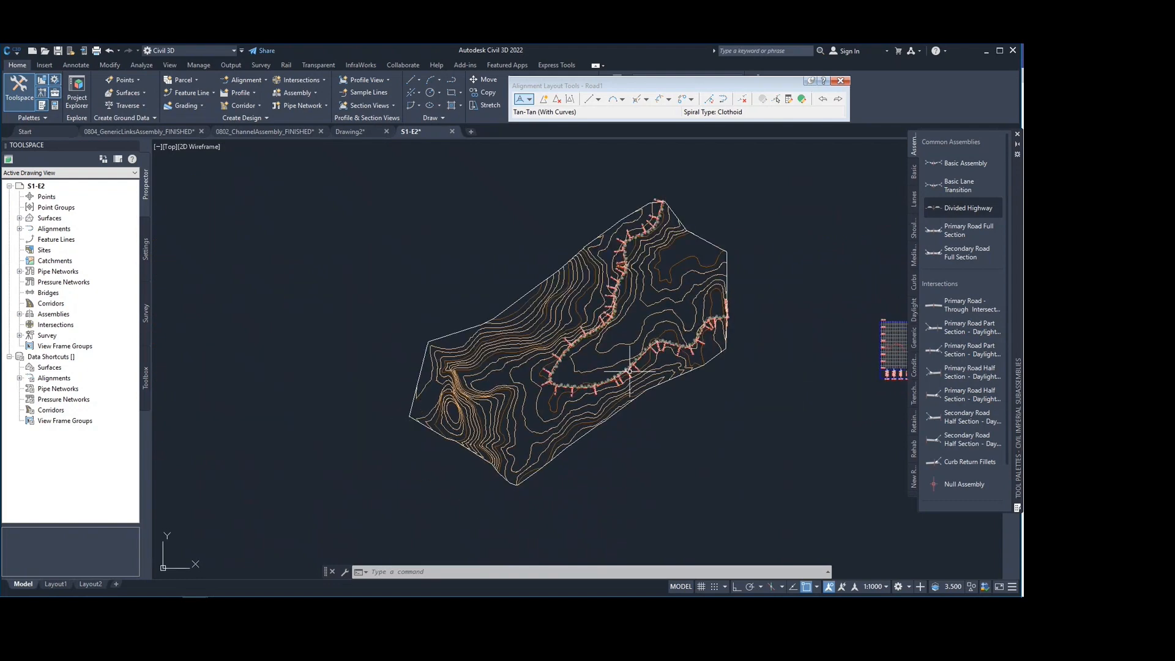
middle_drag(680, 213, 418, 261)
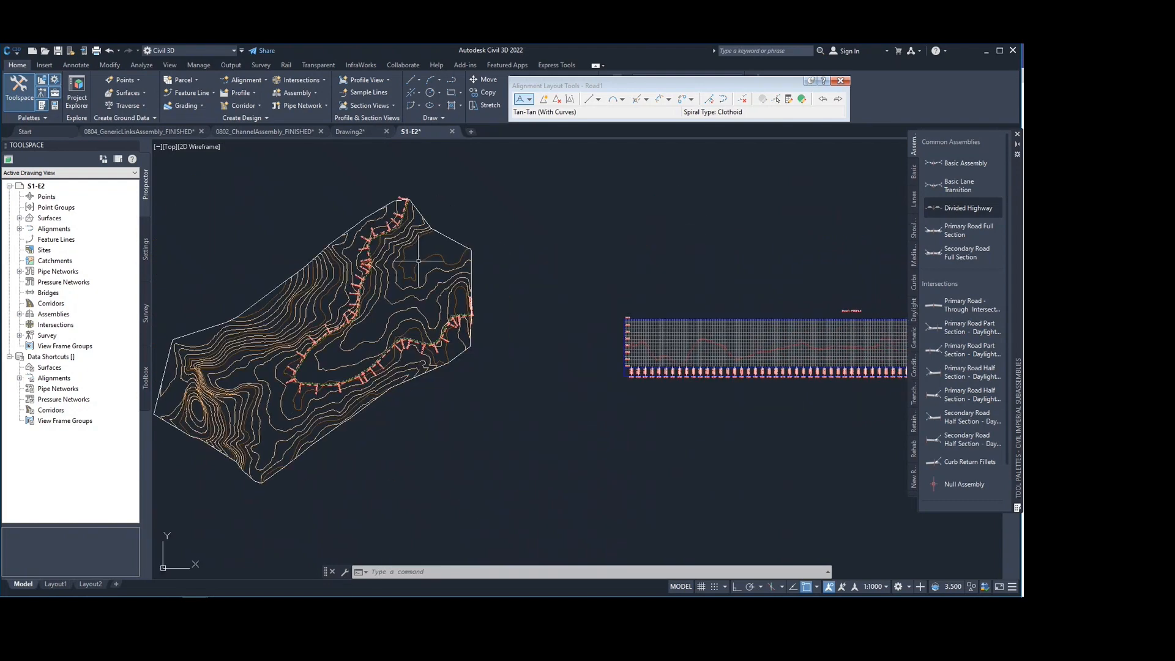
mouse_move(600, 294)
middle_down()
mouse_move(563, 275)
mouse_move(517, 293)
mouse_move(342, 269)
middle_up()
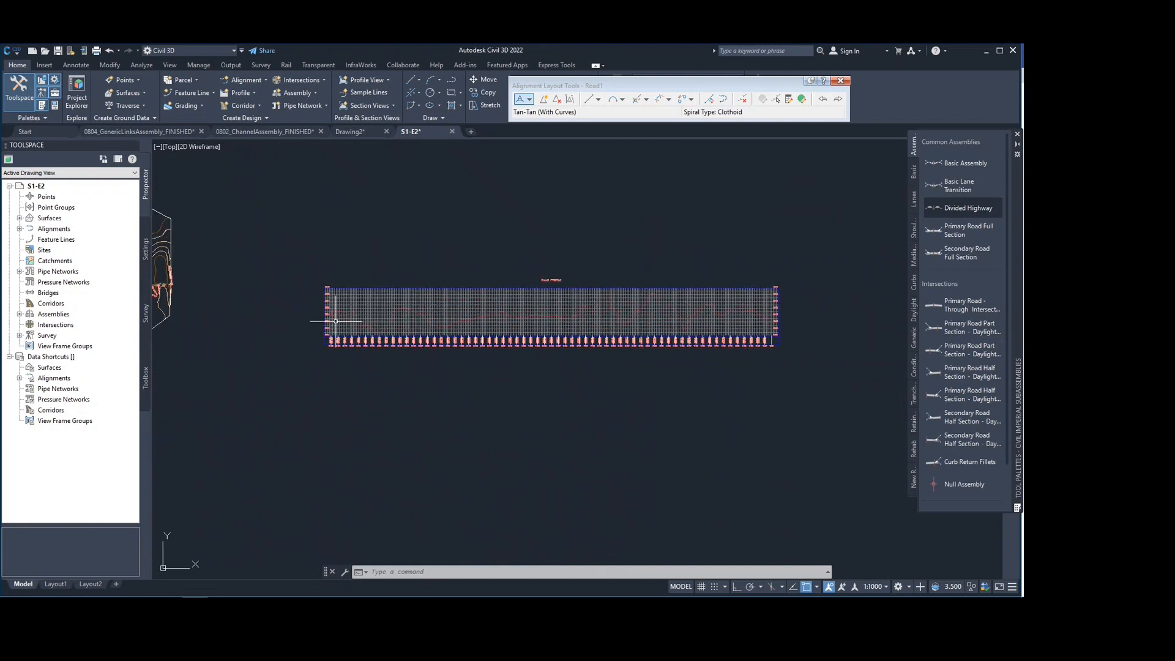
scroll(493, 273, up, 5)
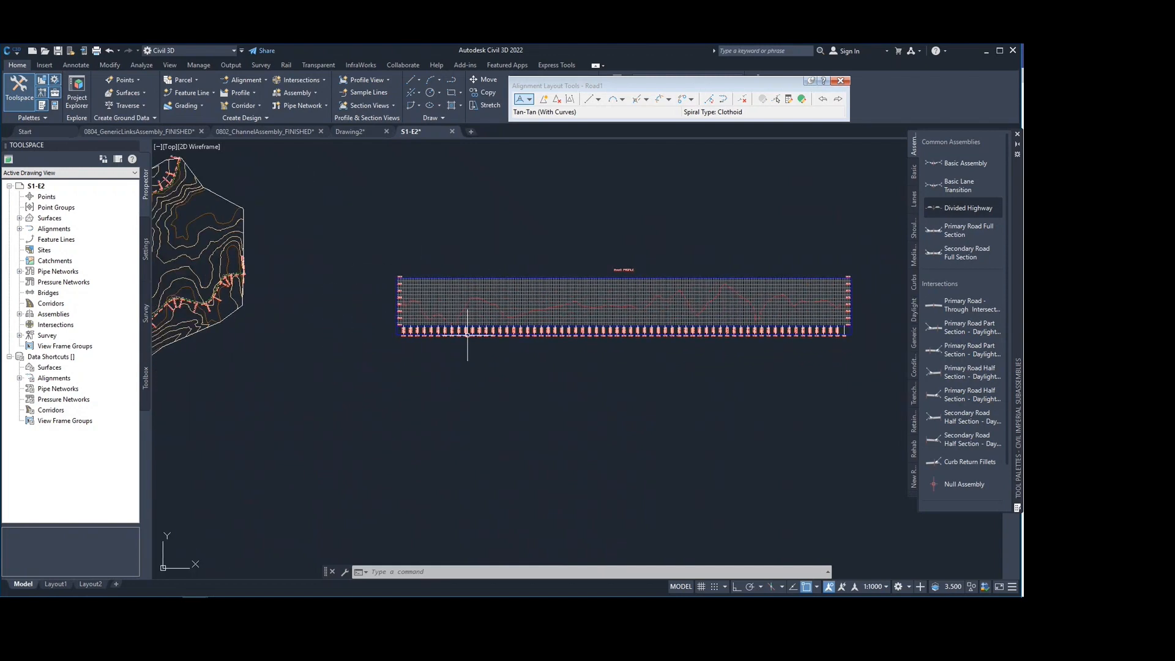
middle_drag(652, 276, 411, 274)
scroll(758, 293, down, 2)
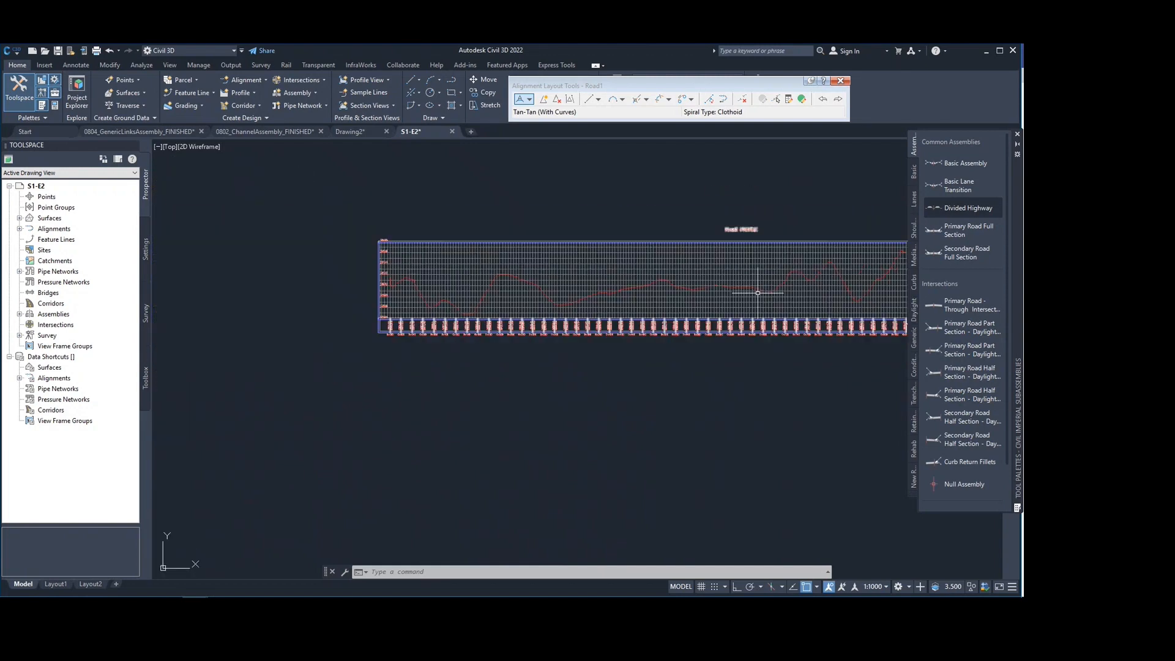
middle_drag(758, 292, 704, 295)
Create a layout profile on the Road1 profile view with the Design Profile style and the Complete Label Set
click(530, 102)
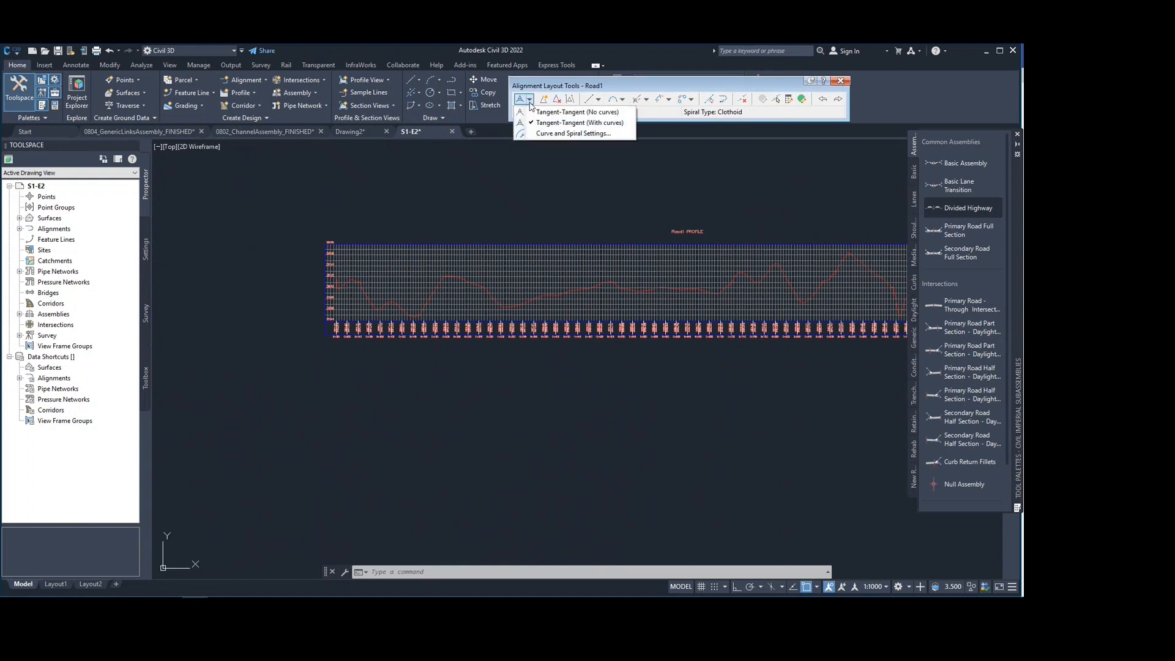
click(258, 93)
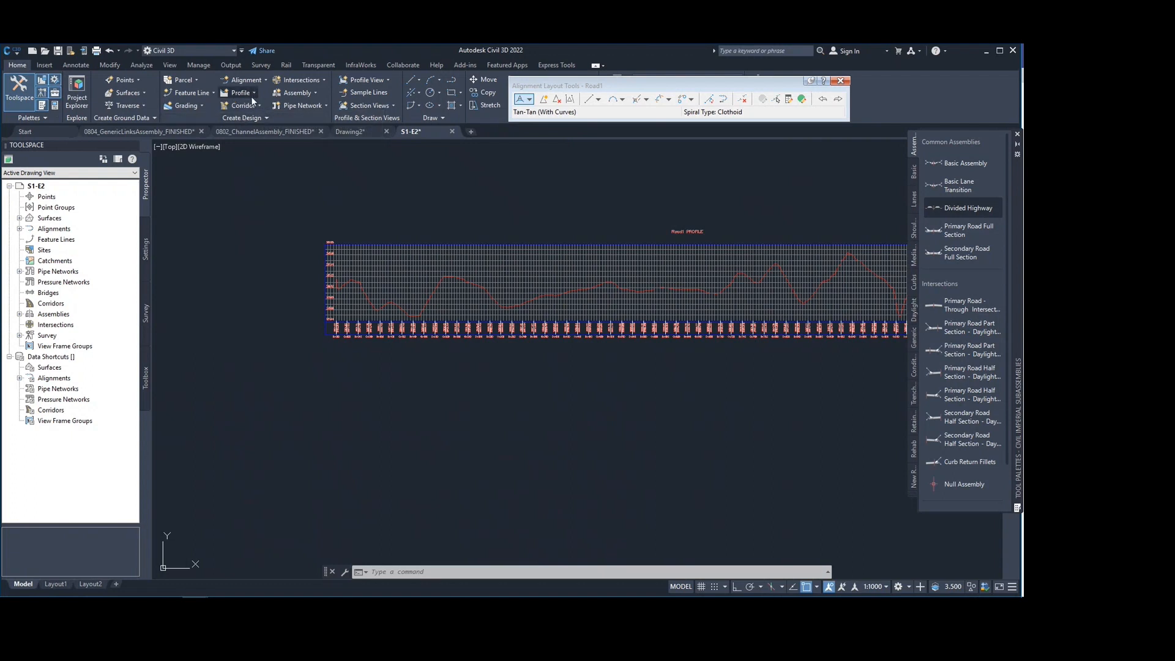
click(255, 94)
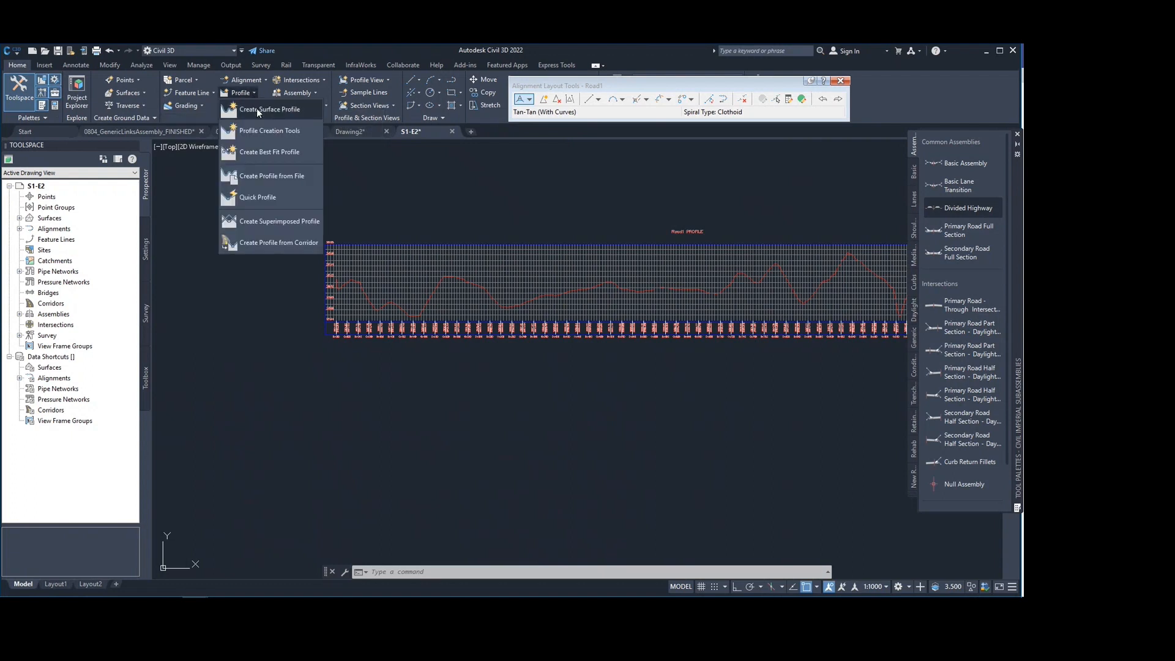
click(277, 133)
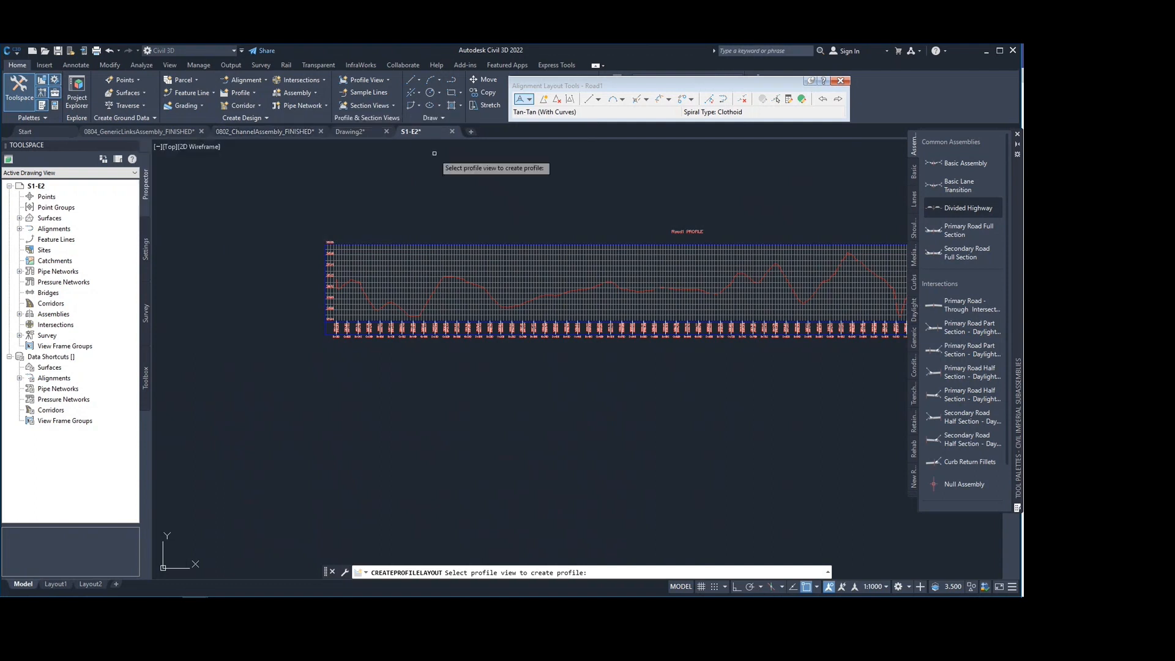
click(251, 93)
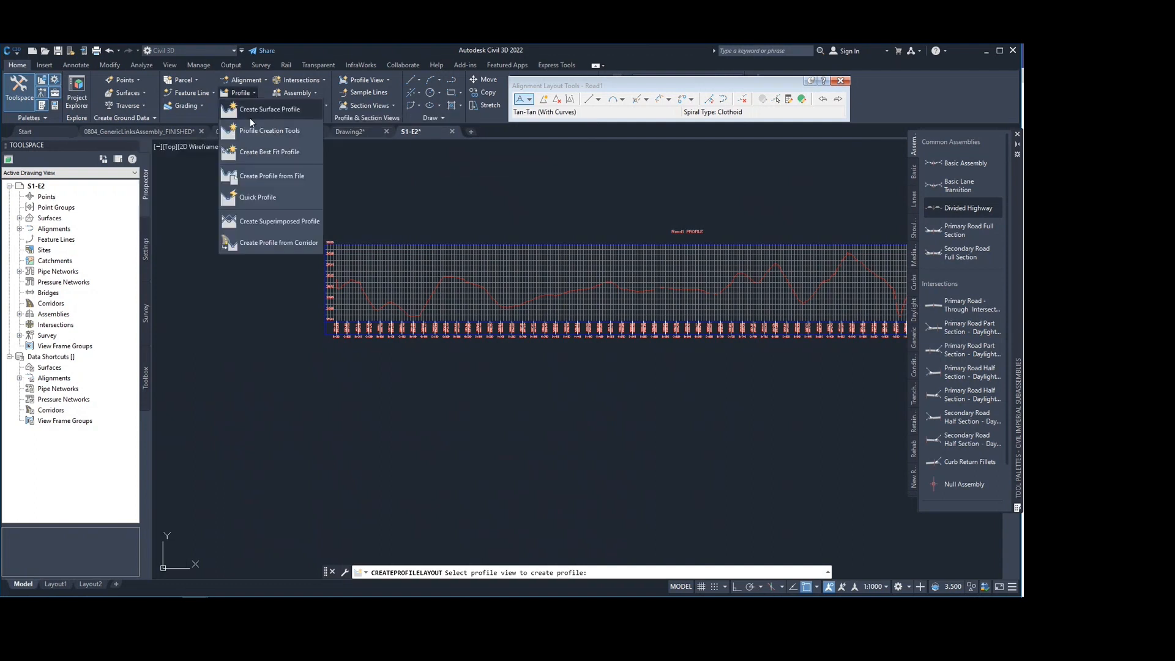
click(250, 125)
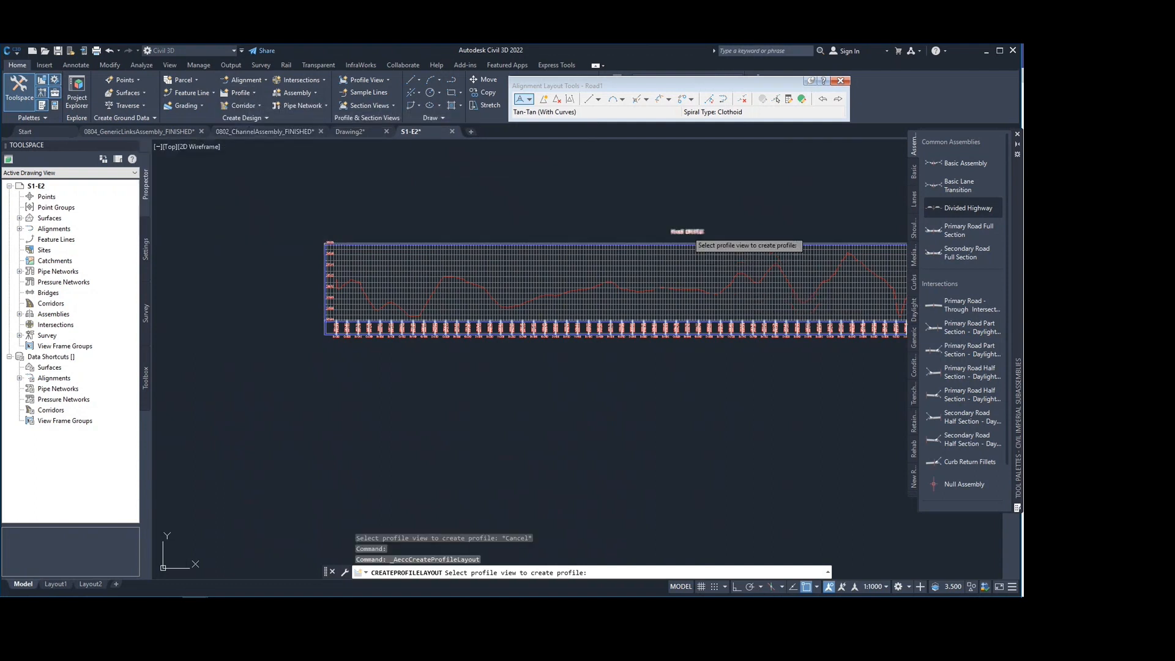
middle_drag(694, 232, 562, 271)
click(568, 270)
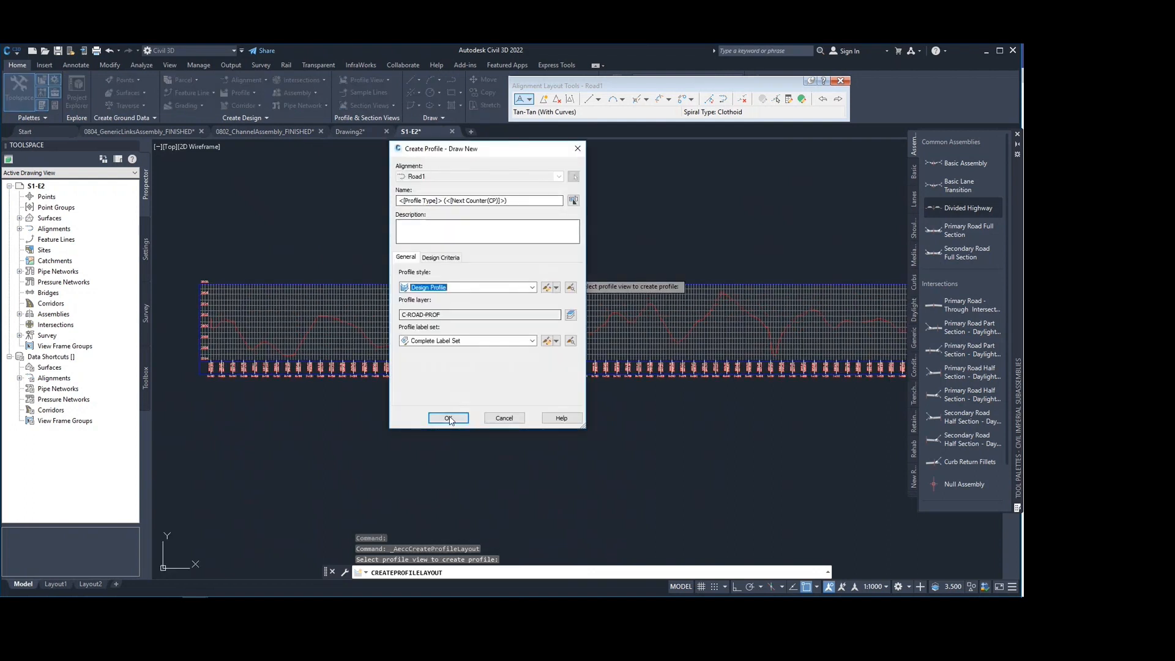
click(450, 418)
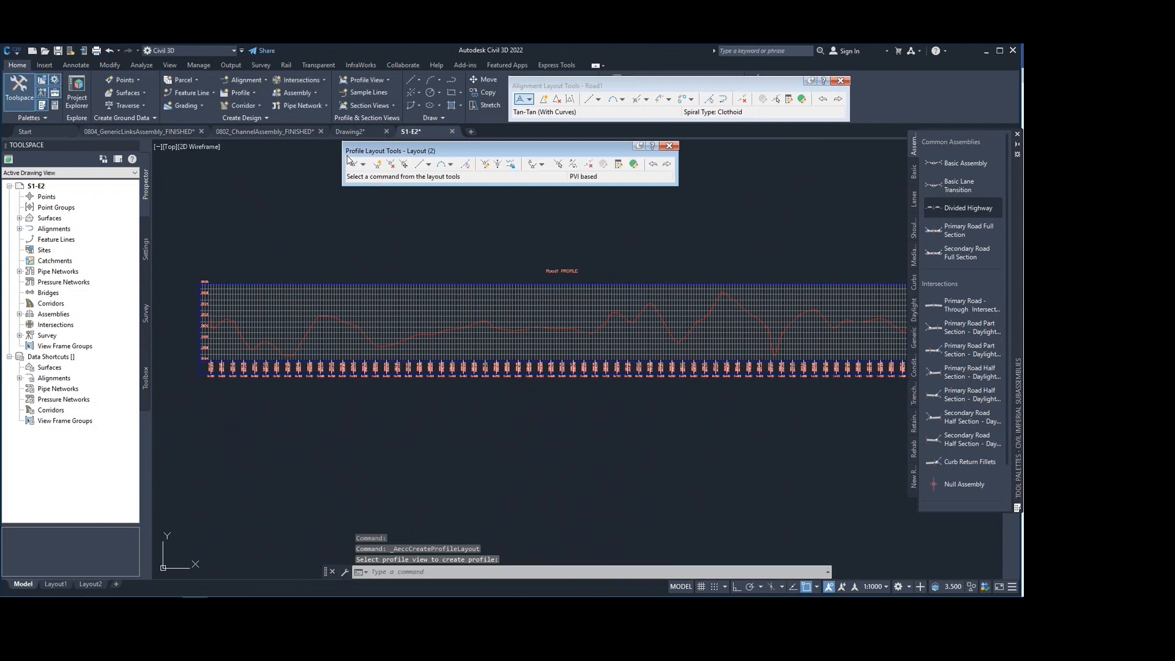
Draw the design profile's first tangents with curves, from station 0+000 at about elevation 2603.5 past the first ground crest to the view's middle
drag(370, 156, 539, 146)
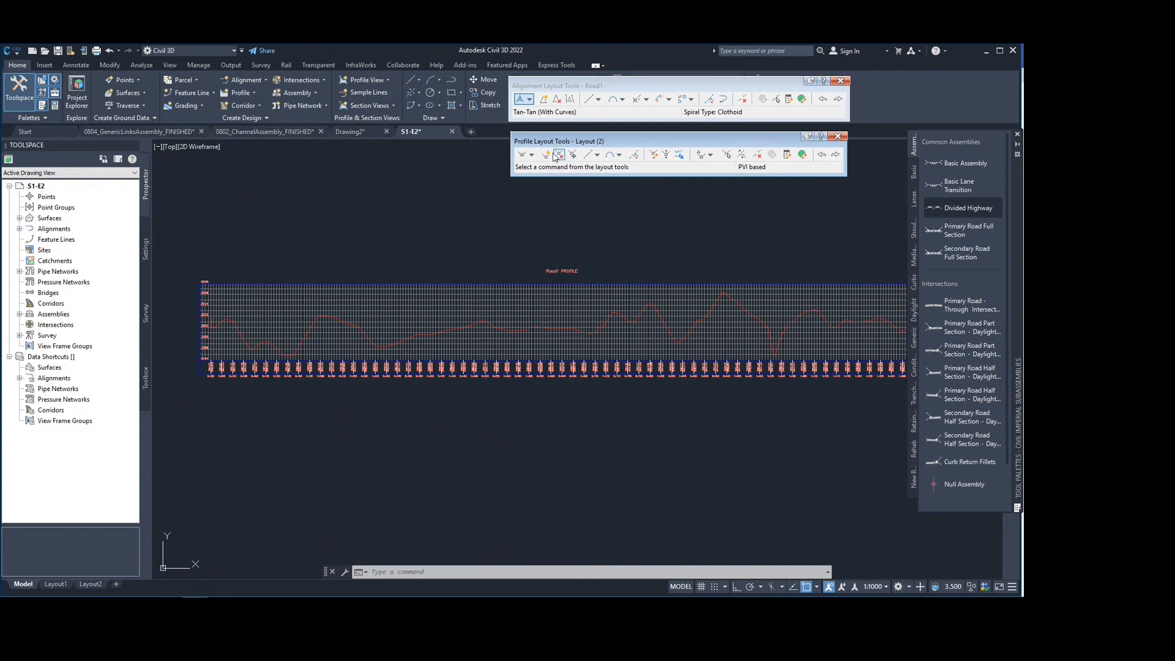
click(531, 155)
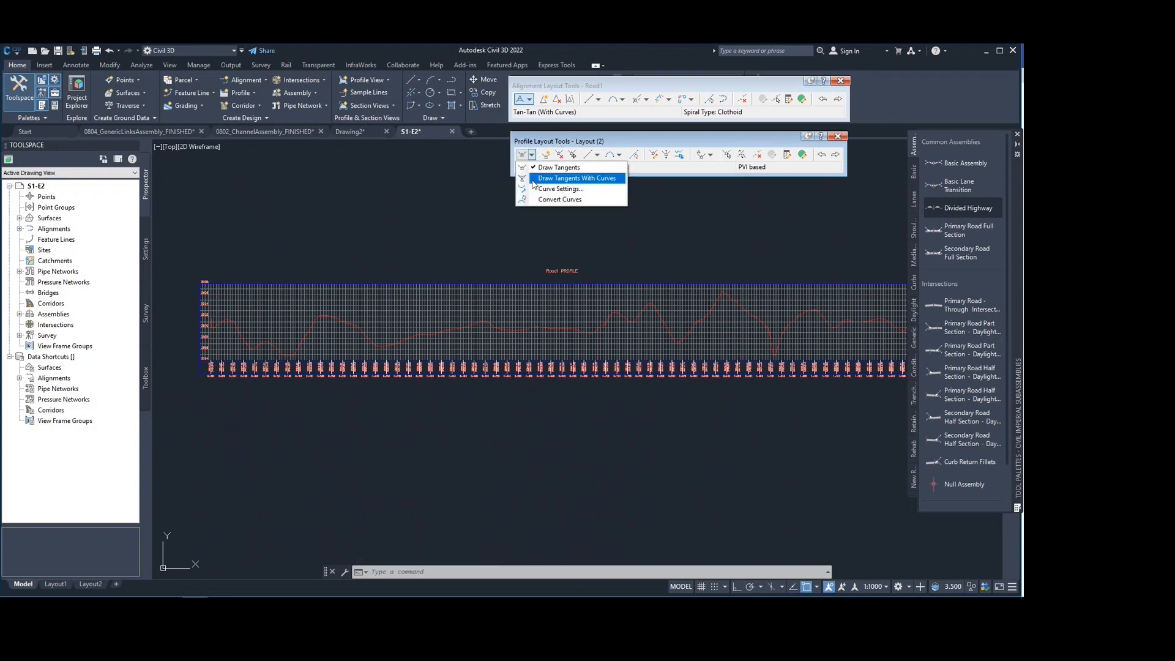
click(577, 178)
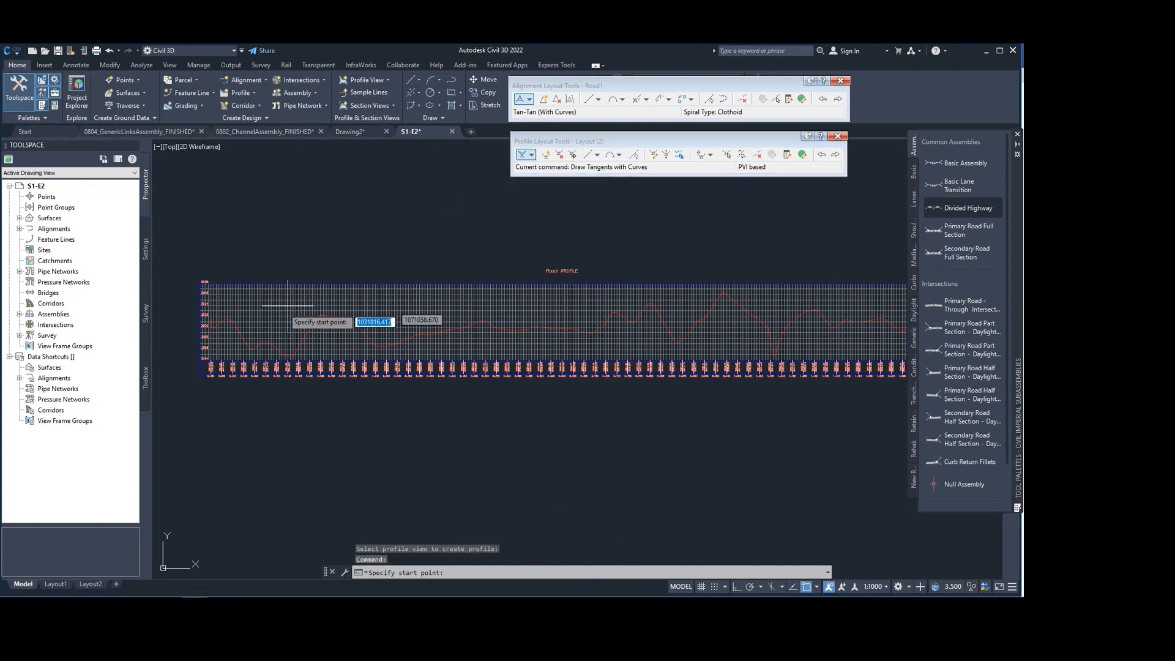
scroll(208, 333, up, 5)
click(219, 237)
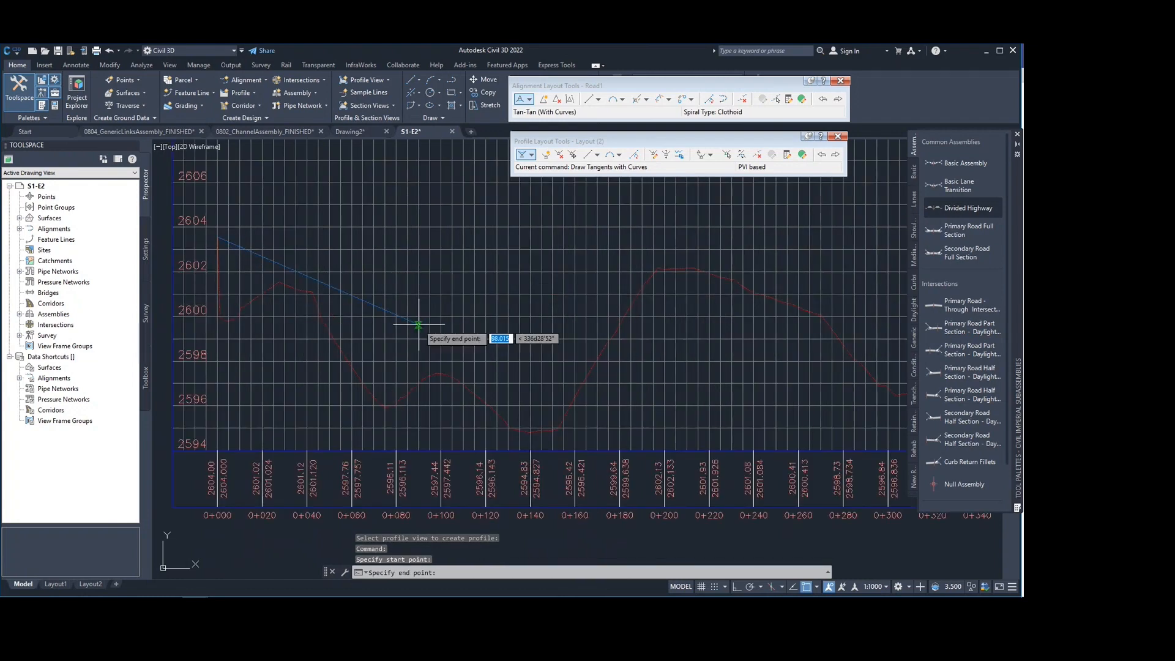
scroll(421, 326, down, 2)
click(591, 289)
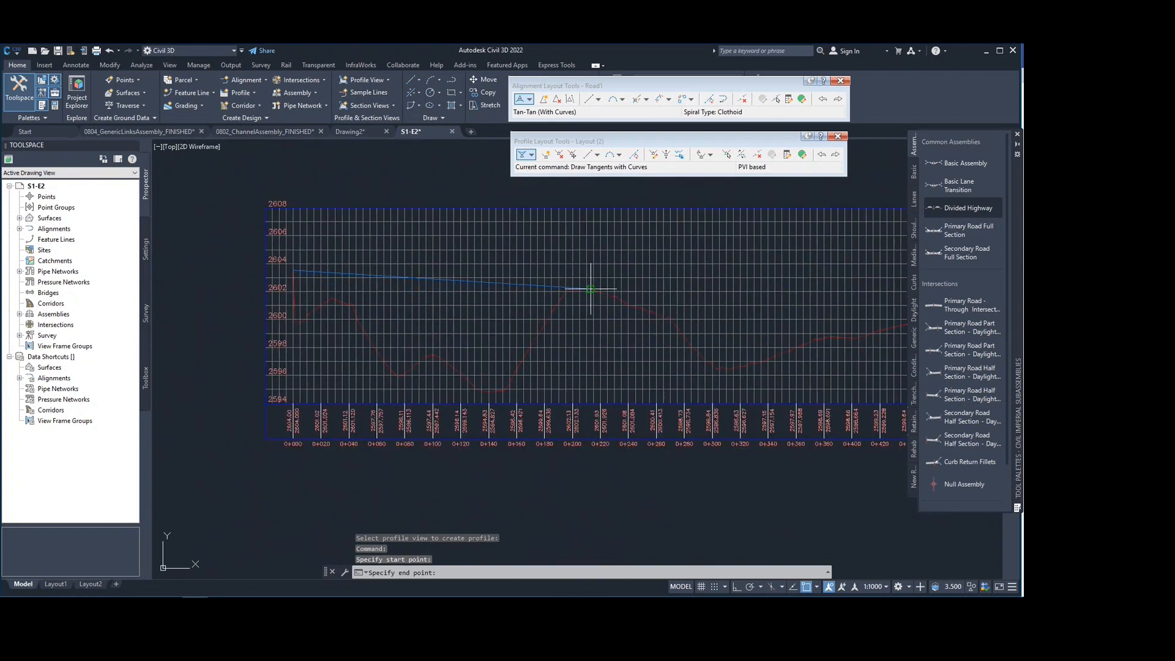
scroll(640, 309, down, 2)
middle_drag(640, 312, 326, 294)
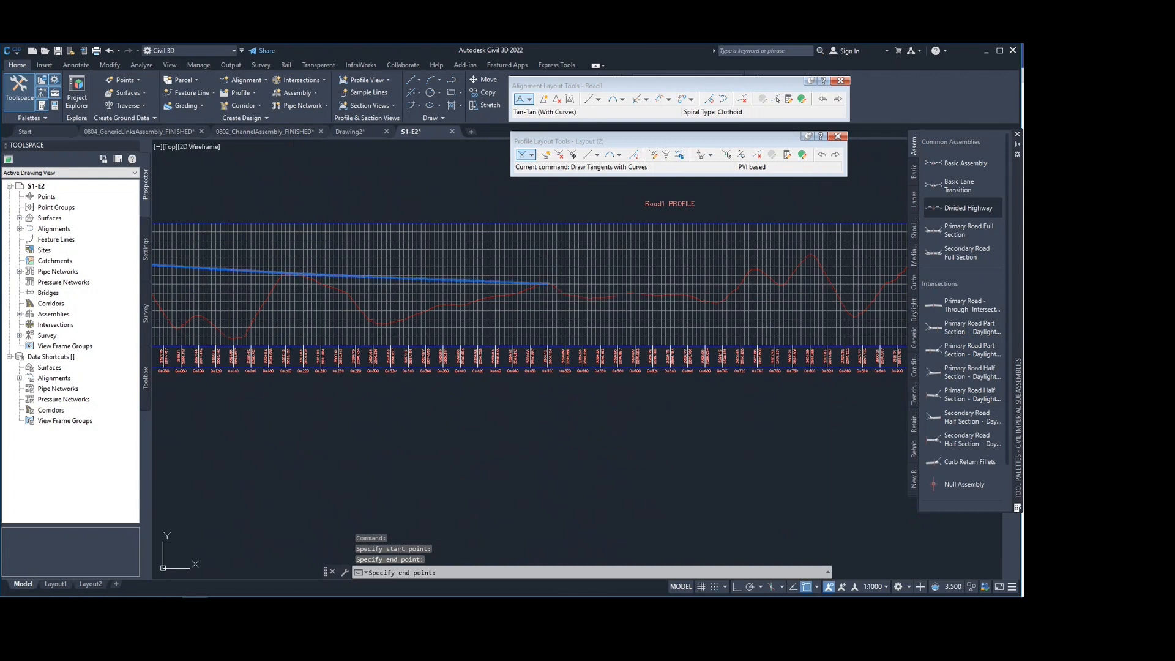
click(593, 279)
Continue the design profile's tangents with curves up over the highest ground crest and down to the ground line's end, and finish it
middle_drag(657, 277, 496, 286)
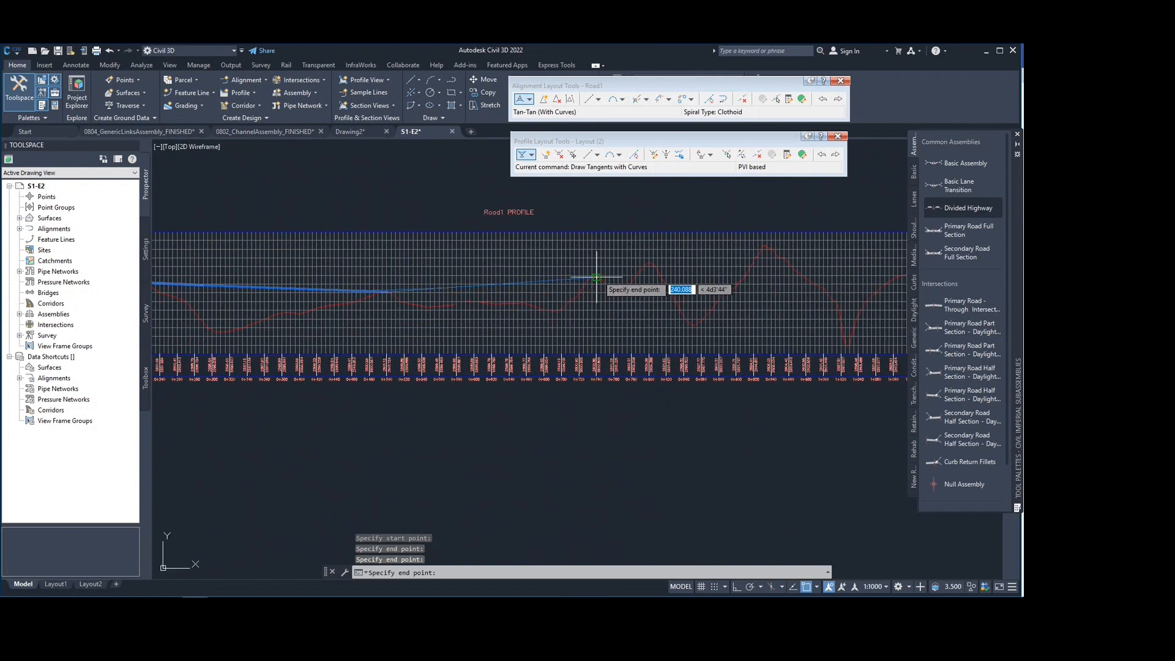
click(597, 277)
middle_drag(608, 286, 502, 302)
click(643, 263)
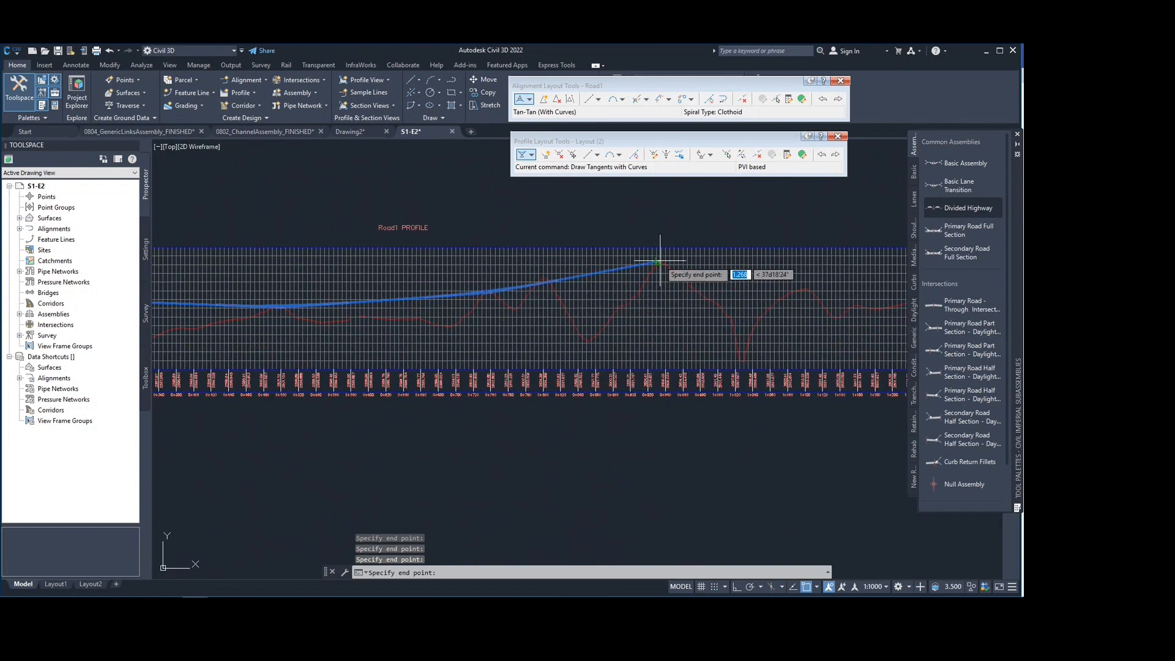
middle_drag(656, 256, 433, 250)
click(560, 286)
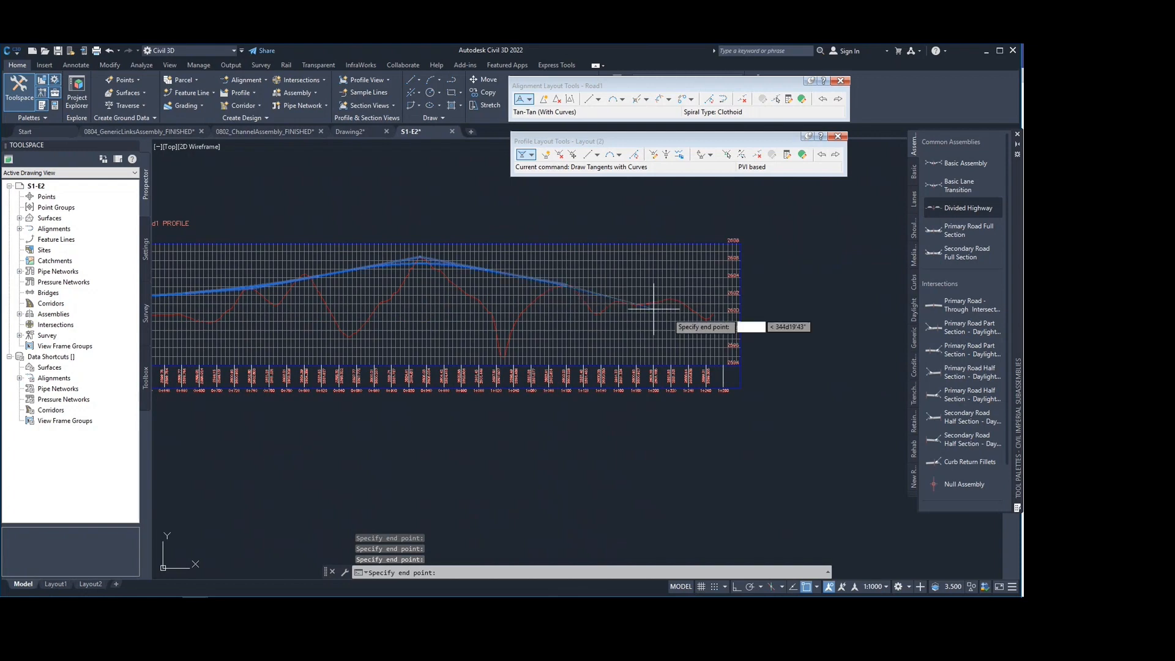
scroll(712, 313, up, 4)
click(719, 307)
scroll(686, 282, down, 6)
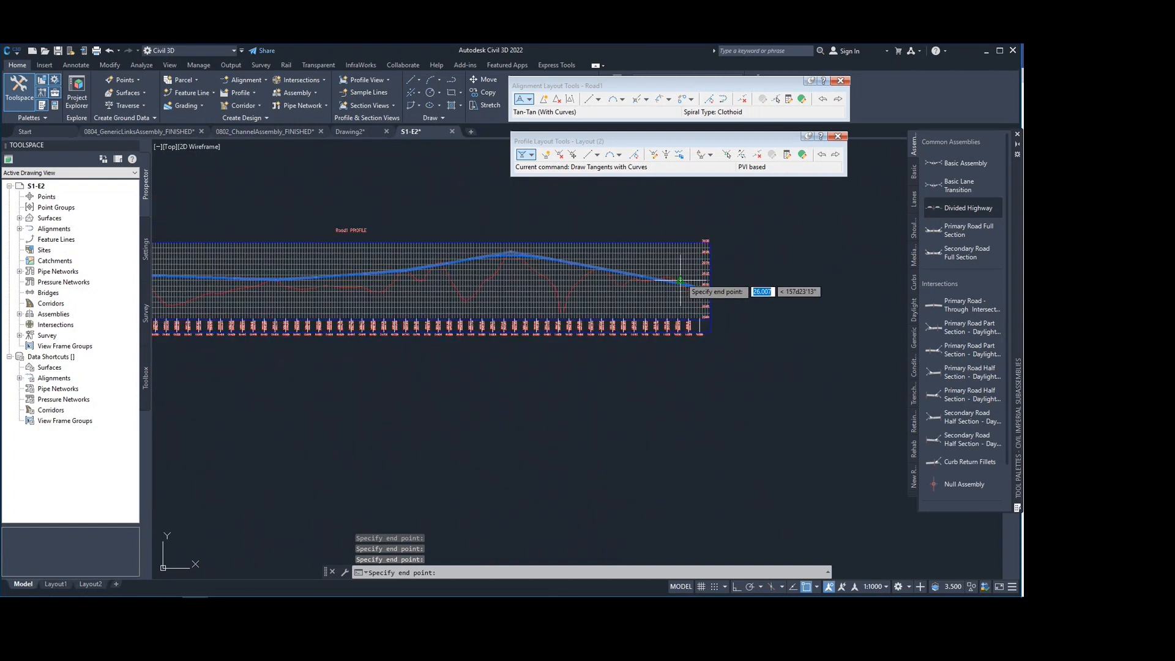
scroll(670, 269, up, 5)
key(Return)
scroll(551, 297, down, 3)
middle_drag(553, 300, 853, 303)
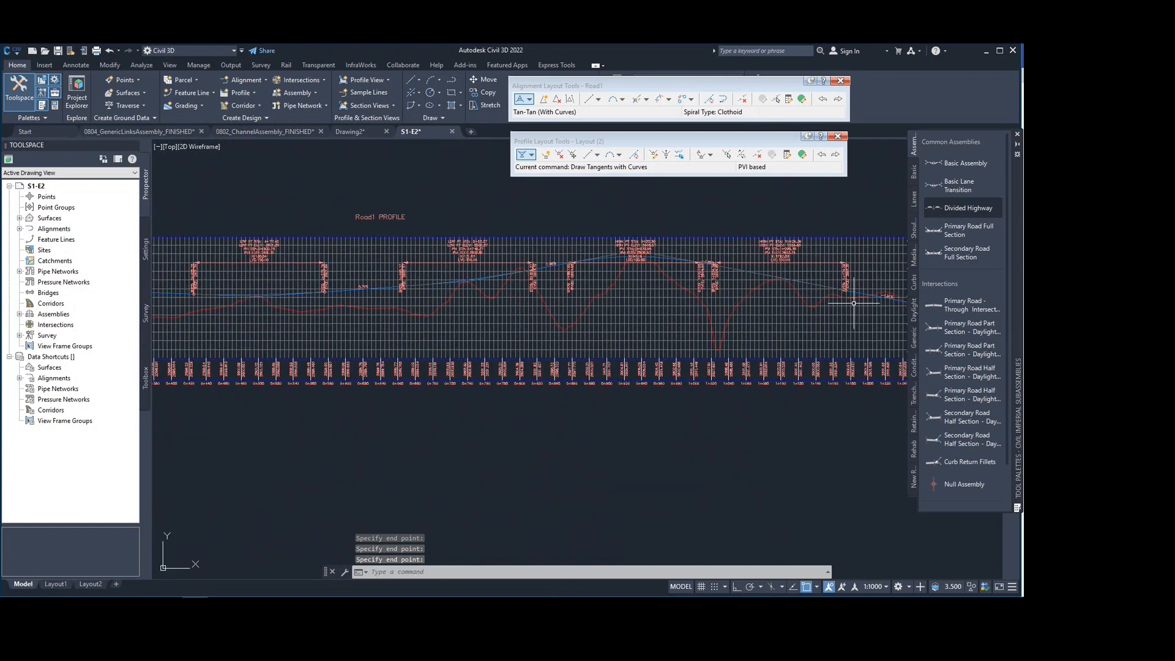
scroll(638, 336, down, 2)
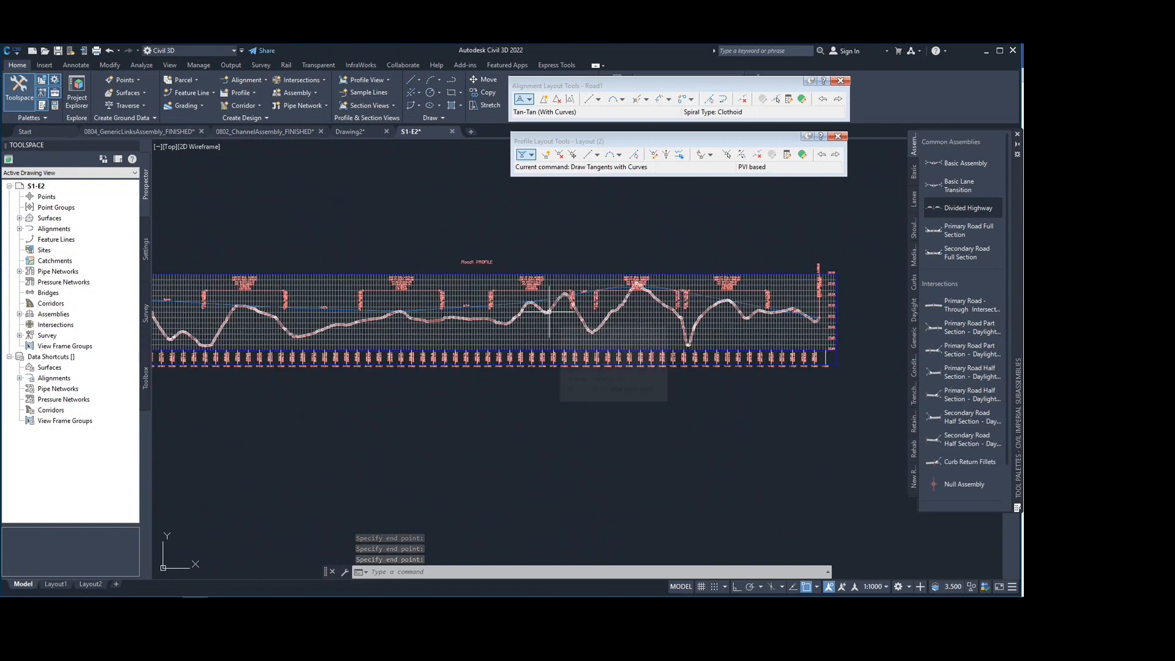
middle_drag(574, 312, 755, 348)
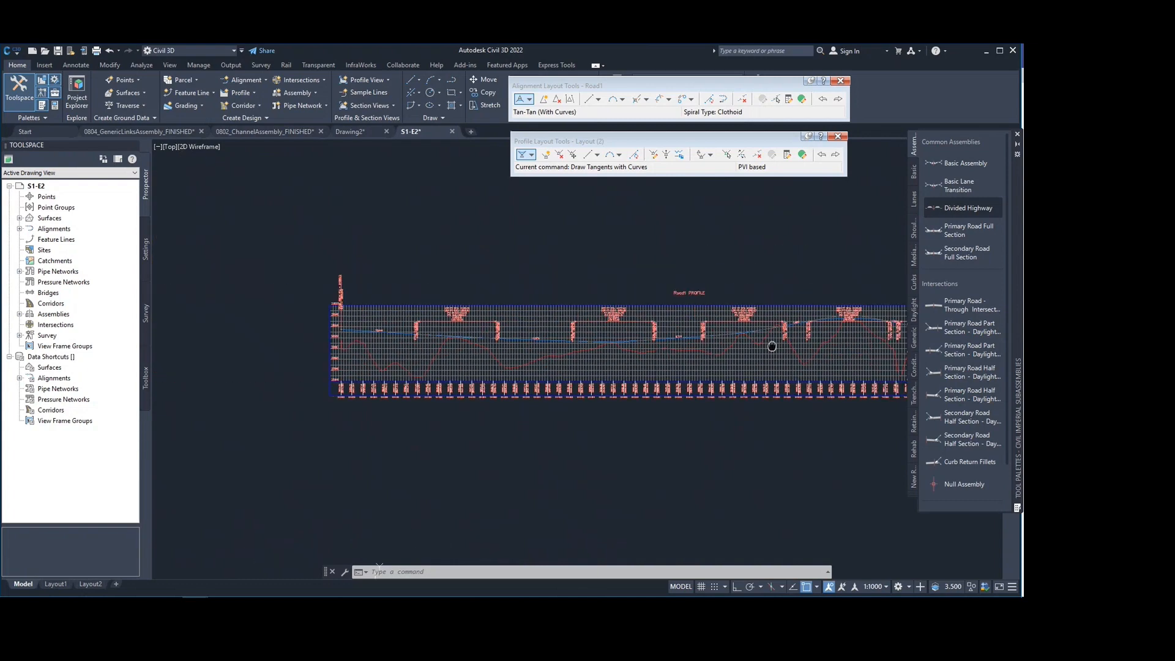
Add cut and fill area hatches between the Surface1 (1) ground profile and the Layout (2) design profile in the Road1 profile view
click(645, 309)
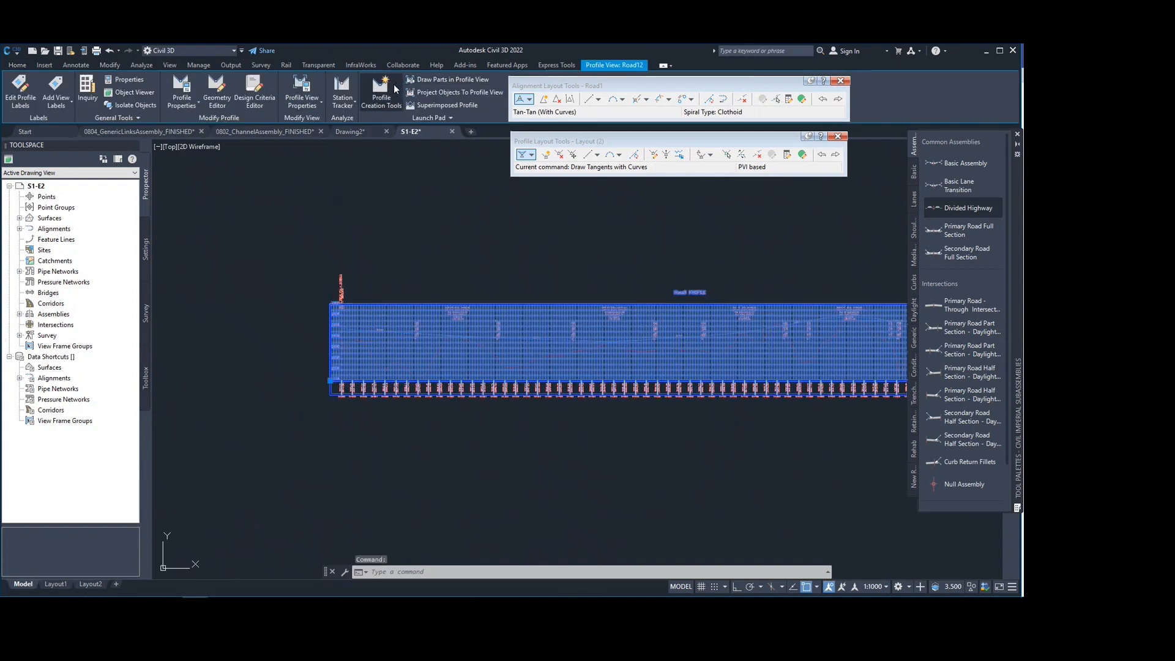
middle_drag(462, 305, 411, 275)
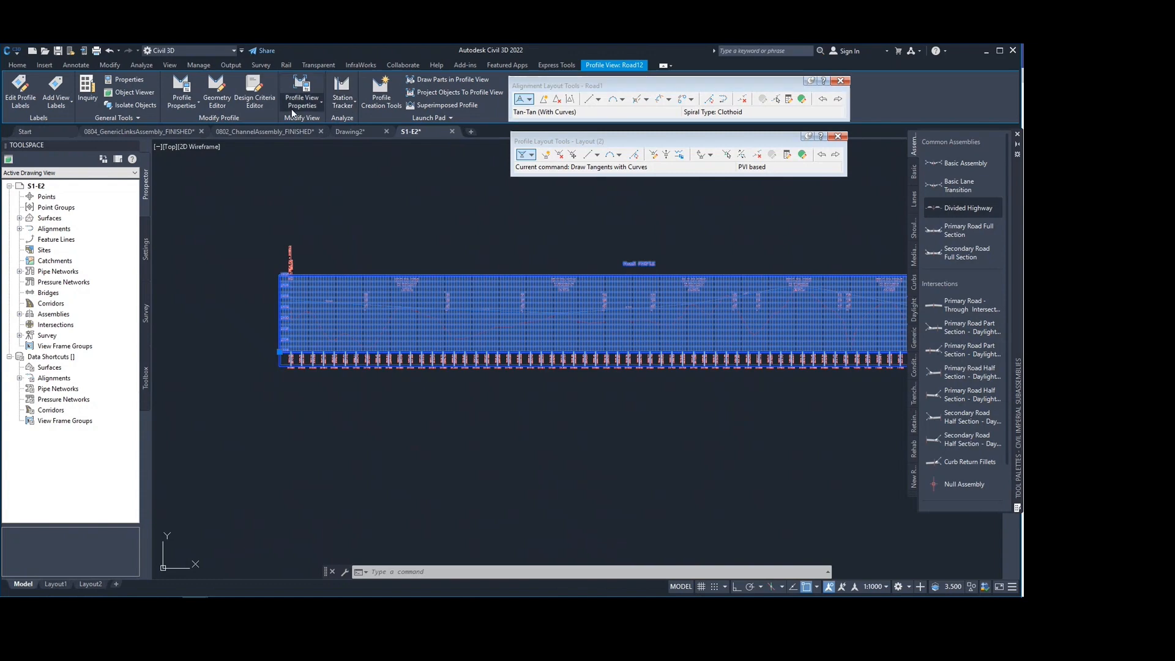
click(302, 89)
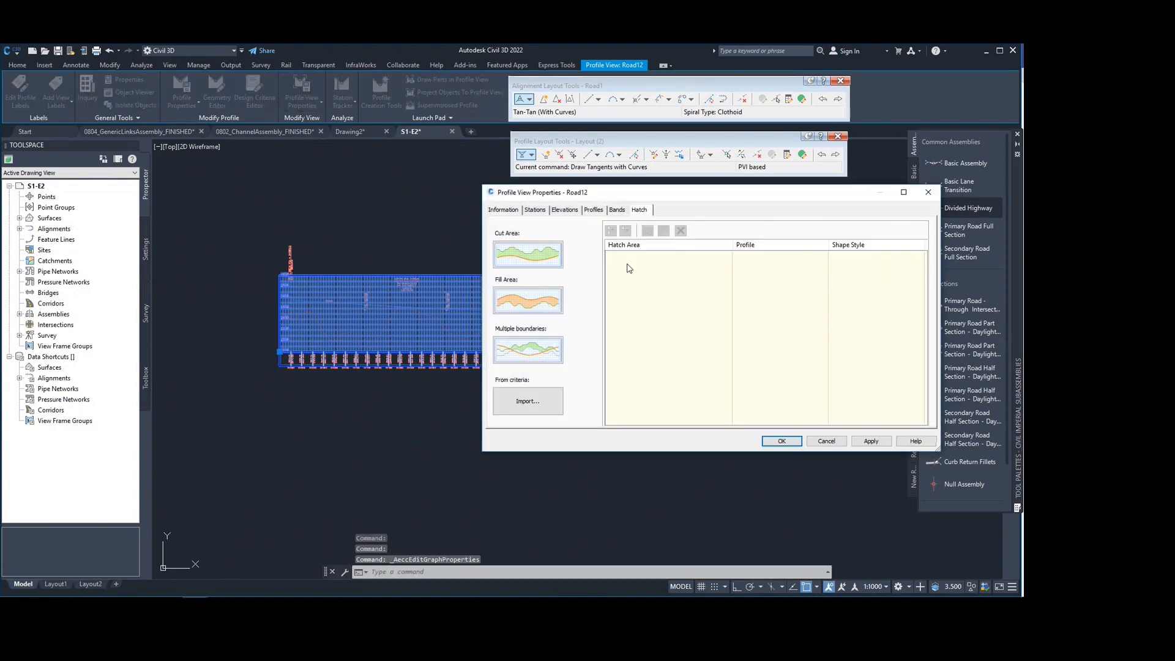
click(534, 259)
click(535, 302)
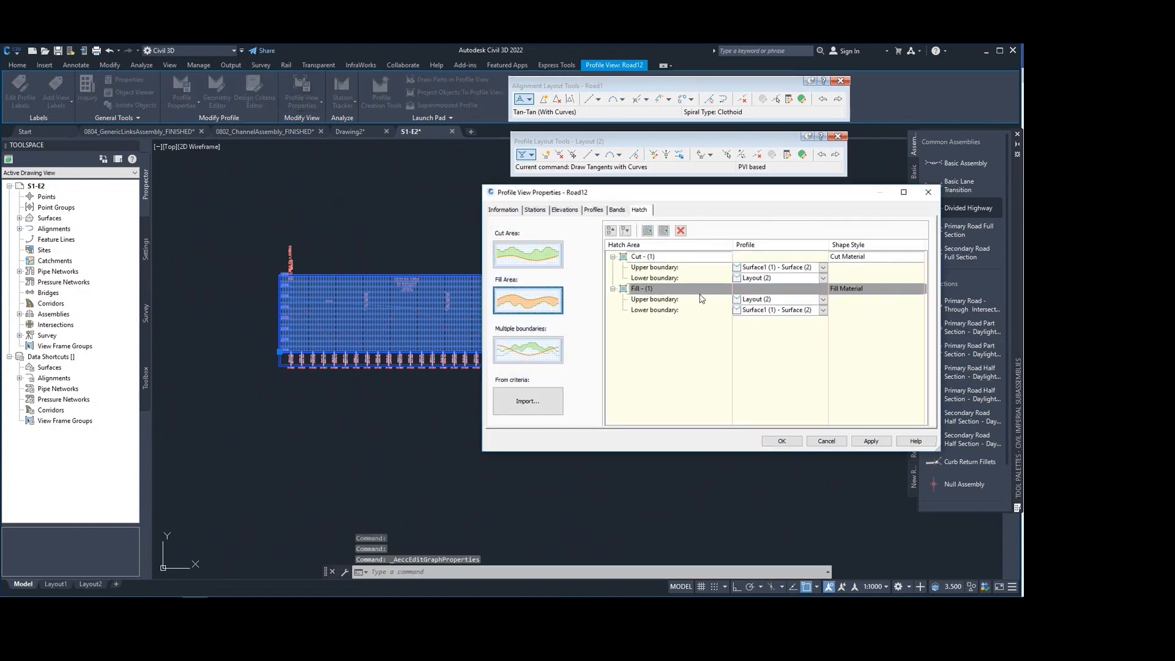
click(876, 444)
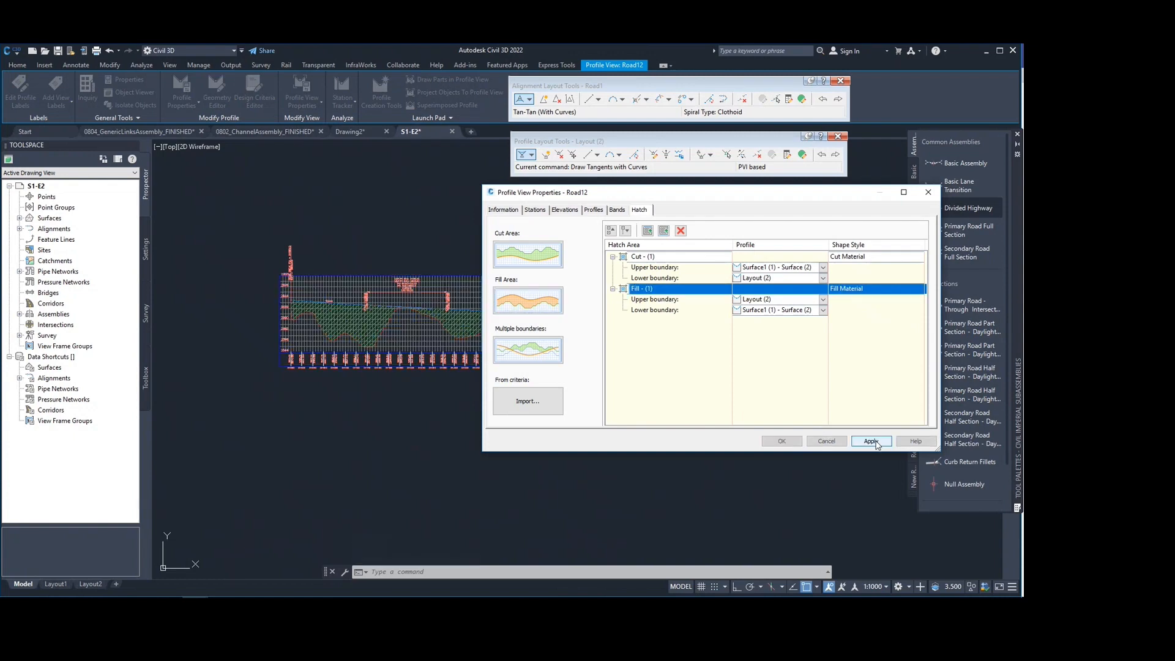
click(928, 193)
key(Escape)
Examine the cut and fill hatching between the ground line and the design profile along the whole Road1 profile view
scroll(859, 292, up, 4)
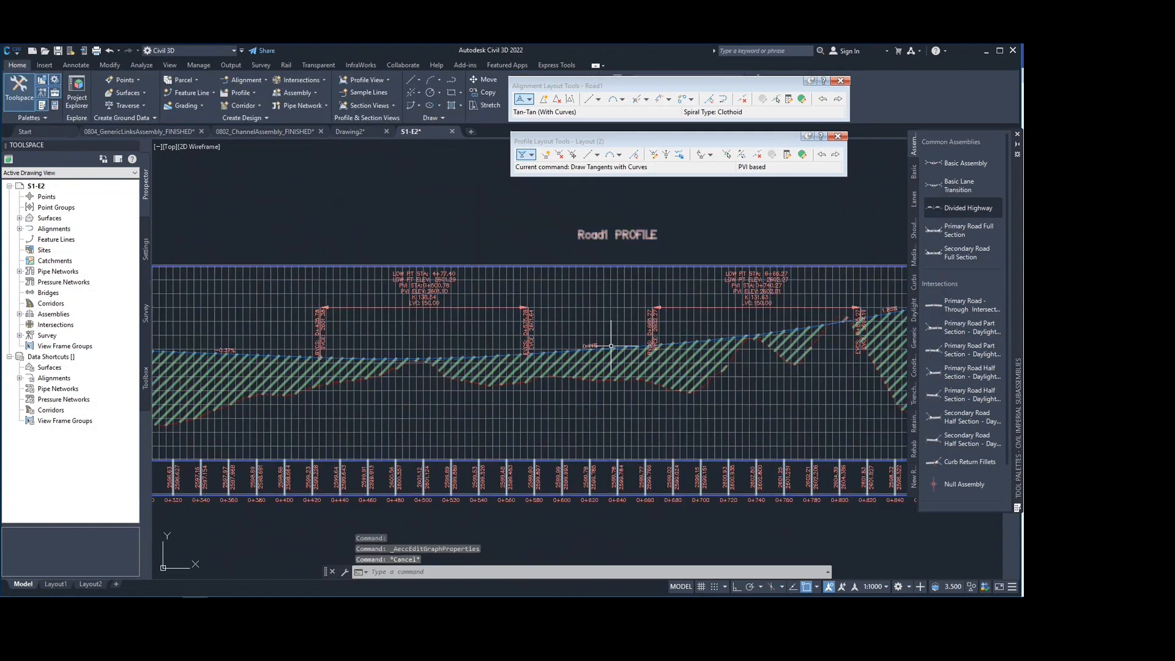
scroll(573, 343, down, 5)
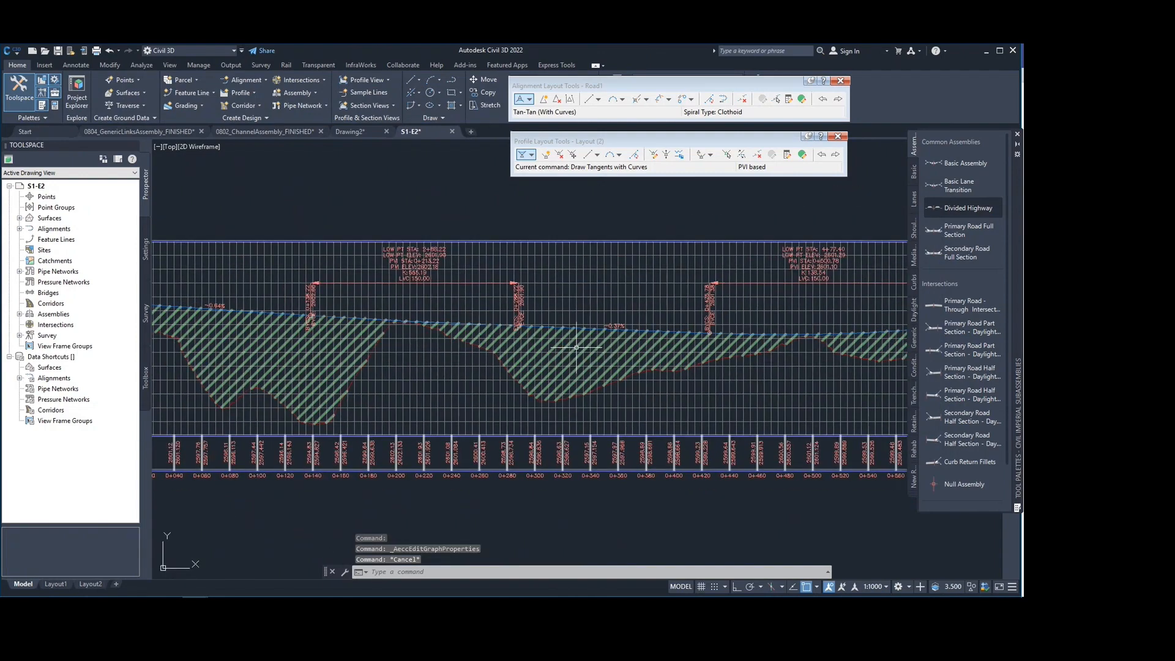
scroll(473, 354, up, 6)
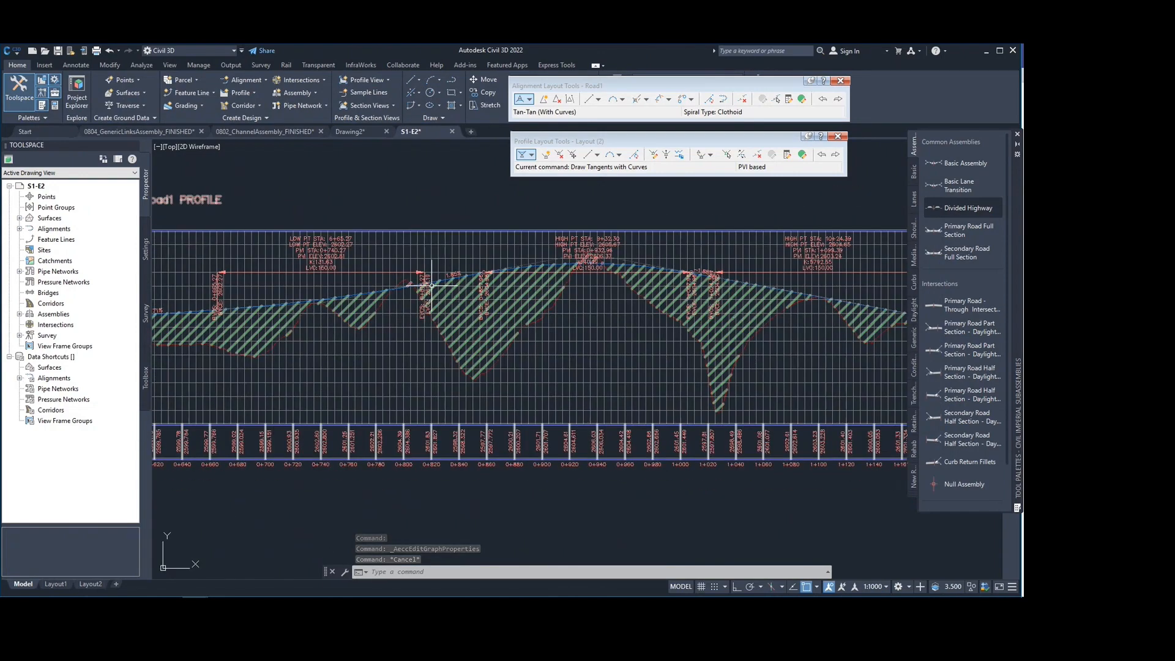
scroll(446, 279, up, 1)
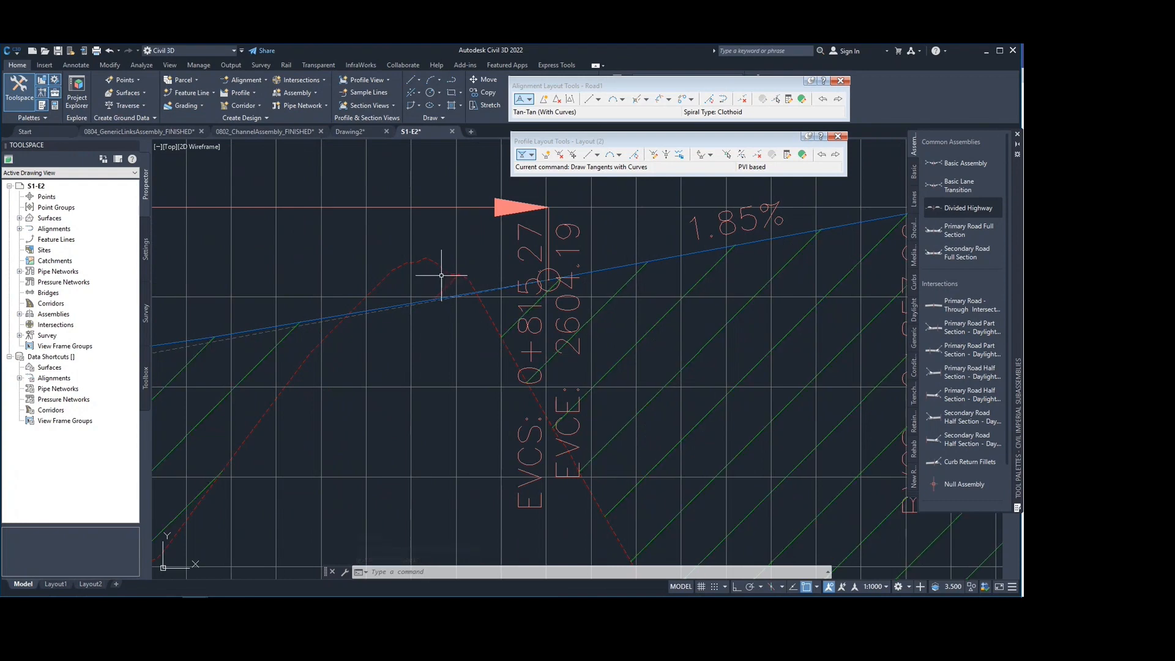
scroll(451, 279, down, 8)
scroll(550, 282, up, 2)
scroll(343, 275, down, 3)
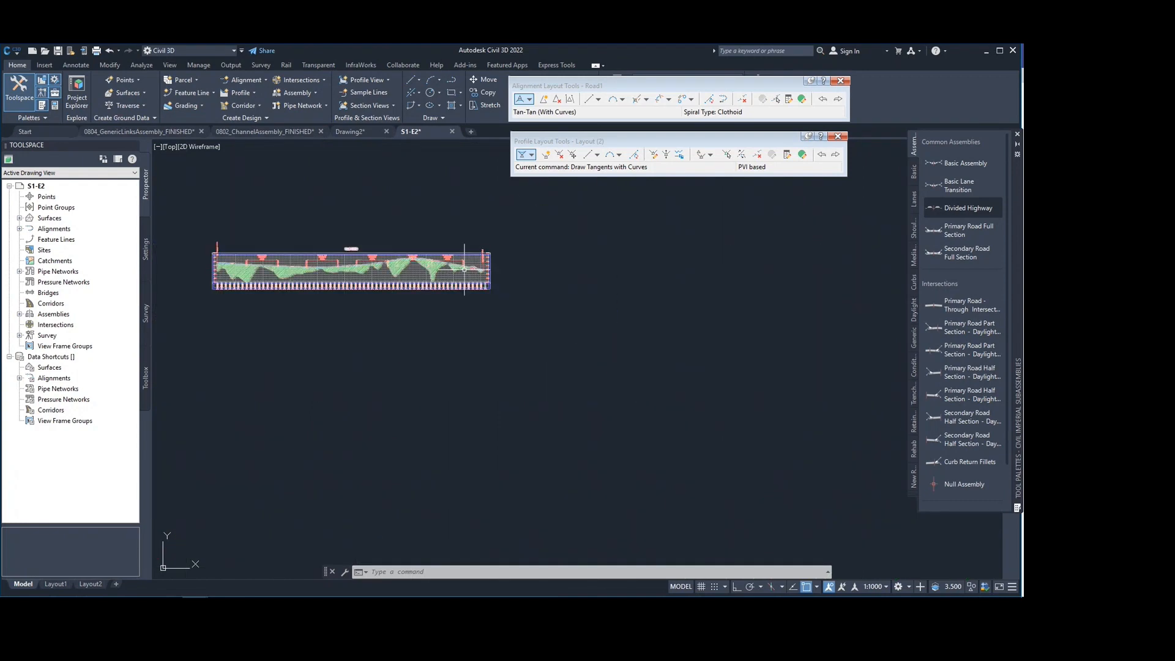
Place a Basic Lane Transition assembly in the empty space above the Road1 profile view
middle_drag(526, 278, 887, 333)
mouse_move(538, 254)
middle_down()
mouse_move(511, 210)
mouse_move(442, 224)
mouse_move(482, 276)
middle_up()
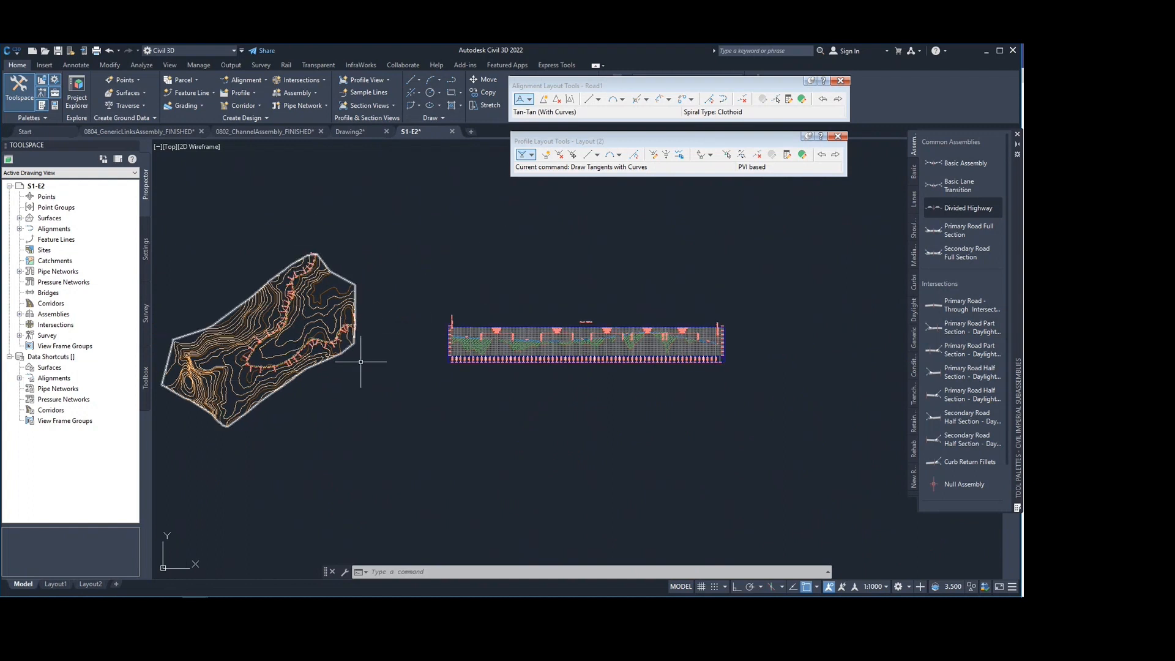
middle_drag(364, 362, 345, 361)
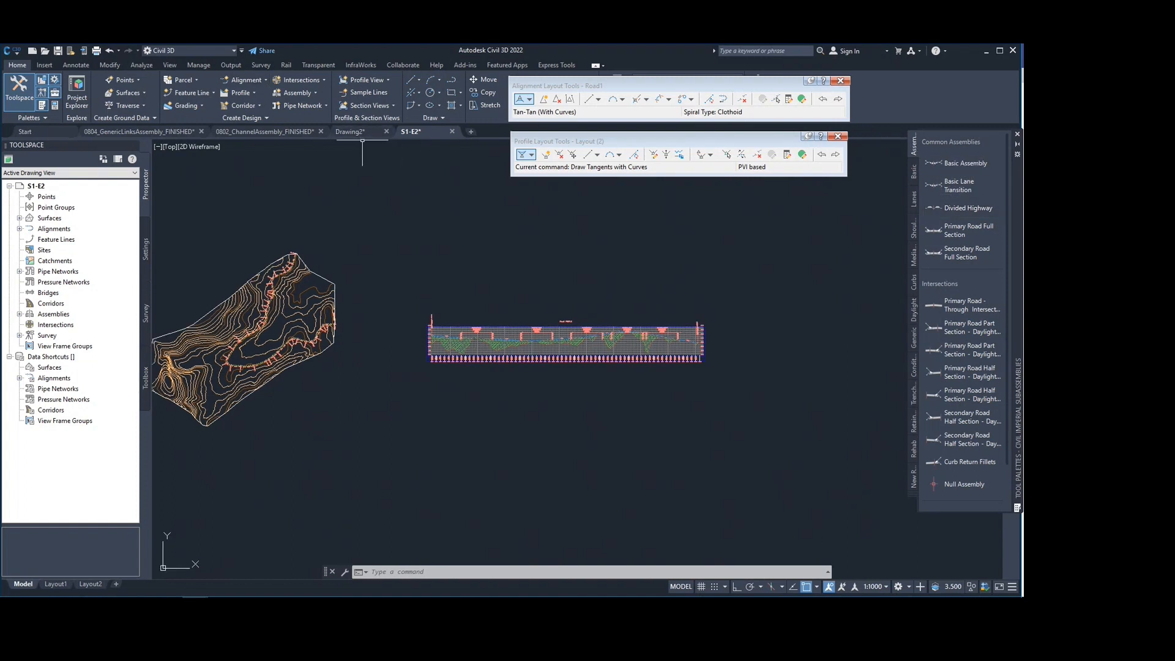
click(968, 185)
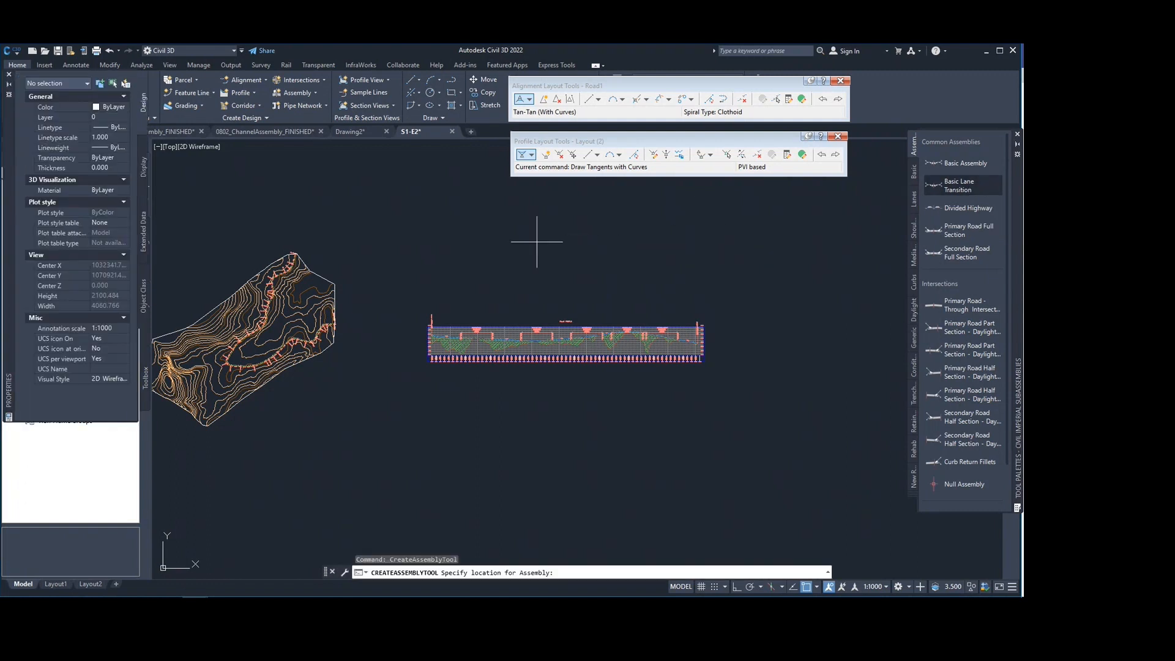
scroll(536, 242, up, 5)
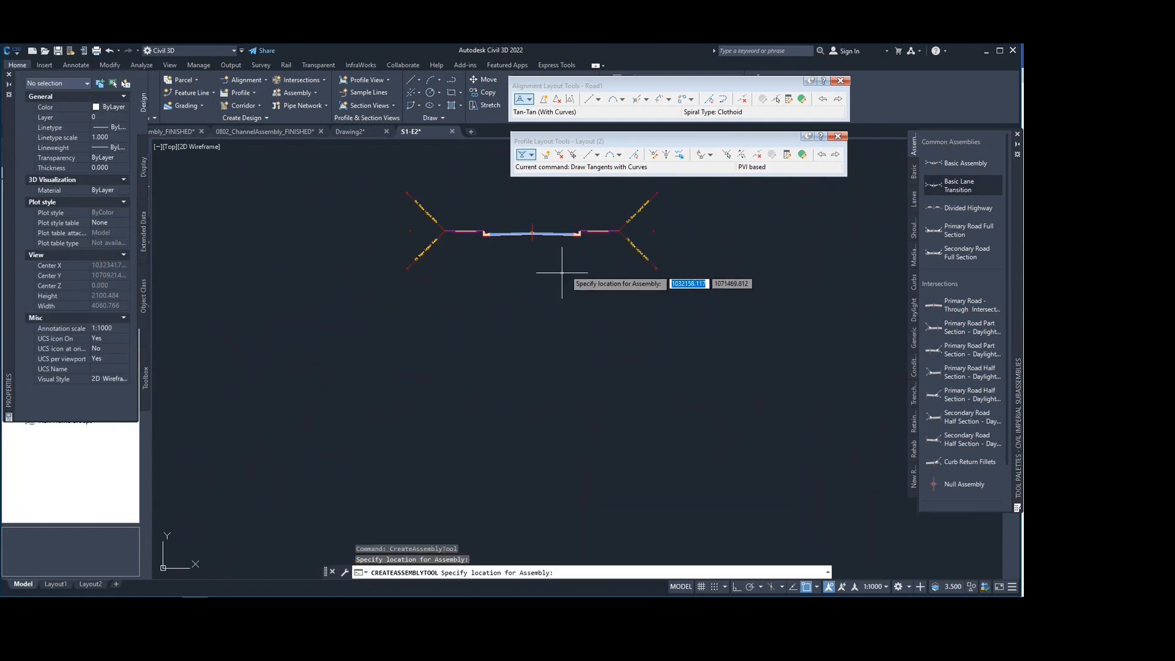
middle_drag(552, 235, 605, 282)
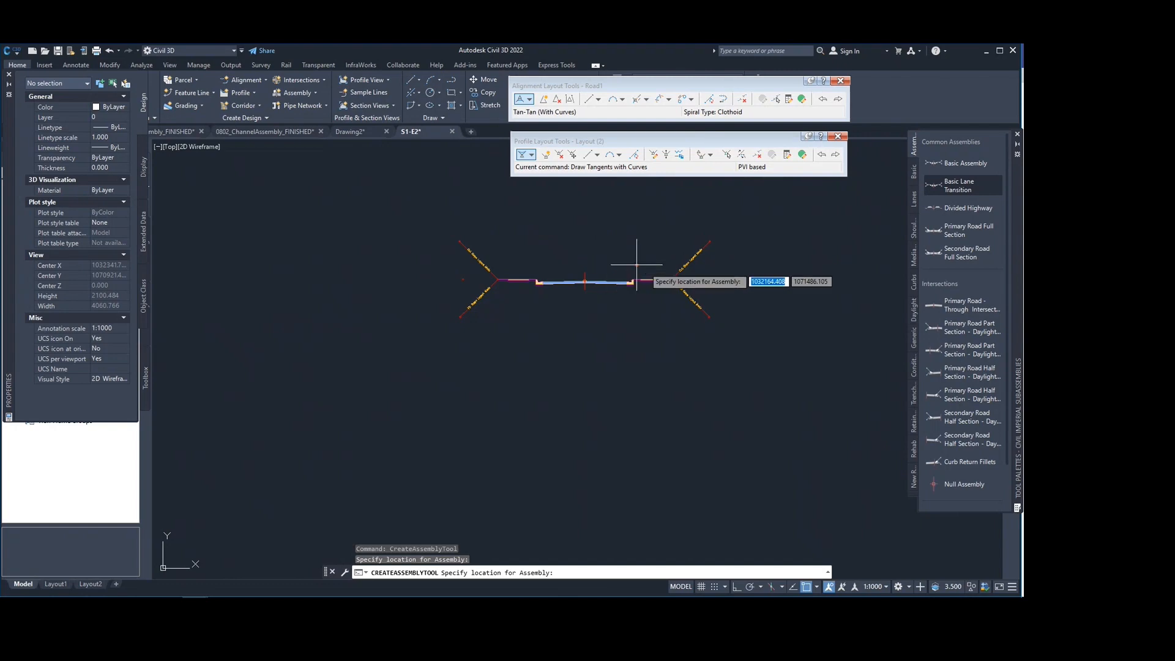
scroll(725, 310, down, 5)
key(Escape)
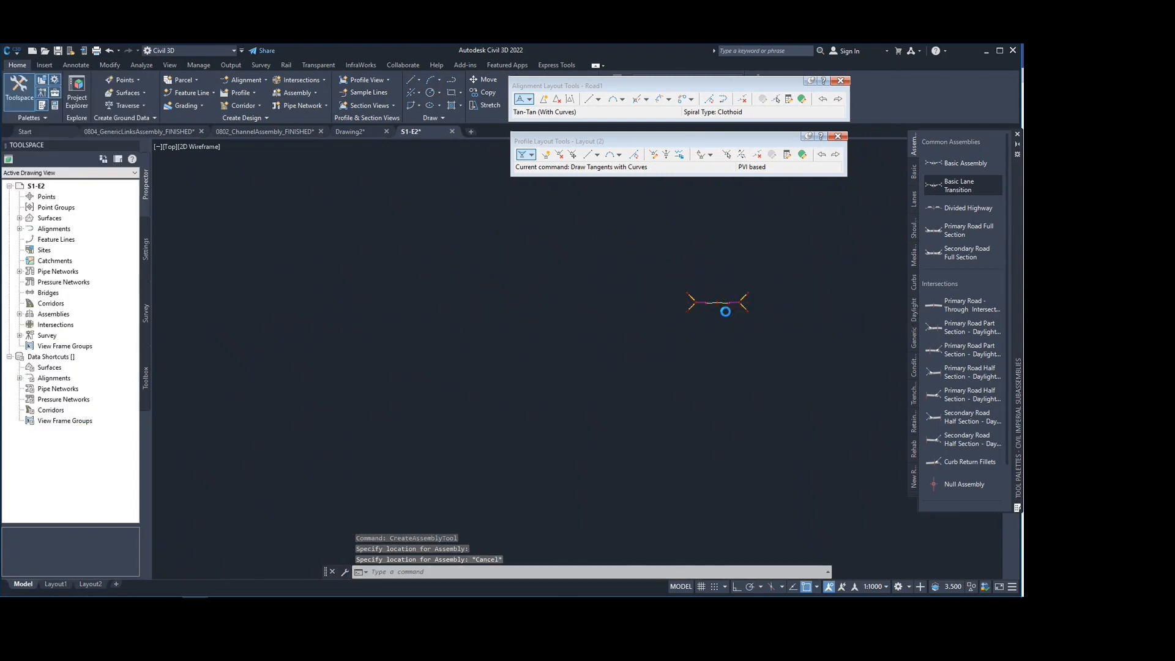
Start a corridor named Corridor -2 with an alignment-and-profile baseline using Road1 and Layout (2)
scroll(725, 311, down, 3)
scroll(685, 358, up, 4)
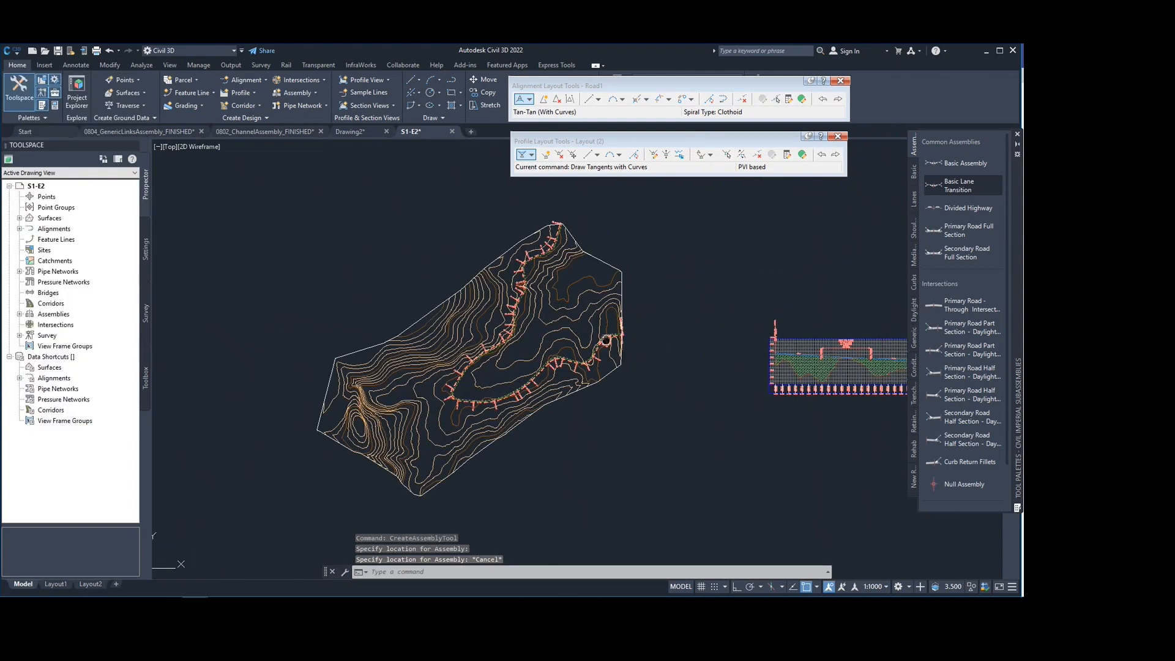
middle_drag(460, 374, 460, 374)
middle_drag(465, 304, 439, 300)
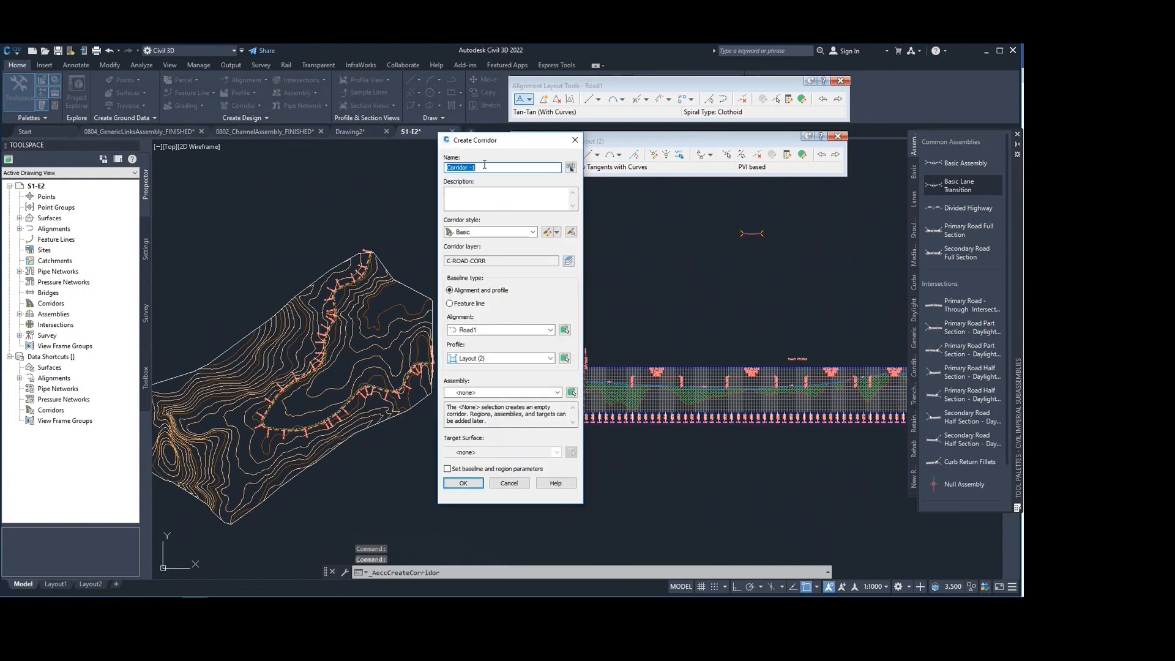
click(475, 169)
key(BackSpace)
text(2)
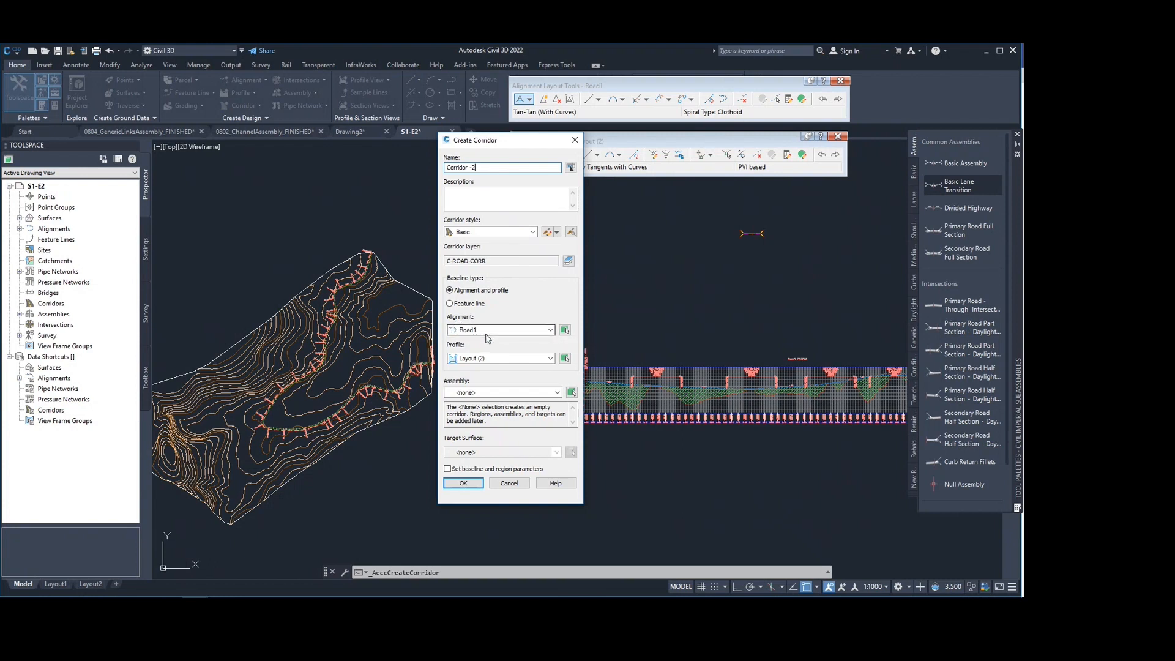
click(511, 304)
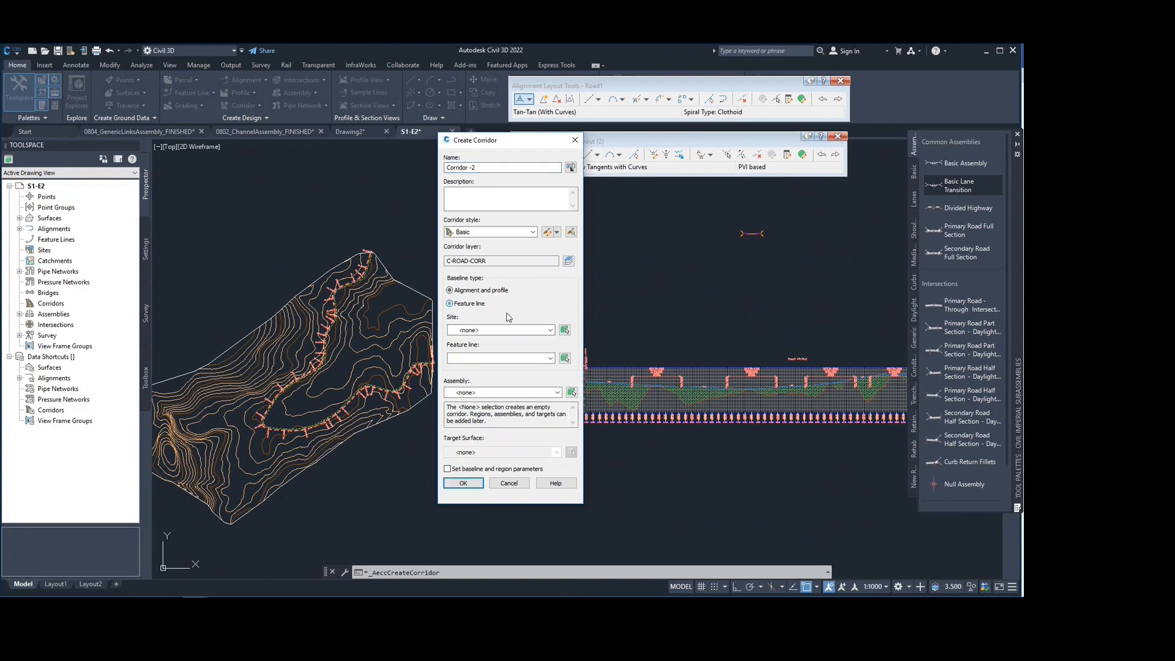
click(472, 290)
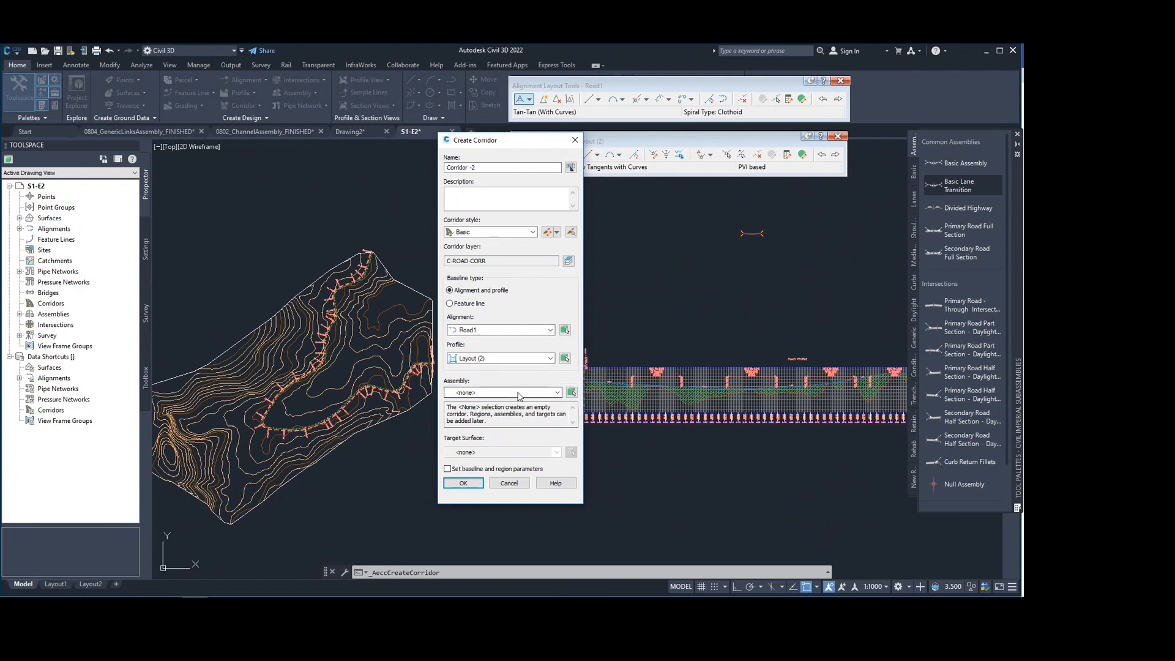
Assign the Transition assembly and the target surface Surface1 (1) to the corridor, keeping the Basic corridor style
click(557, 392)
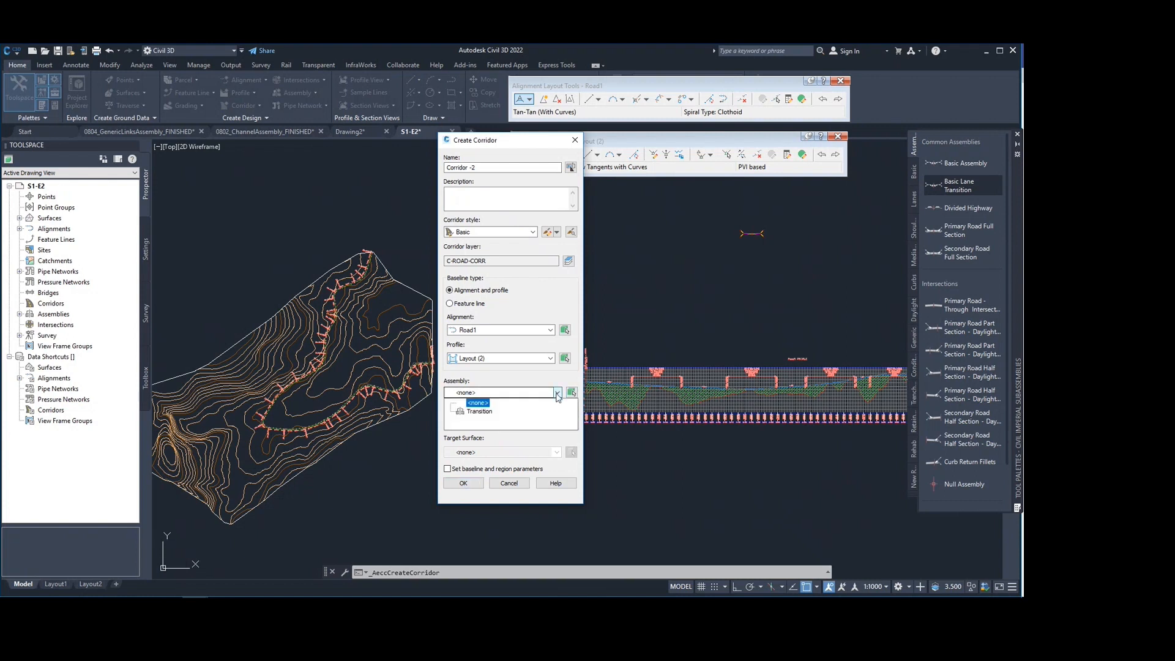
click(477, 411)
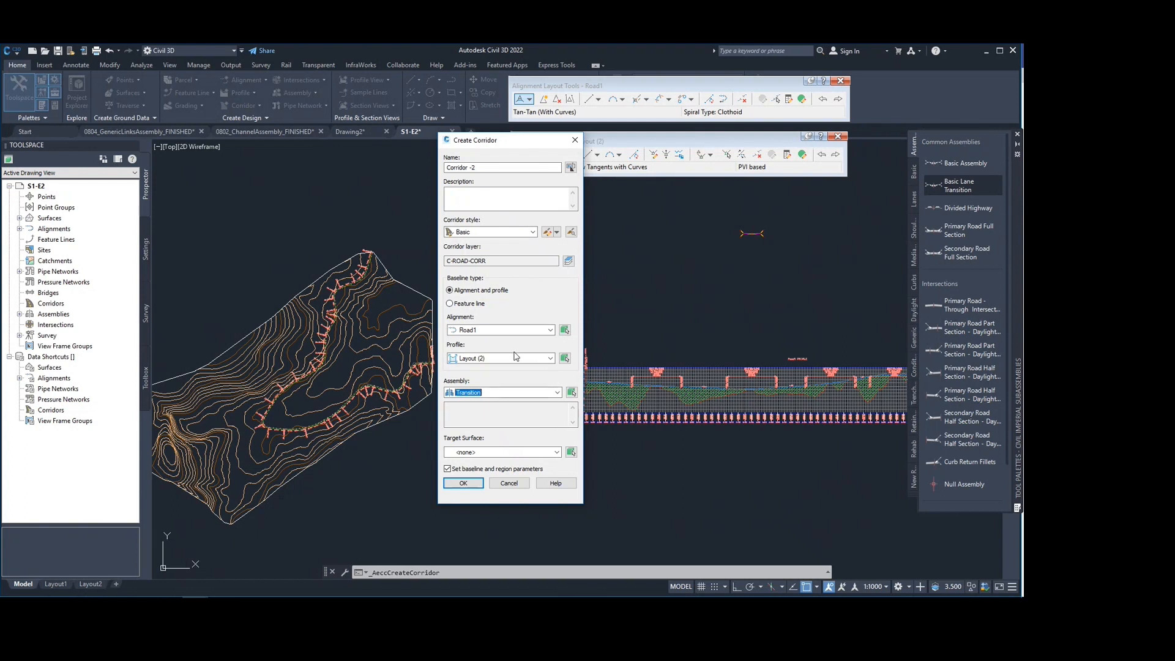
click(533, 231)
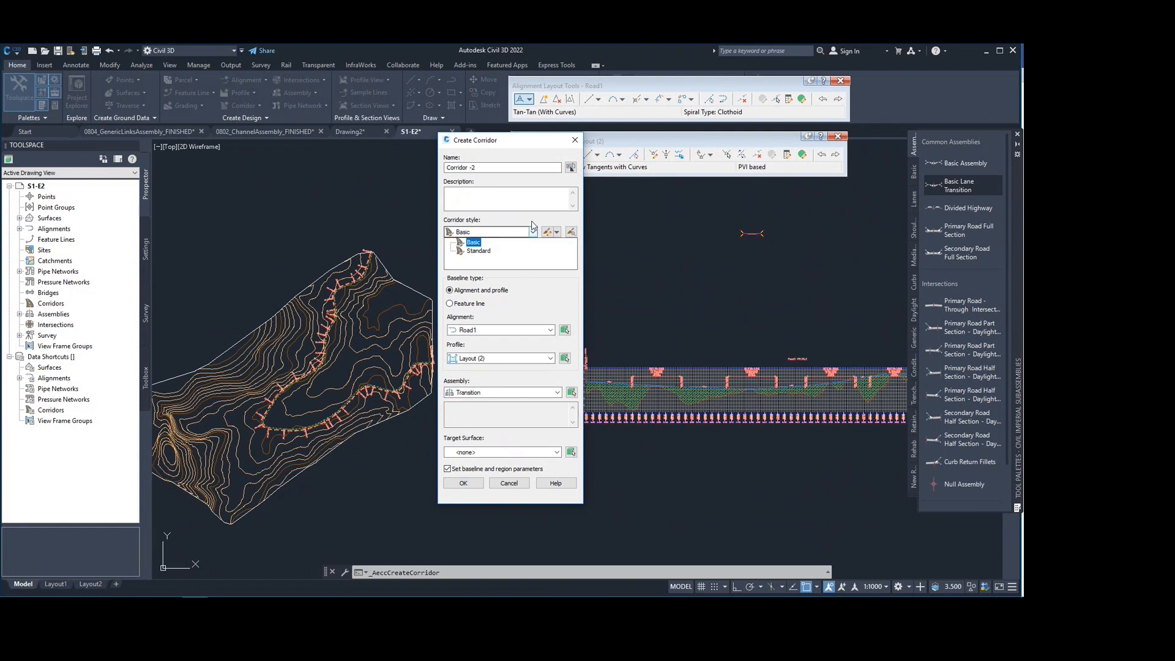
click(532, 227)
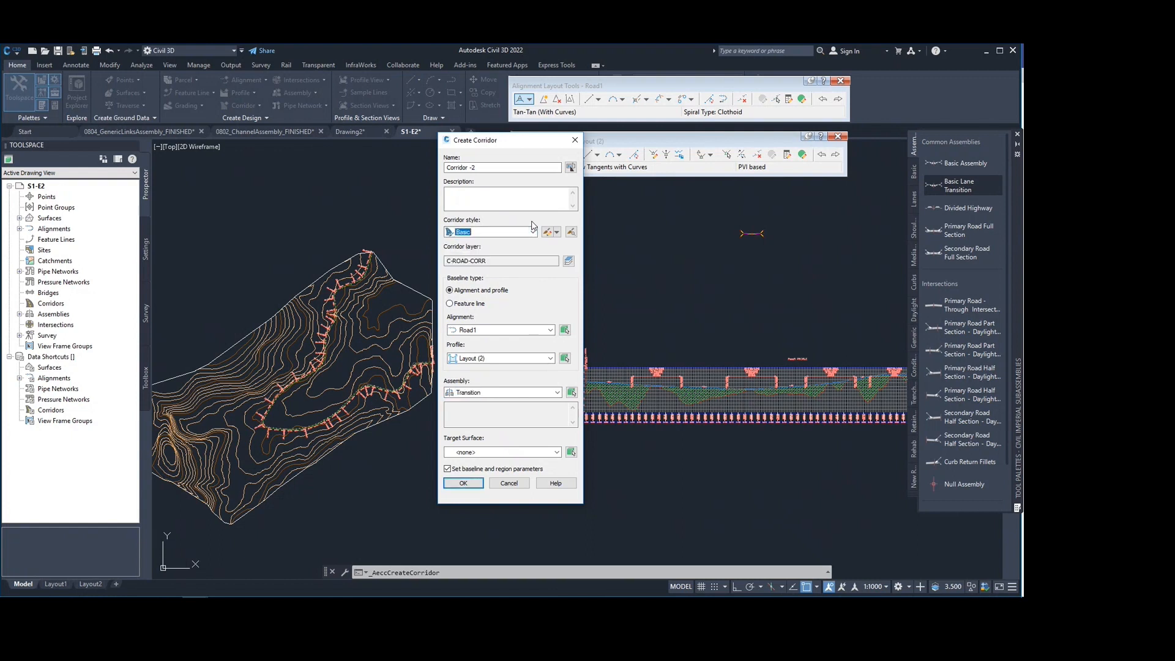
click(500, 452)
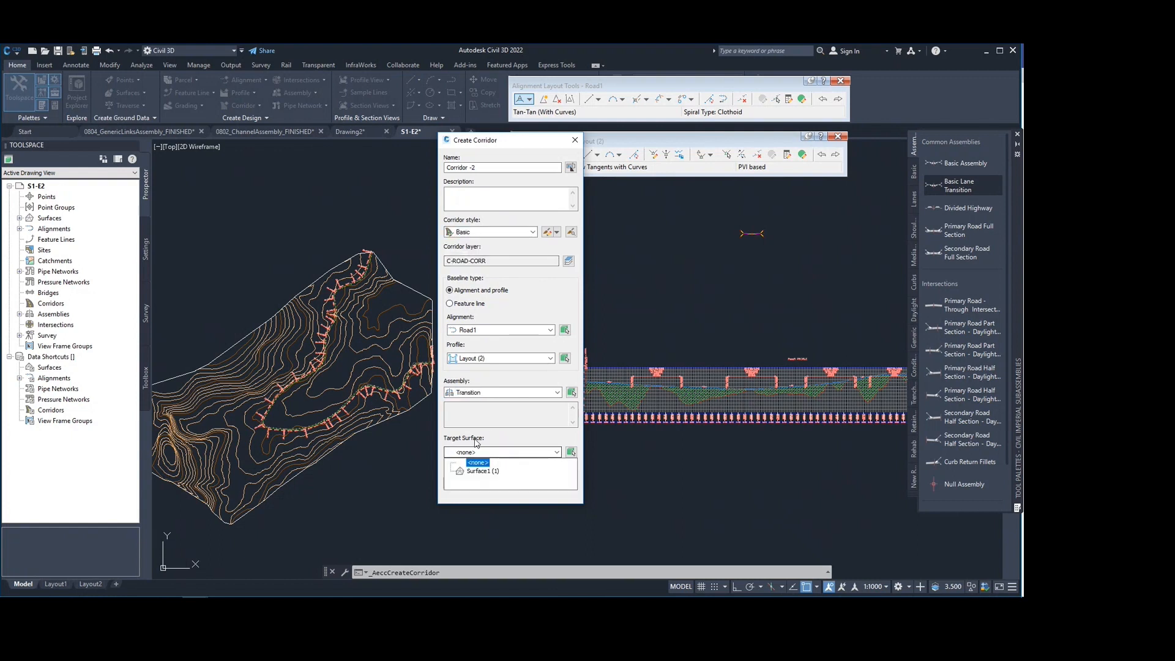
click(485, 470)
Accept the baseline and region parameters, rebuild the corridor and dismiss the event list
click(475, 484)
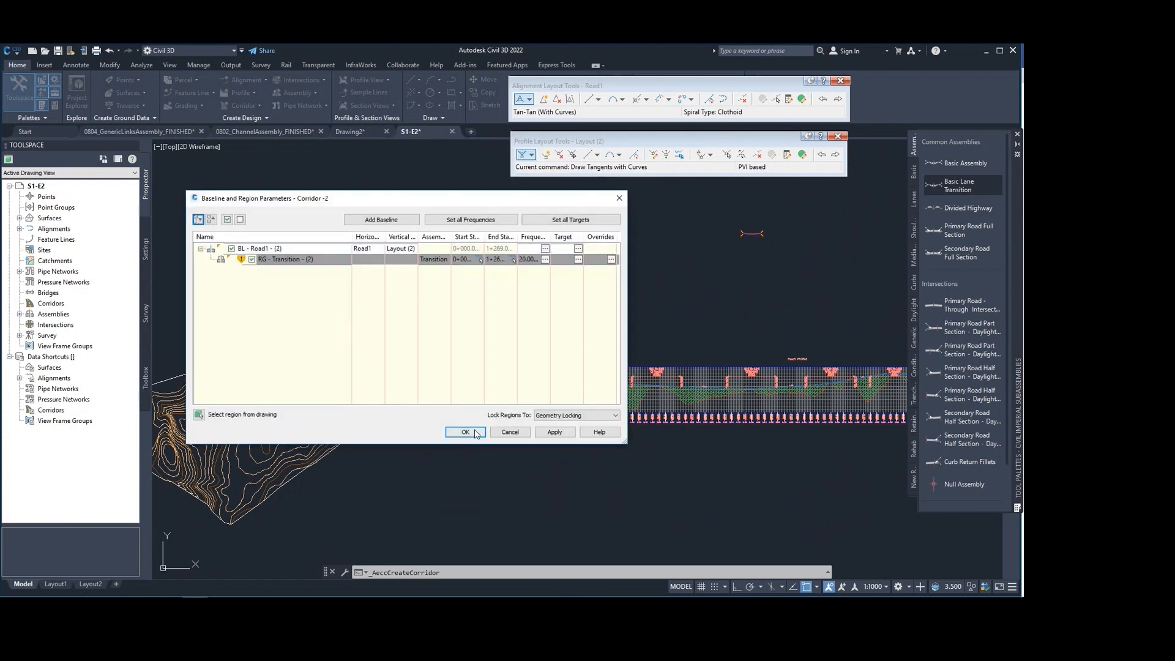
click(466, 432)
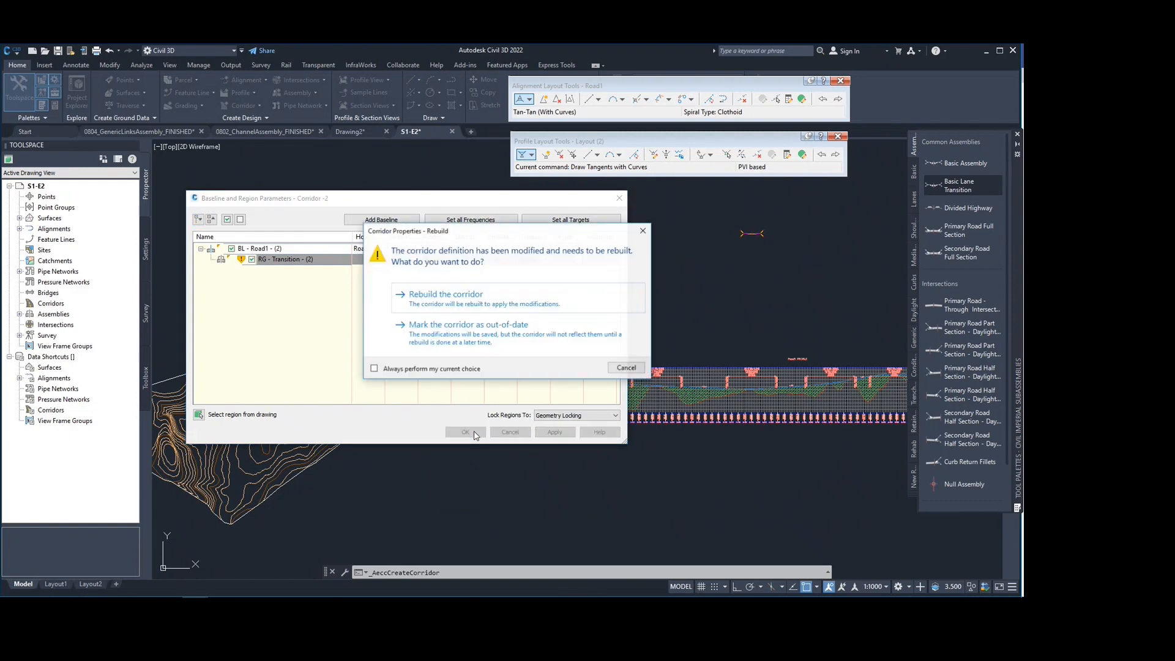
click(467, 303)
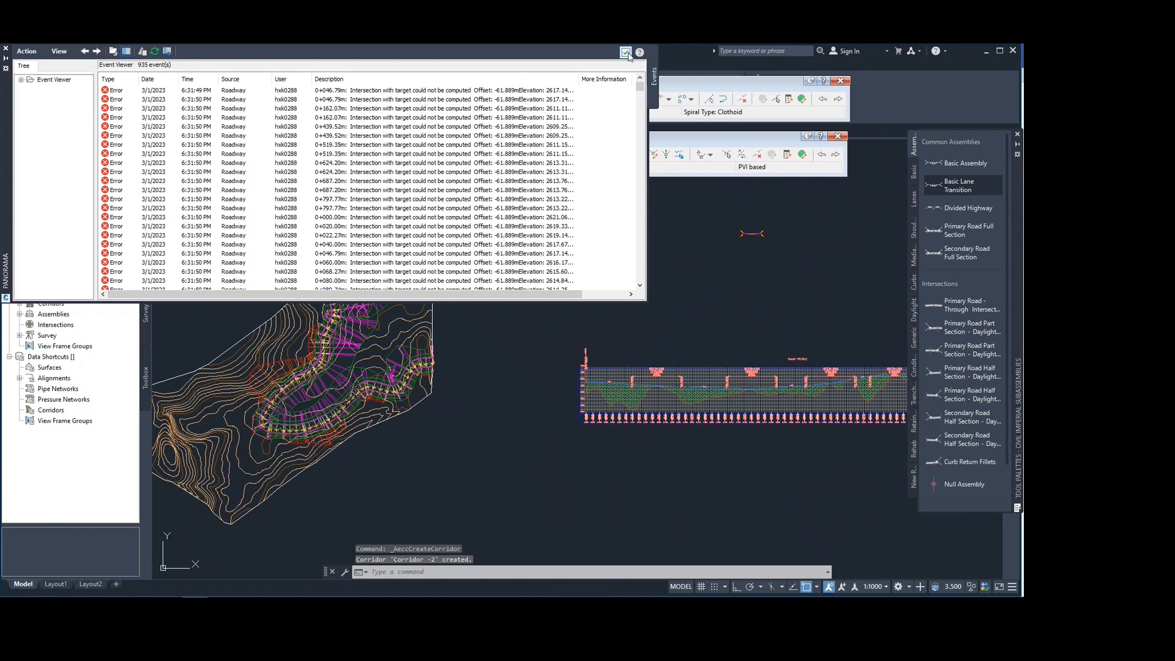
click(625, 54)
Examine the new corridor's lanes and daylight slopes along the Road1 alignment across the surface contours
scroll(399, 360, up, 5)
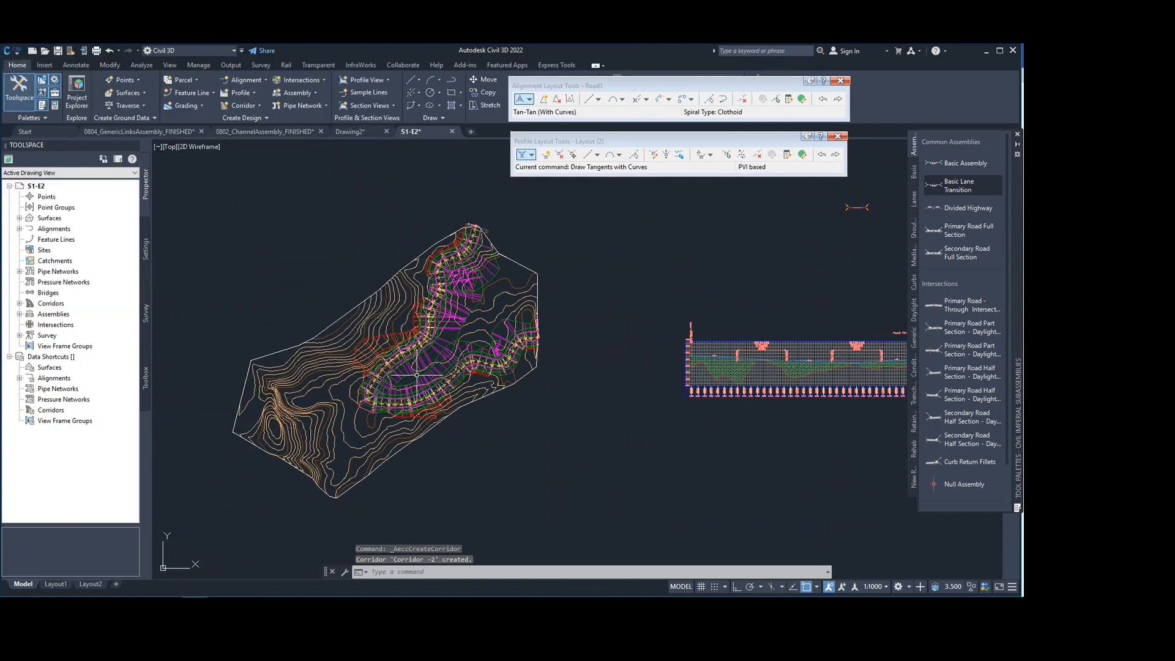
middle_drag(399, 359, 403, 381)
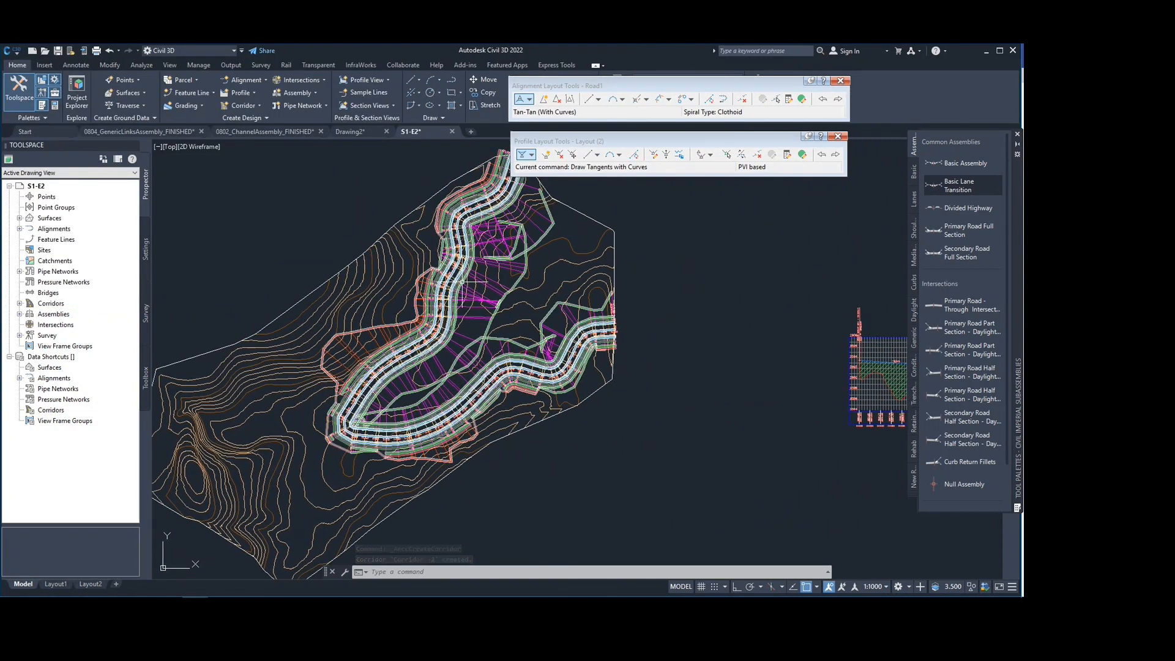
middle_drag(486, 292, 526, 322)
scroll(463, 383, up, 5)
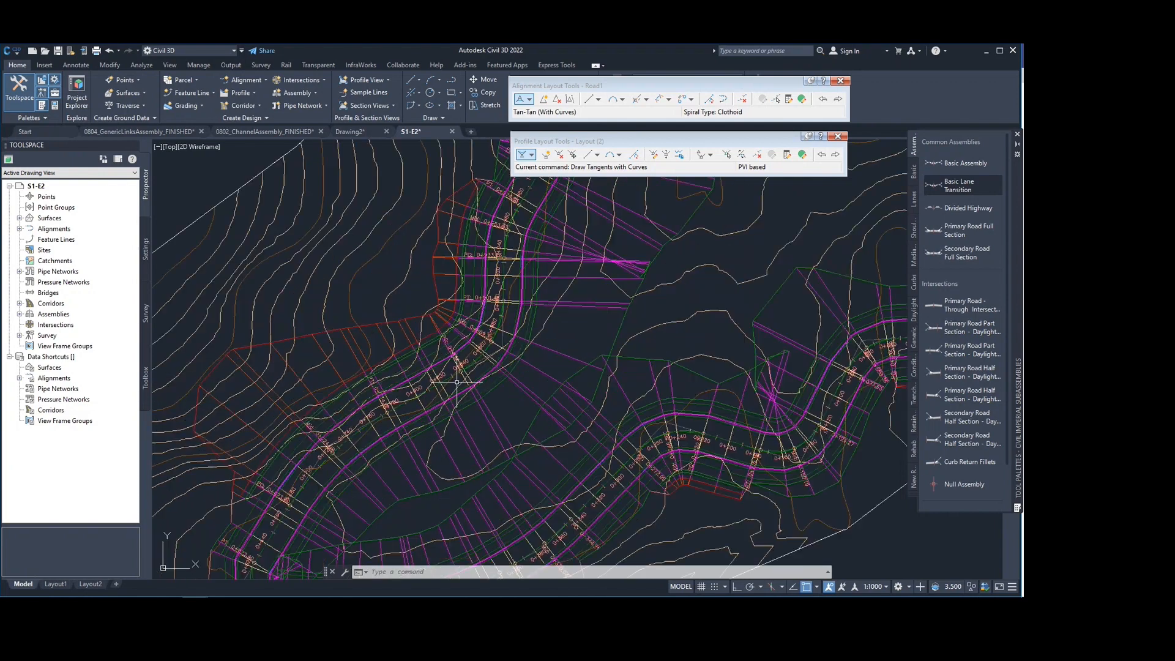
middle_drag(462, 383, 463, 385)
scroll(463, 385, up, 5)
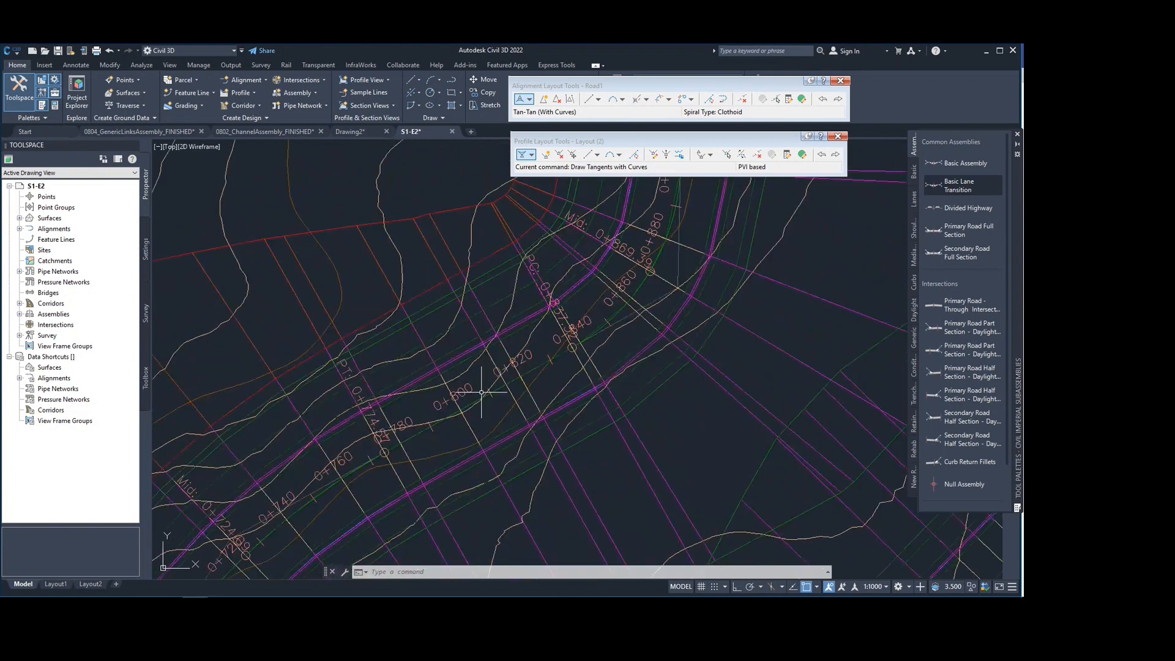
click(490, 357)
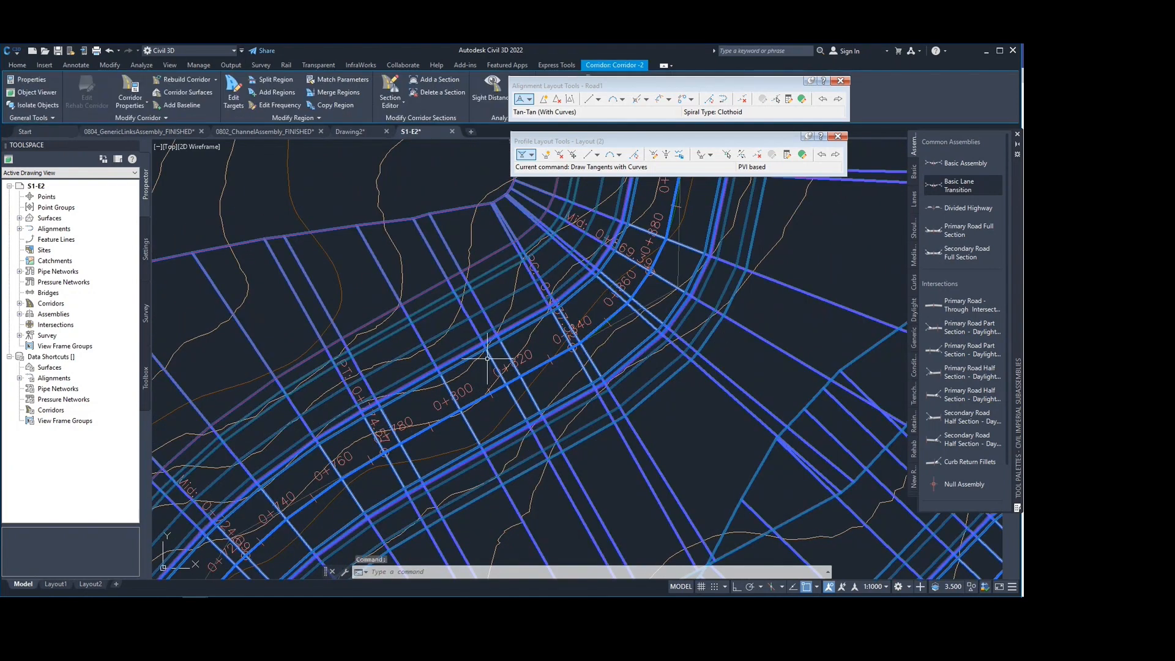
scroll(483, 332, down, 6)
middle_drag(484, 332, 479, 308)
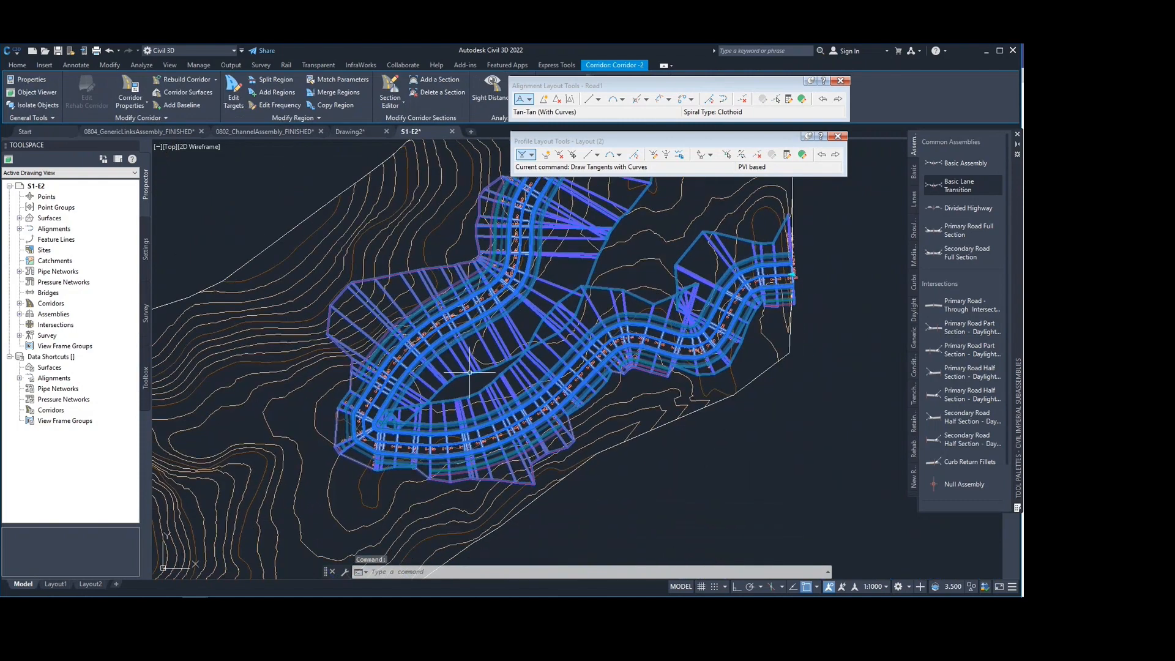
middle_drag(470, 377, 542, 357)
key(Escape)
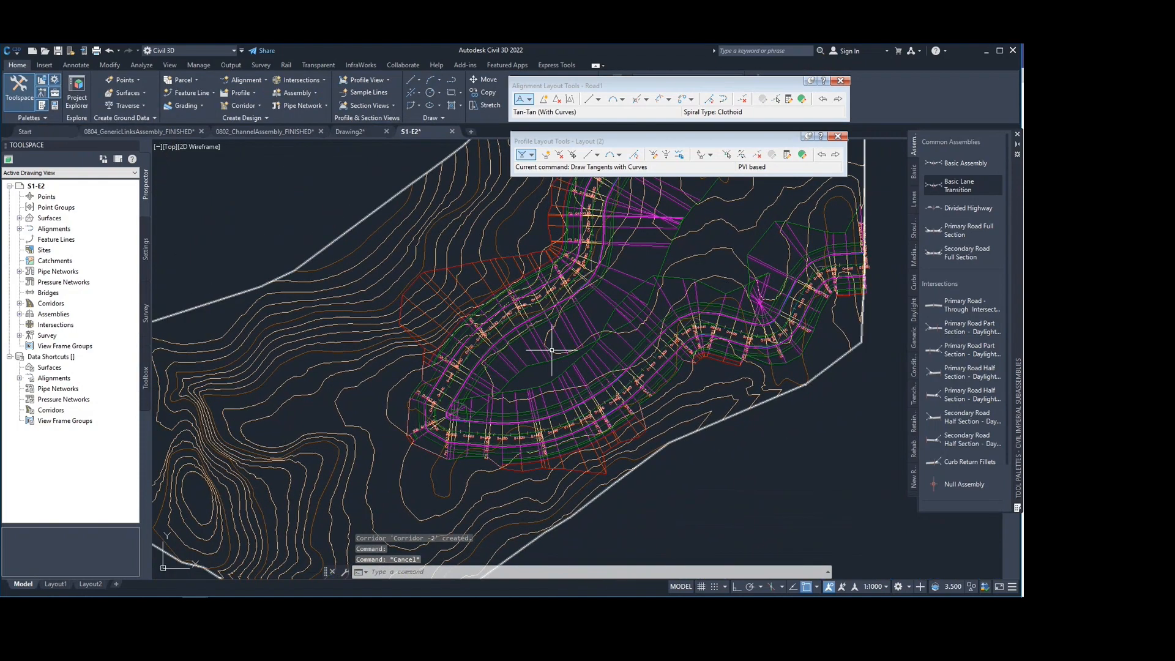